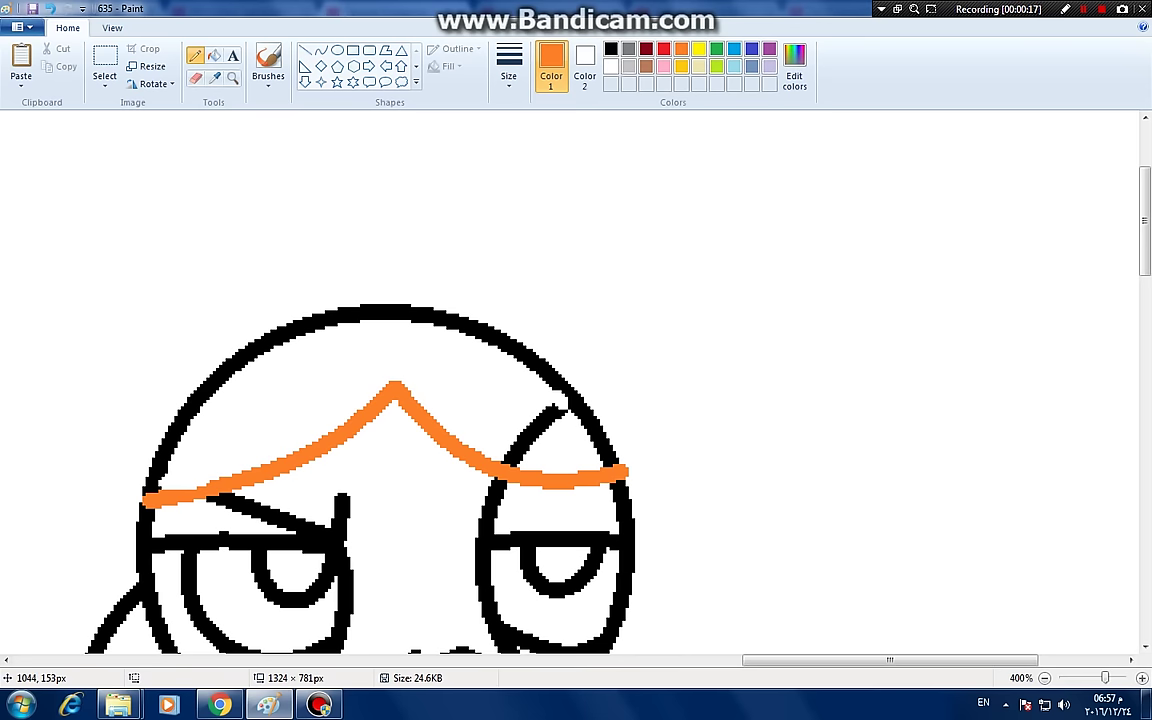
- Fill the eye outline above the orange hairline with white, and recolor the hairline black
click(214, 55)
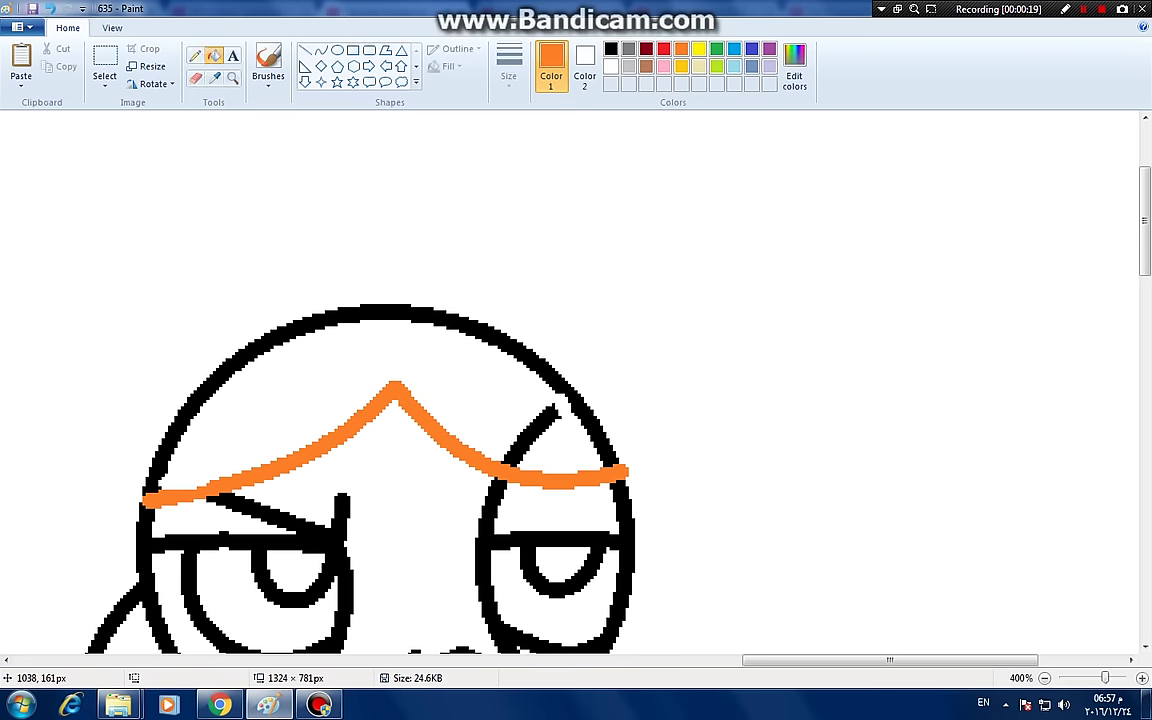
right_click(551, 414)
click(610, 48)
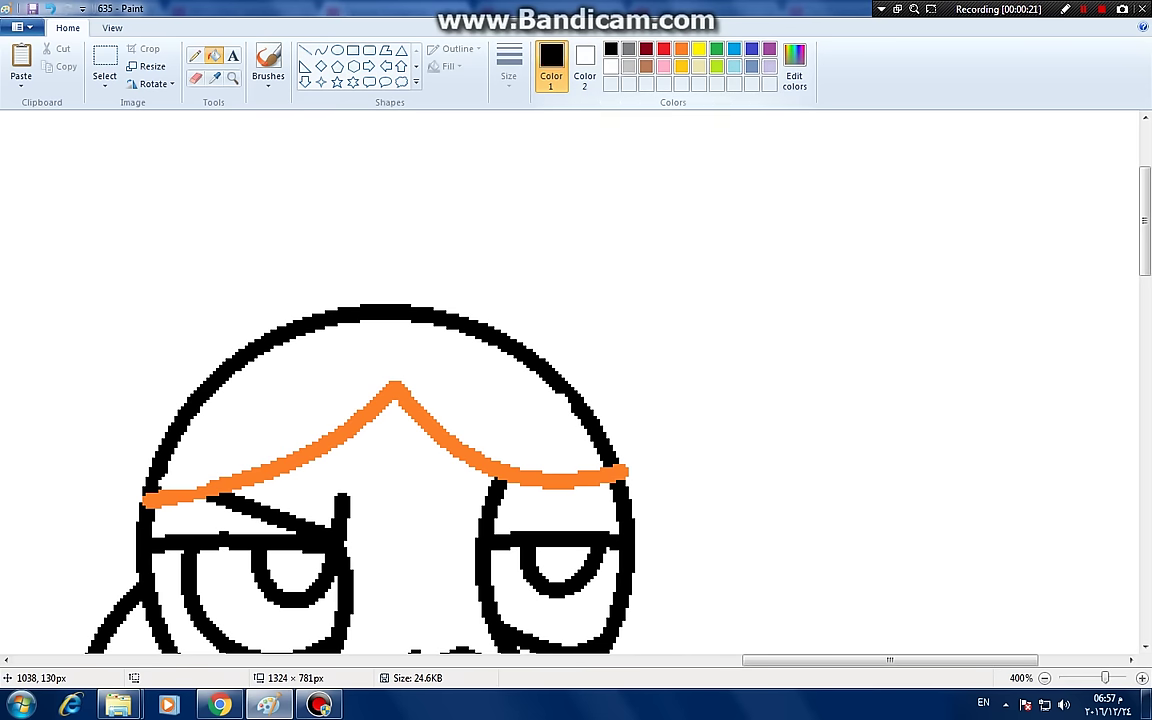
click(375, 400)
- Draw two pointed black tufts on each side of the character's head, level with the hairline, using the Pencil
click(195, 55)
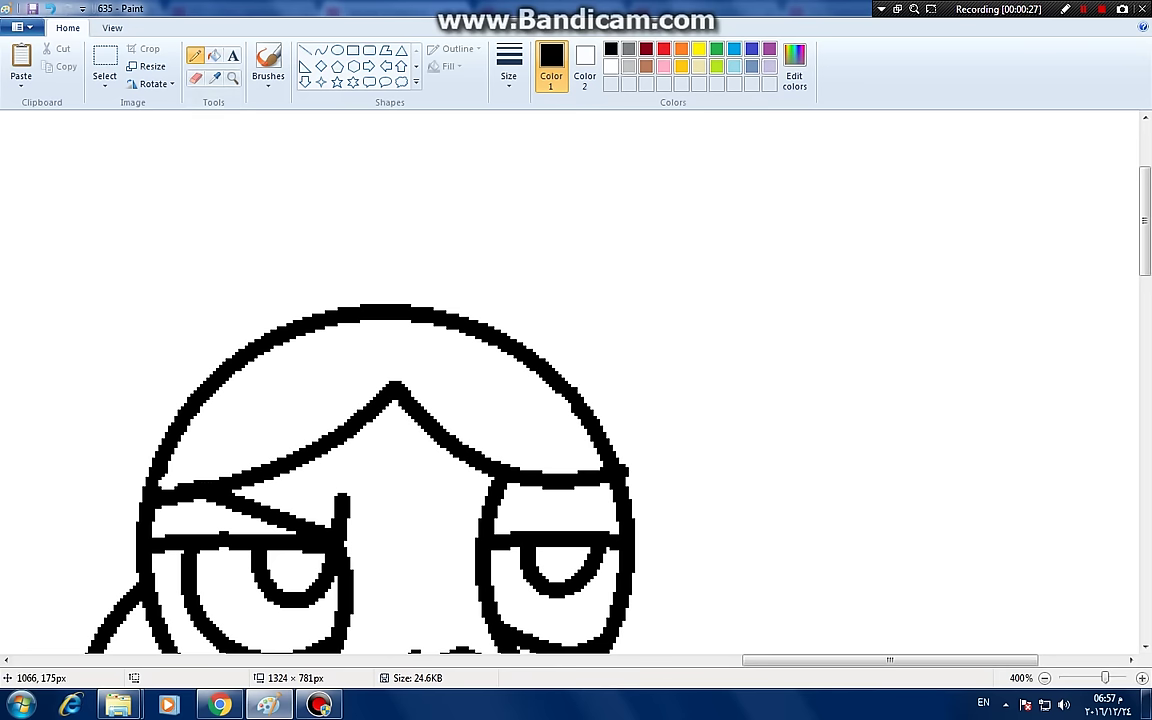
scroll(616, 478, down, 1)
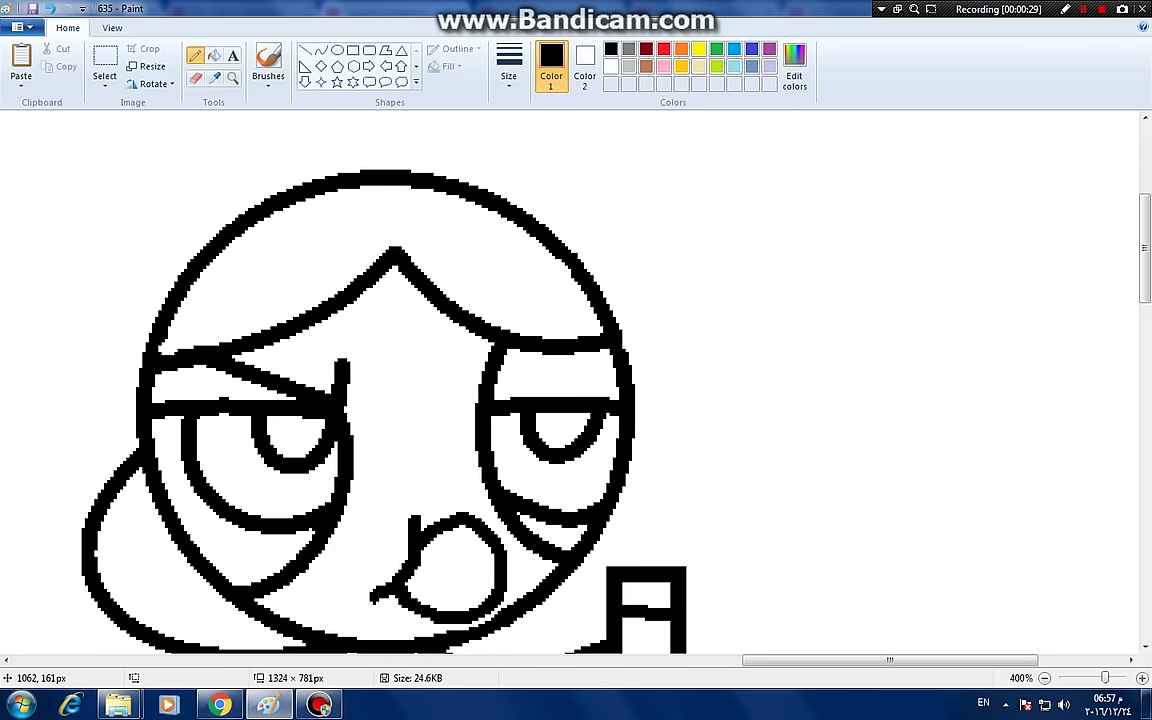
mouse_move(610, 314)
mouse_down()
mouse_move(664, 298)
mouse_move(658, 326)
mouse_move(628, 356)
mouse_move(686, 366)
mouse_move(642, 410)
mouse_up()
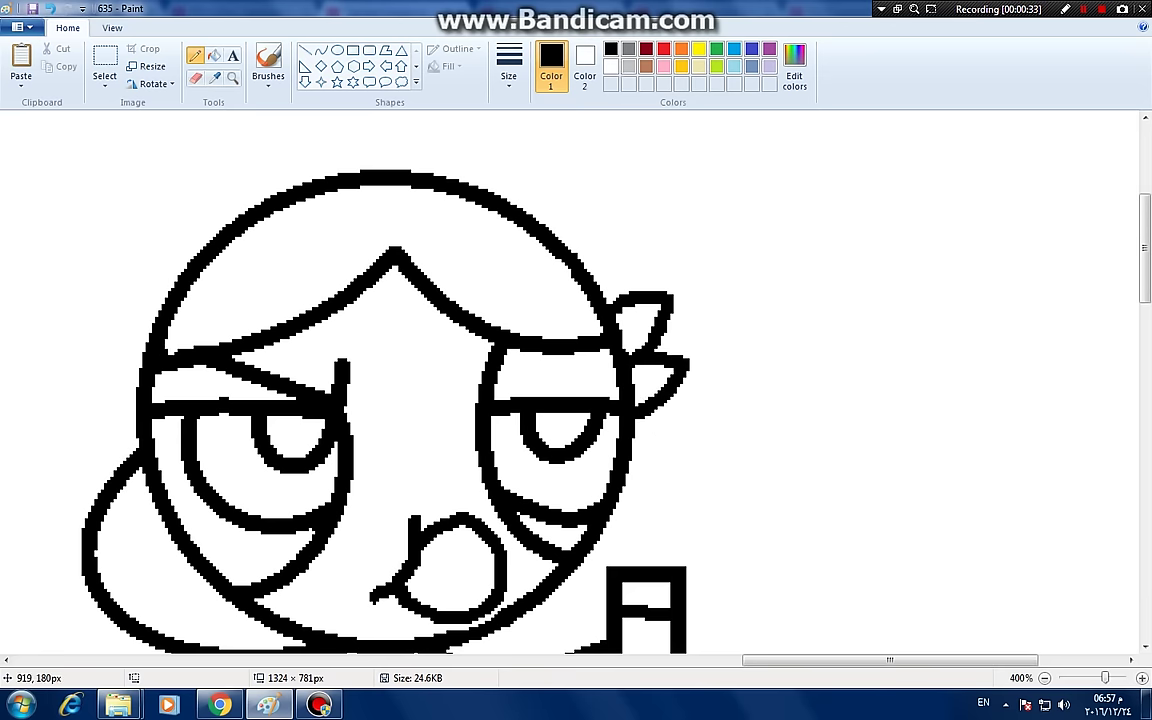
mouse_move(180, 274)
mouse_down()
mouse_move(121, 268)
mouse_move(144, 330)
mouse_move(99, 331)
mouse_move(121, 349)
mouse_up()
- Set up the Curve tool with yellow as the drawing color for work on the character's body
scroll(440, 293, down, 3)
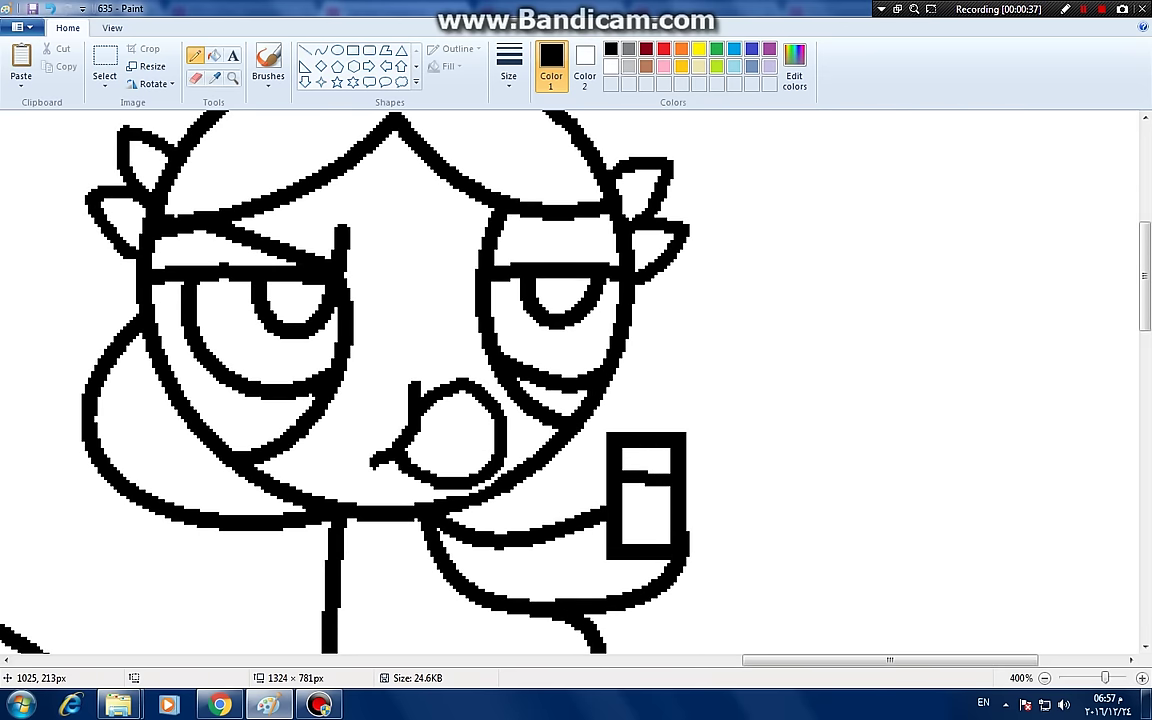
click(321, 49)
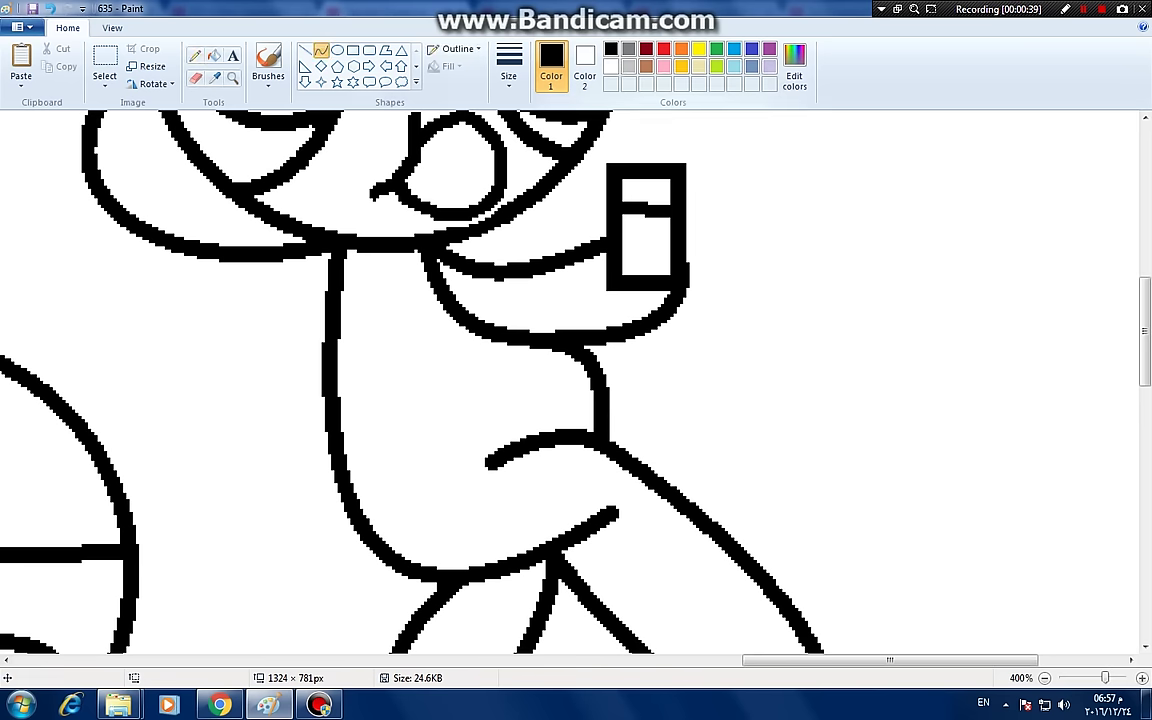
click(698, 48)
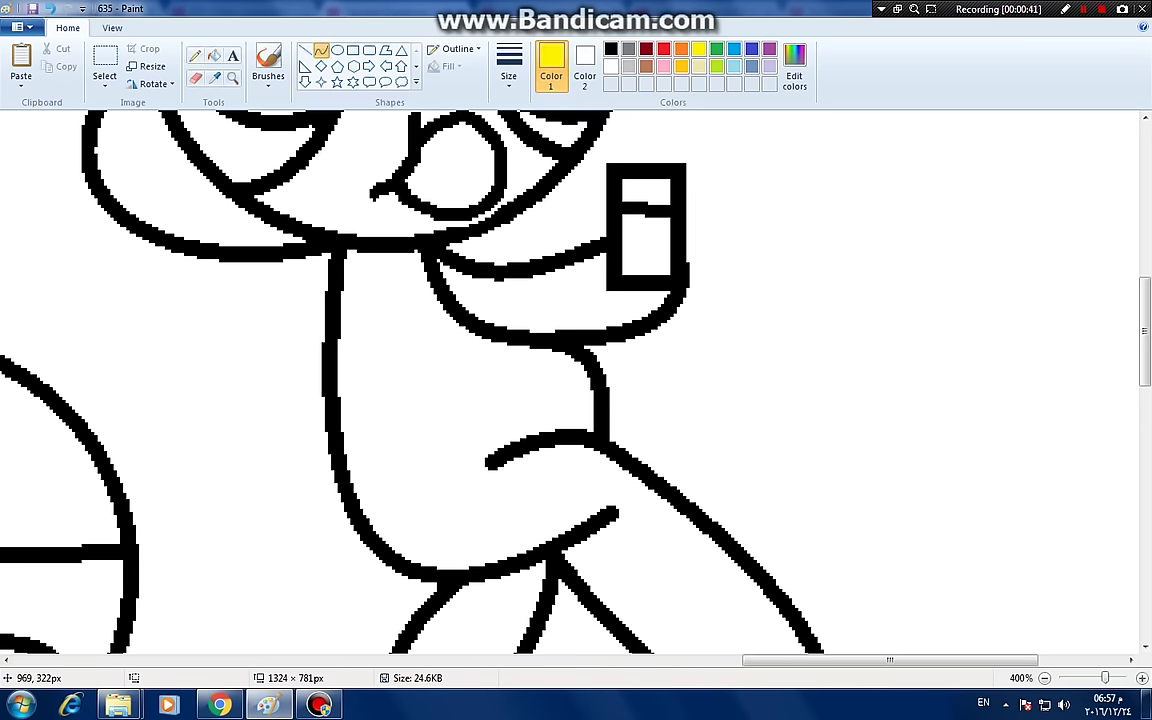
drag(329, 379, 342, 565)
drag(332, 440, 316, 437)
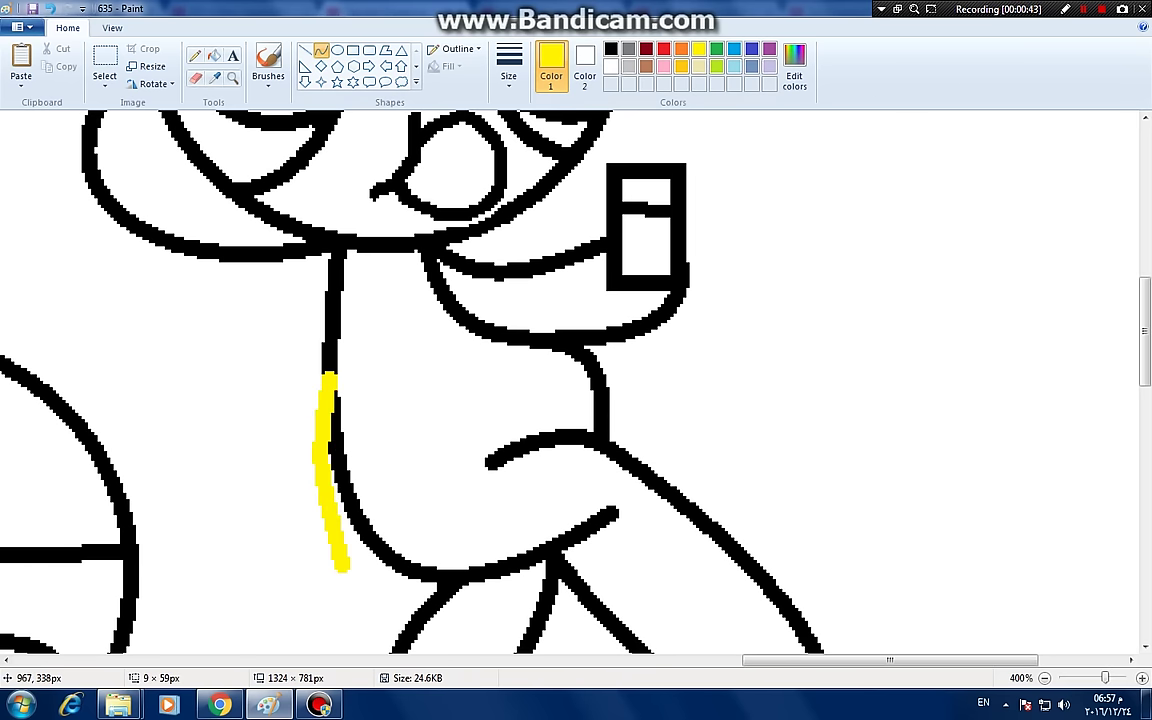
drag(316, 500, 307, 523)
click(357, 558)
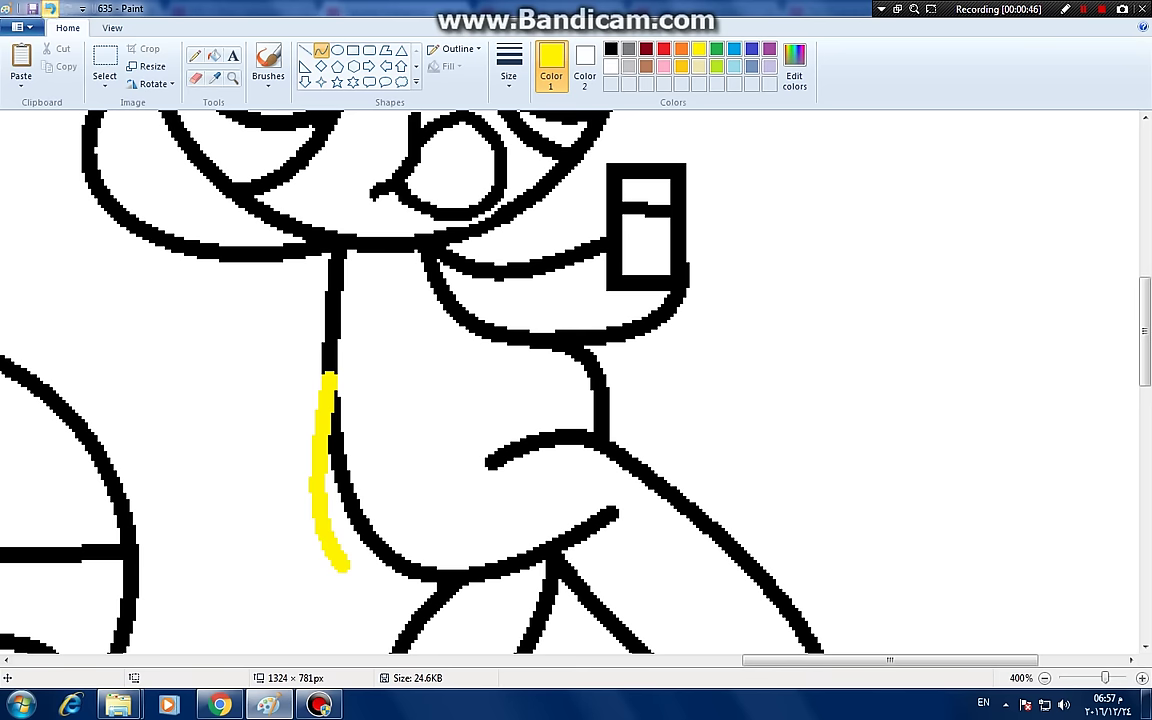
key(ctrl+z)
drag(509, 329, 608, 317)
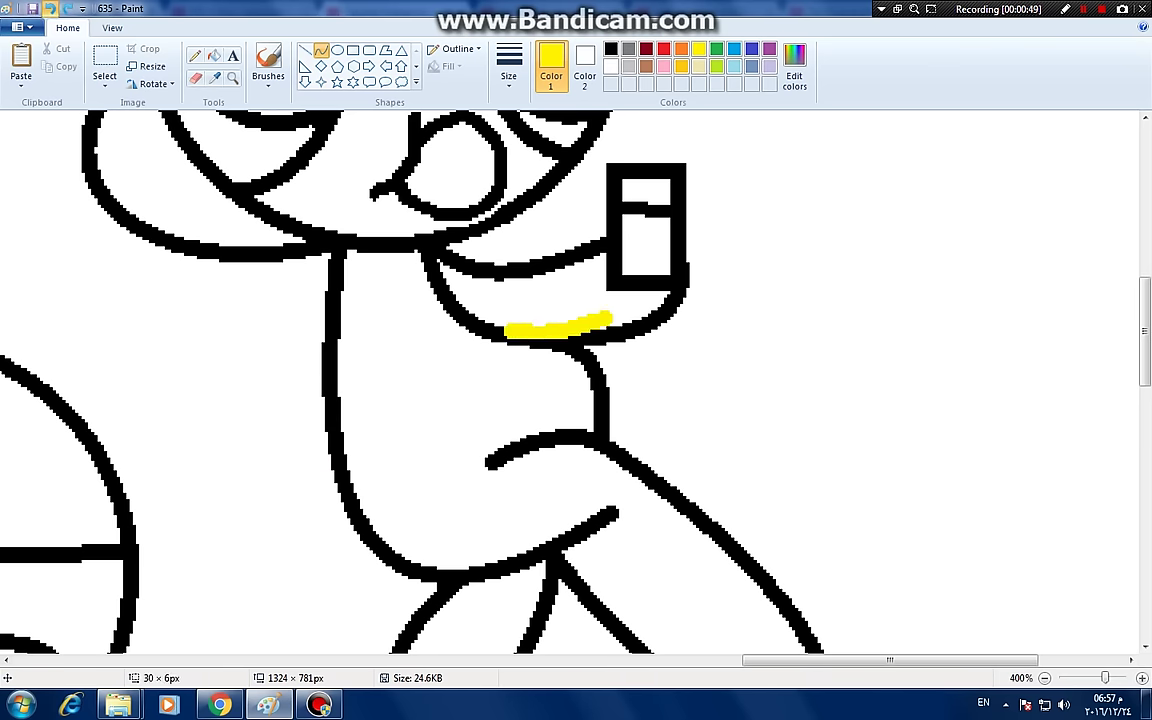
key(ctrl+z)
- Draw two yellow curves that taper the body to a point at the left leg, starting from the raised arm and the body's left side
mouse_move(536, 333)
mouse_down()
mouse_move(544, 383)
mouse_move(486, 401)
mouse_move(409, 334)
mouse_move(405, 357)
mouse_up()
scroll(492, 505, down, 2)
mouse_move(500, 282)
mouse_down()
mouse_move(540, 263)
mouse_move(549, 215)
mouse_move(499, 326)
mouse_up()
click(388, 350)
drag(400, 362, 325, 152)
drag(371, 281, 336, 224)
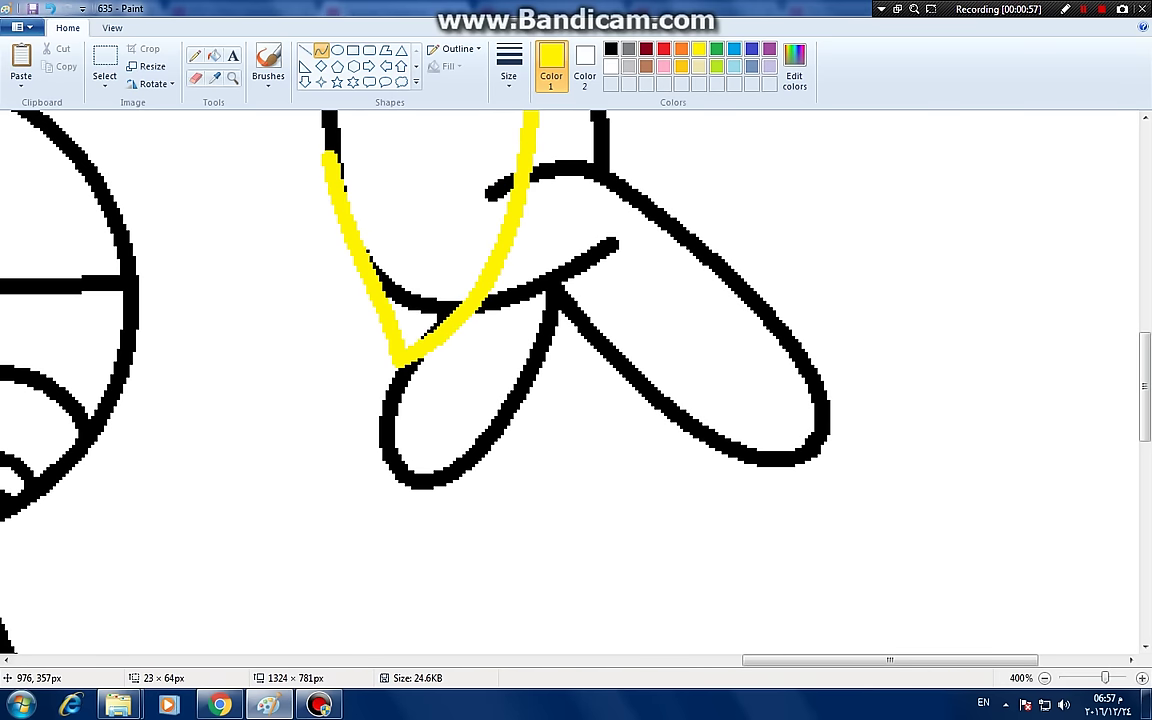
- Fill the leftover black lines inside the yellow body outline with white, and recolor the outline black
scroll(576, 380, up, 3)
click(214, 56)
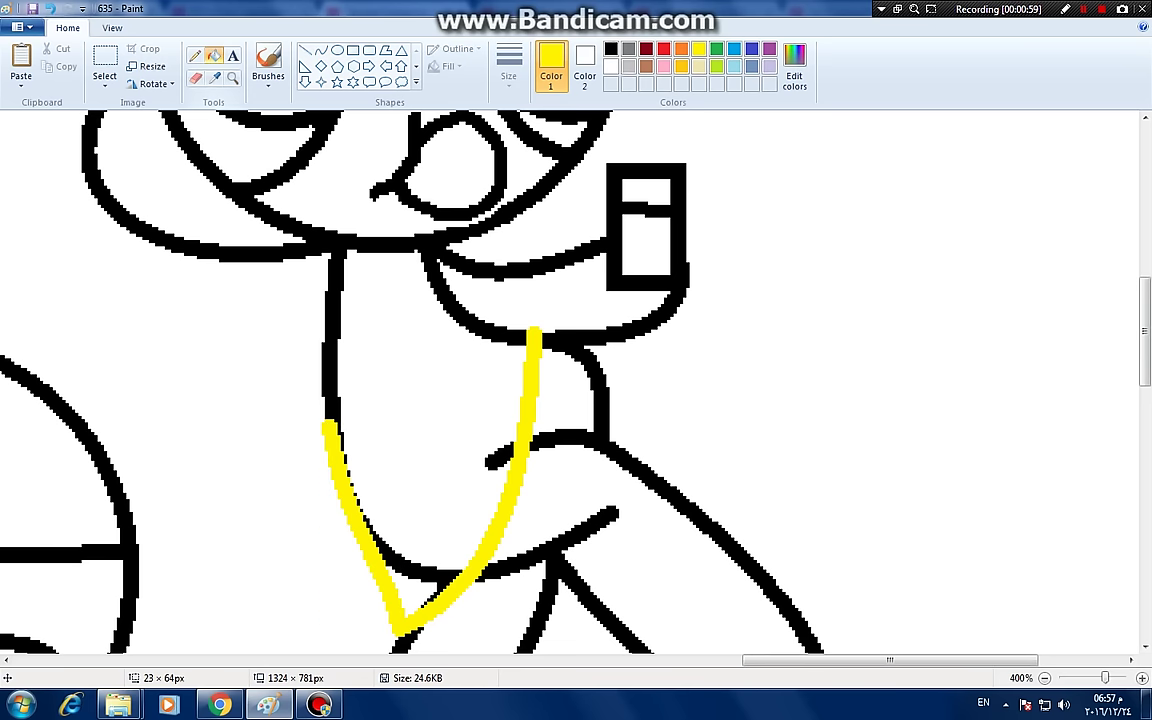
right_click(413, 570)
right_click(501, 454)
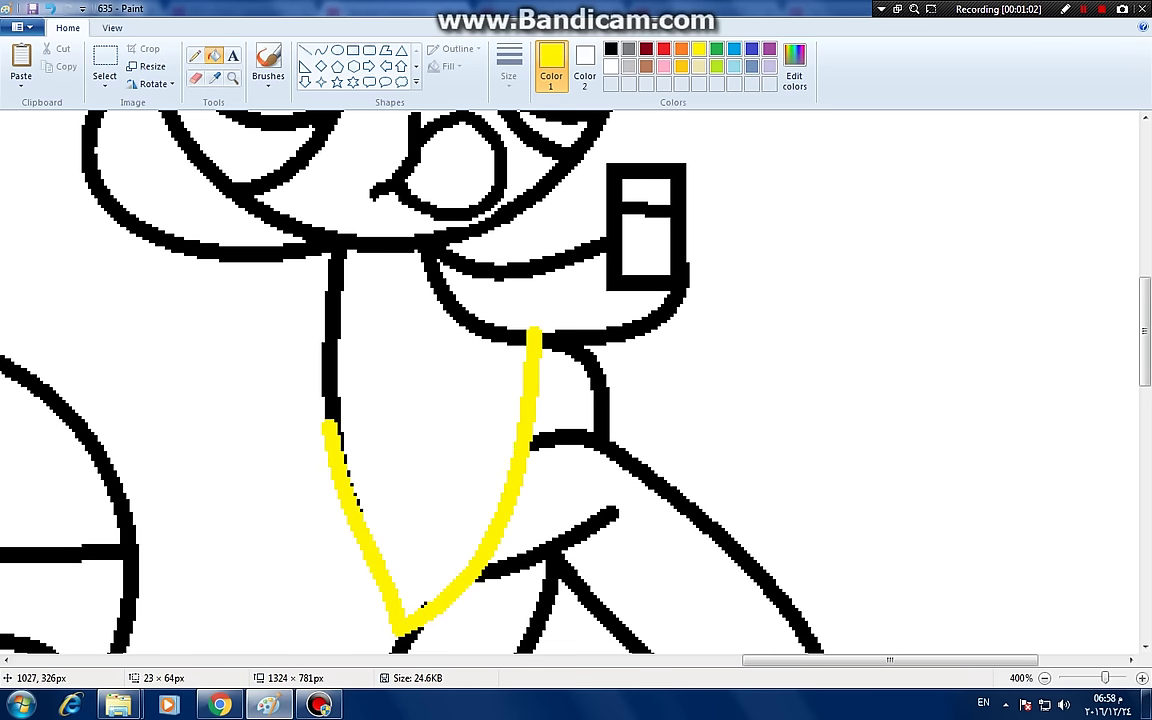
click(610, 48)
click(531, 380)
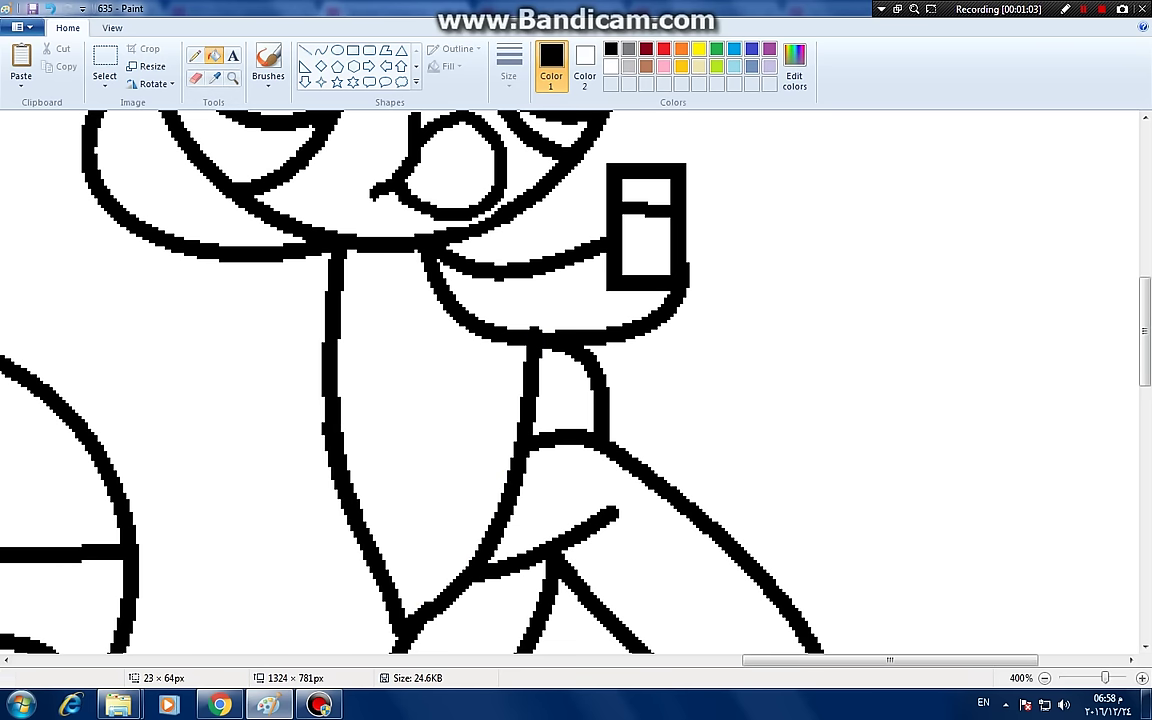
- Draw a black line across the raised forearm beside the rectangular cup, with small rounded ends extending past the arm
click(195, 55)
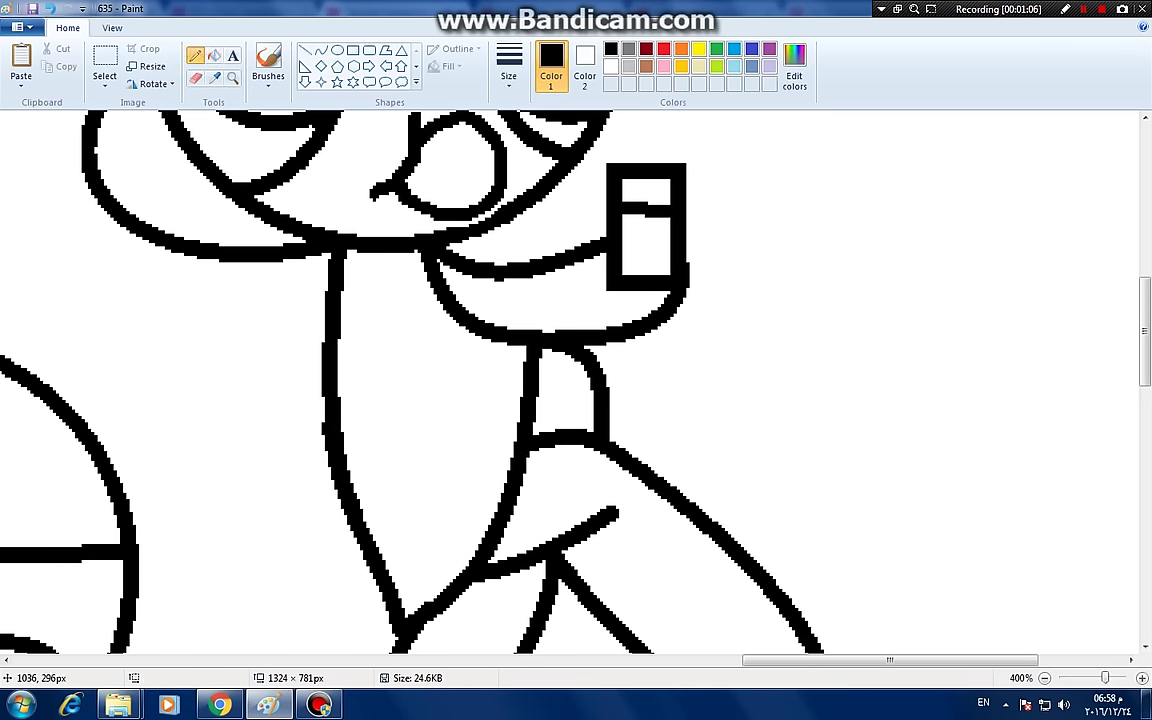
mouse_move(592, 232)
mouse_down()
mouse_move(566, 248)
mouse_move(570, 310)
mouse_move(645, 345)
mouse_up()
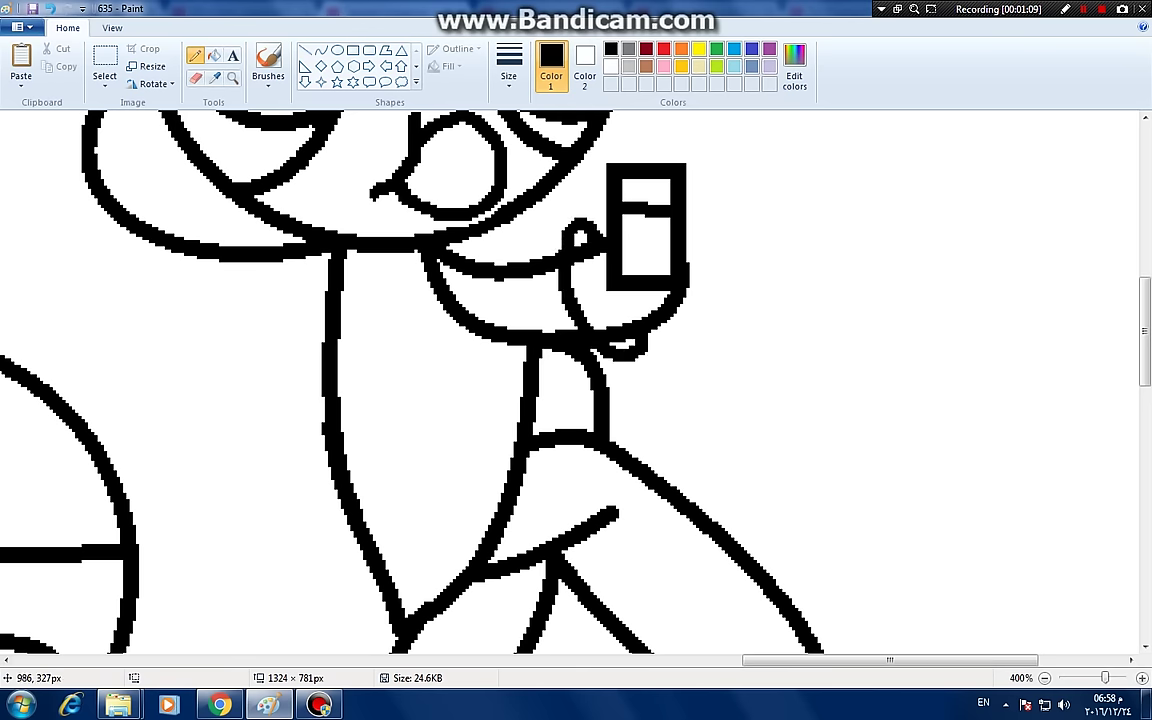
scroll(576, 380, up, 5)
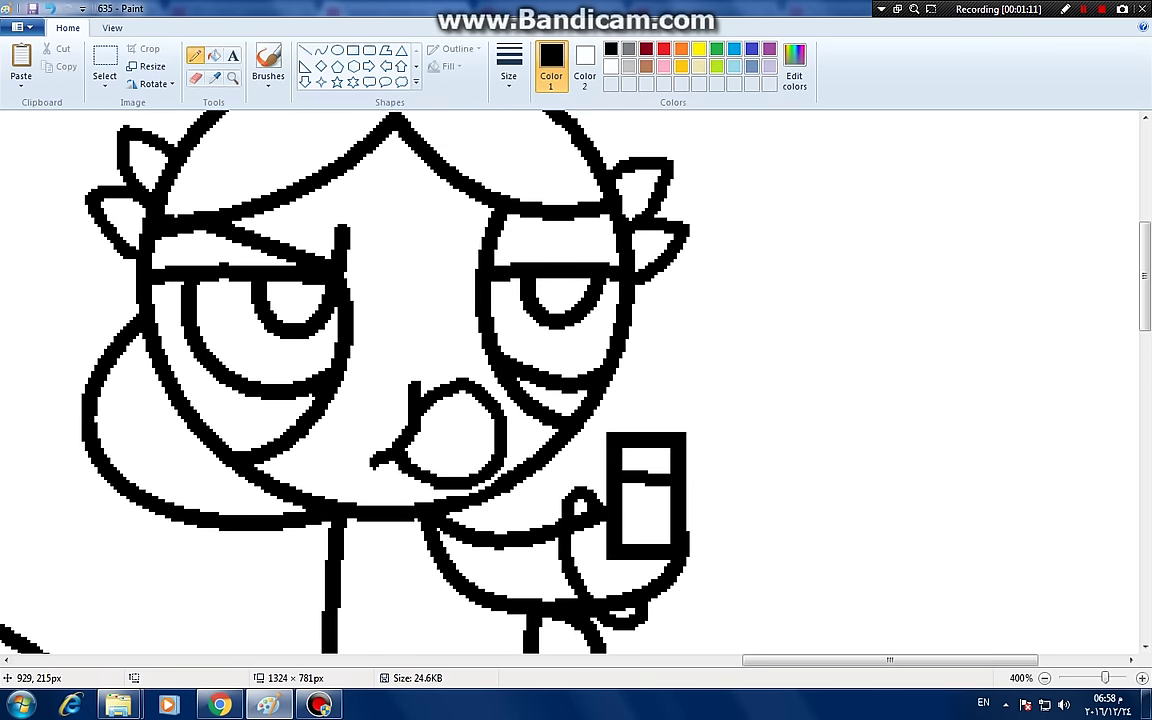
mouse_move(170, 400)
mouse_down()
mouse_move(82, 492)
mouse_move(109, 518)
mouse_move(140, 515)
mouse_up()
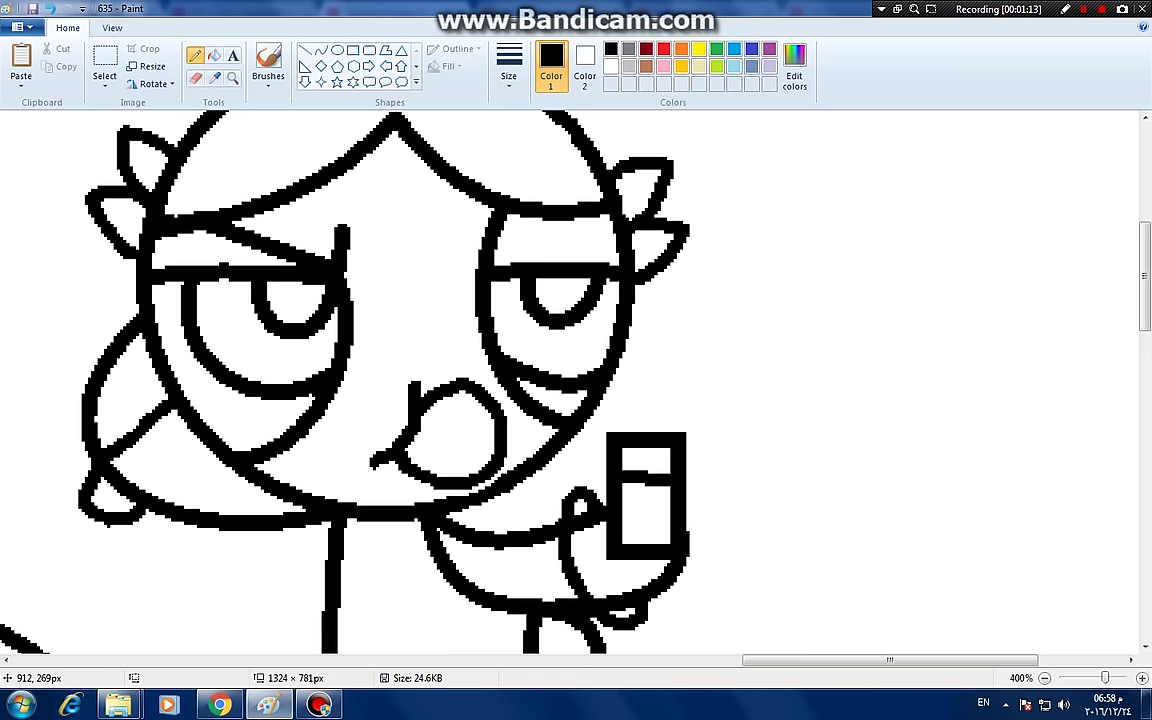
scroll(140, 515, down, 3)
key(ctrl+z)
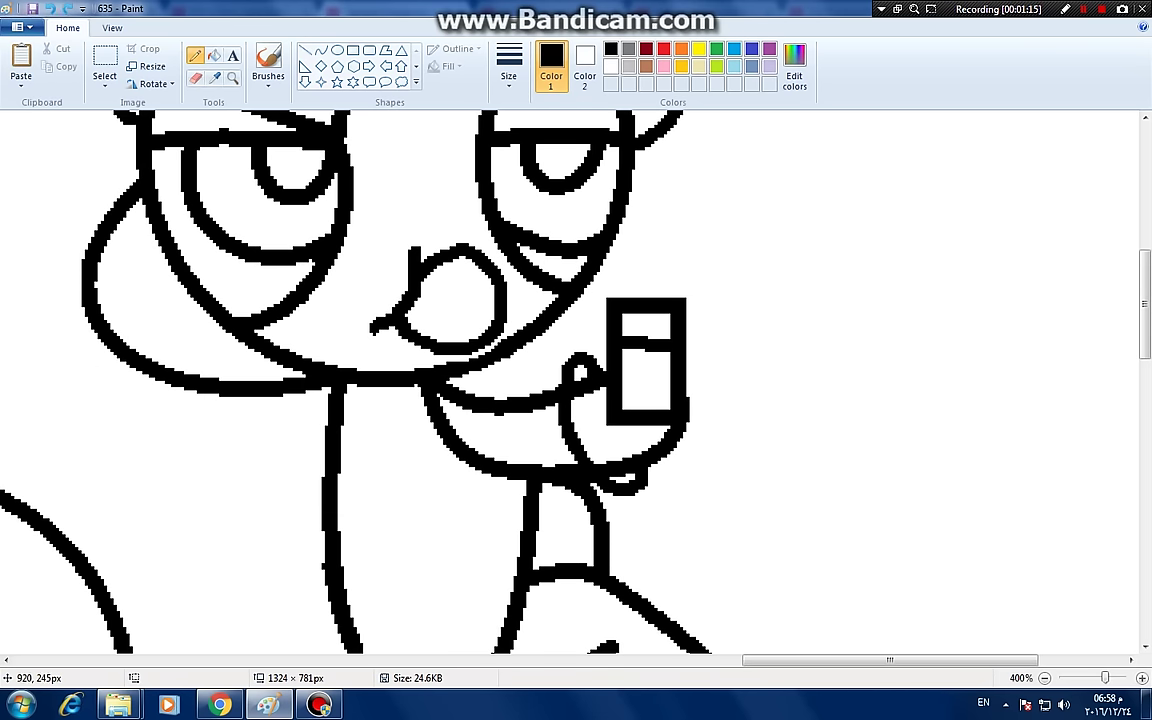
- Save the picture, and draw a black sleeve line with a small rounded end across the bent arm left of the face
mouse_move(150, 260)
mouse_down()
mouse_move(81, 312)
mouse_move(45, 350)
mouse_move(108, 330)
mouse_up()
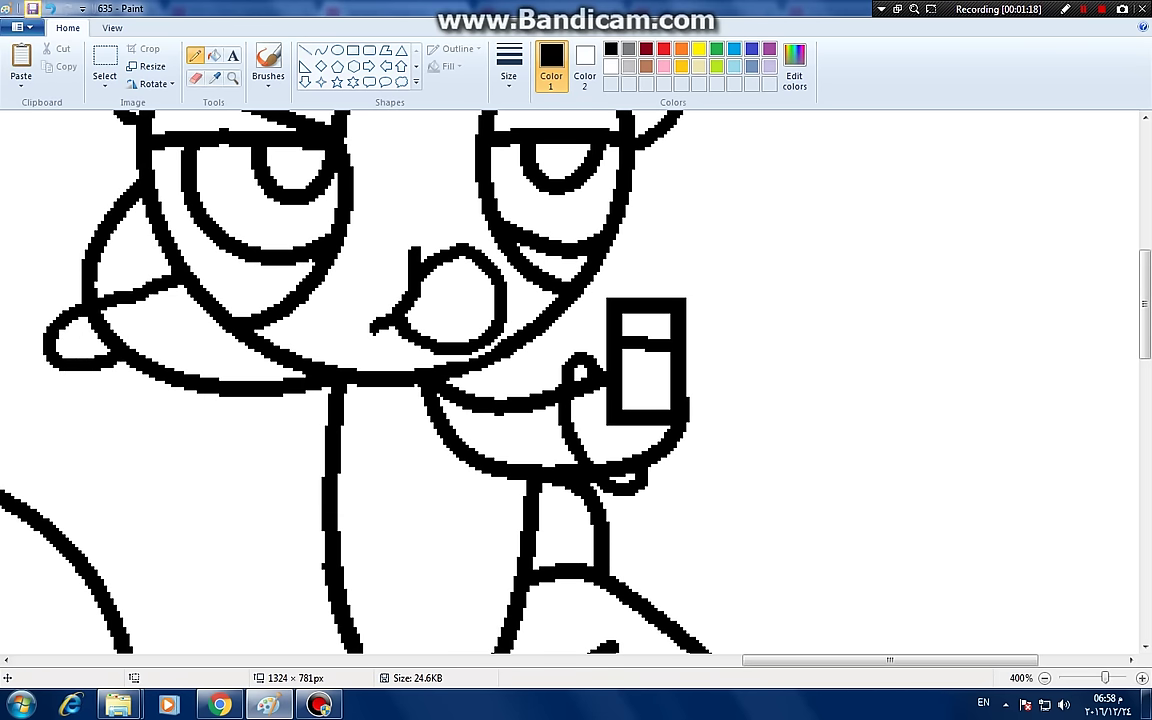
key(ctrl+s)
key(ctrl+z)
mouse_move(154, 234)
mouse_down()
mouse_move(70, 318)
mouse_move(103, 336)
mouse_up()
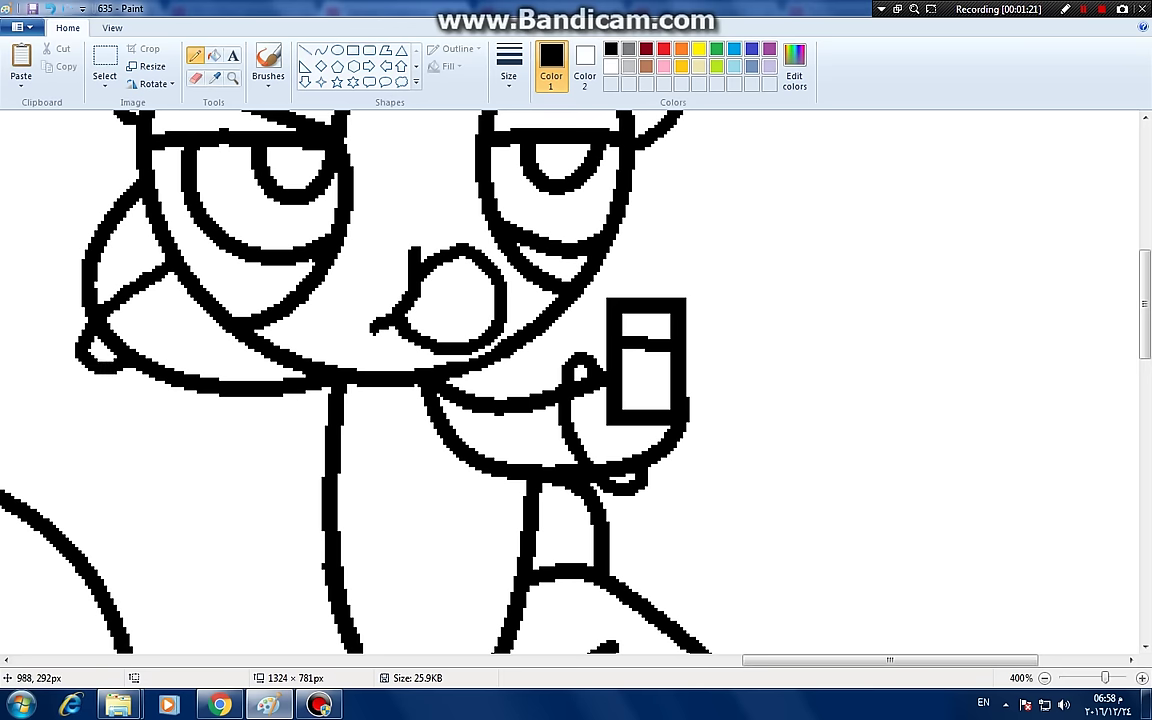
- Draw a small V-shaped collar below the chin and two curved black lines across the upper body
mouse_move(354, 374)
mouse_down()
mouse_move(397, 415)
mouse_move(424, 376)
mouse_up()
scroll(446, 362, down, 1)
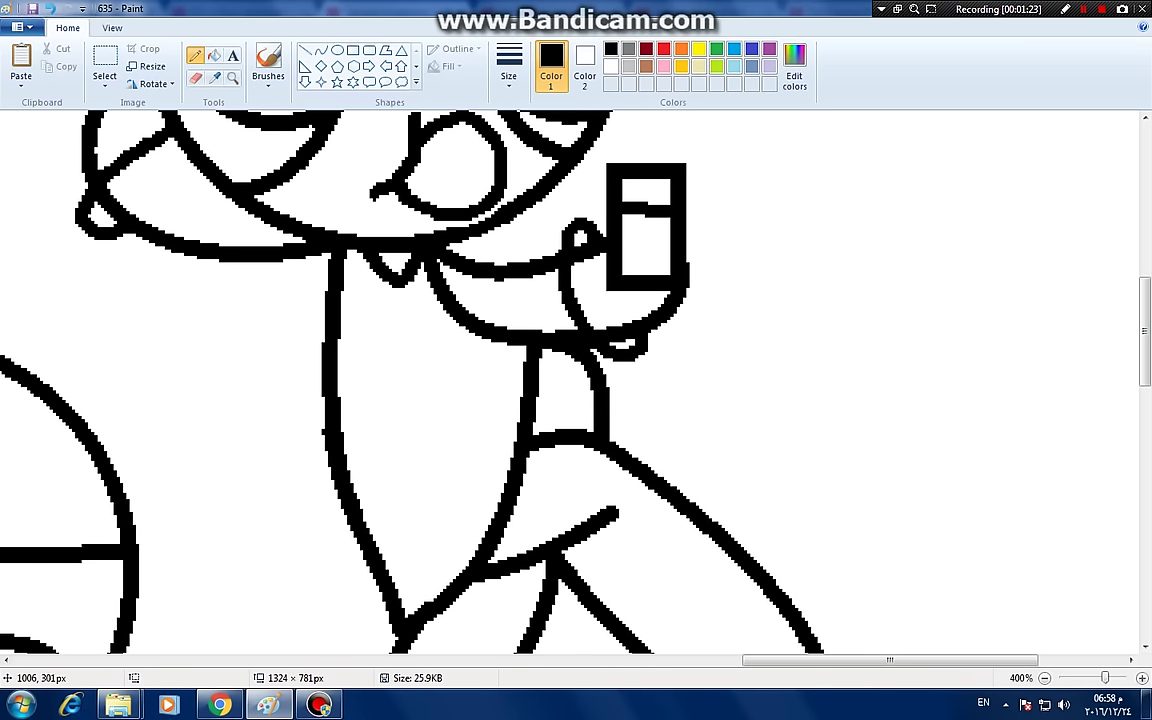
mouse_move(444, 300)
mouse_down()
mouse_move(381, 328)
mouse_move(338, 330)
mouse_up()
drag(452, 320, 315, 358)
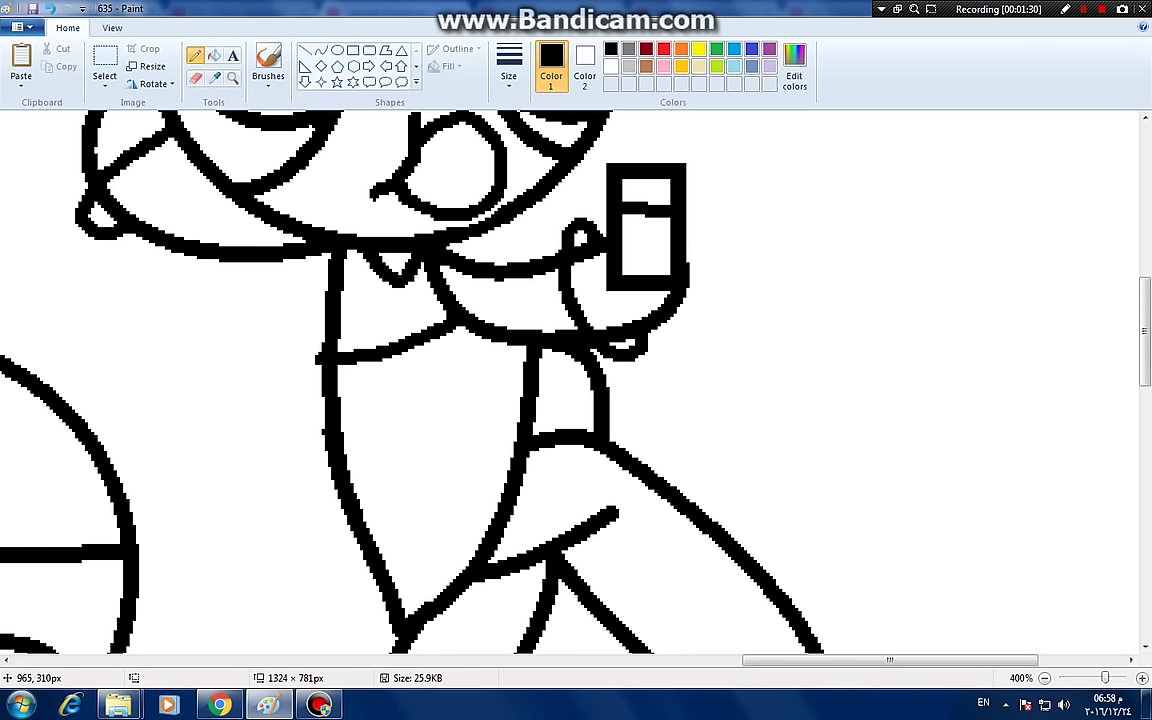
mouse_move(497, 340)
mouse_down()
mouse_move(429, 404)
mouse_move(345, 432)
mouse_up()
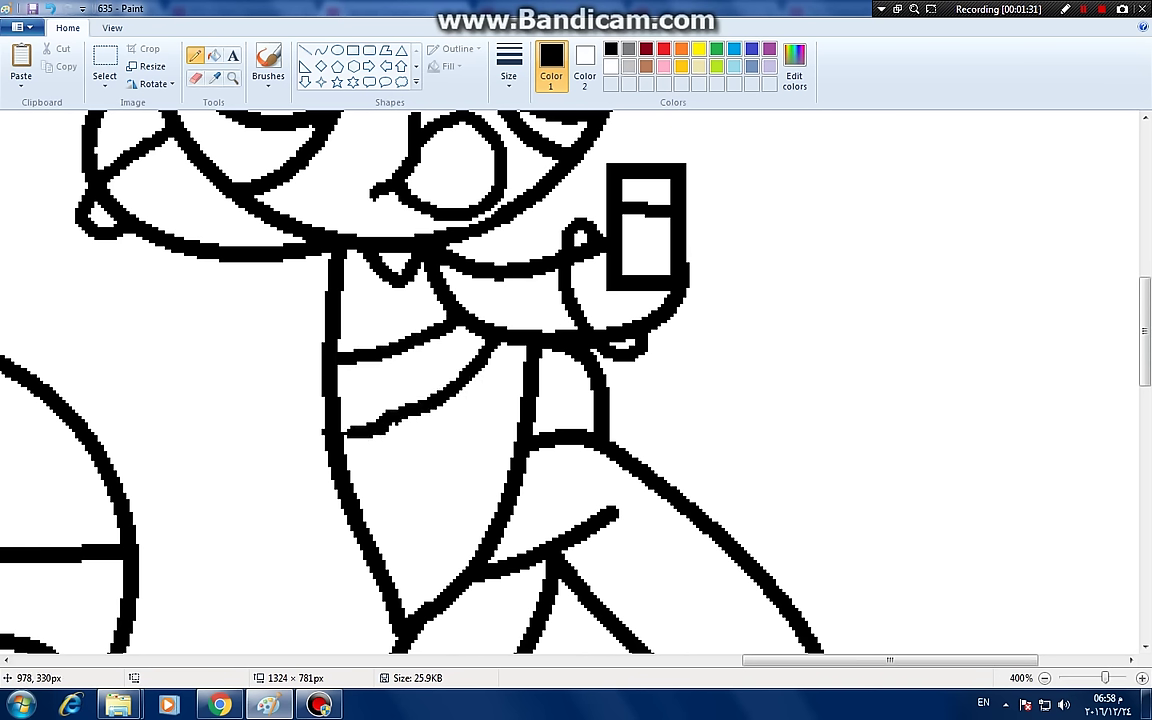
key(ctrl+z)
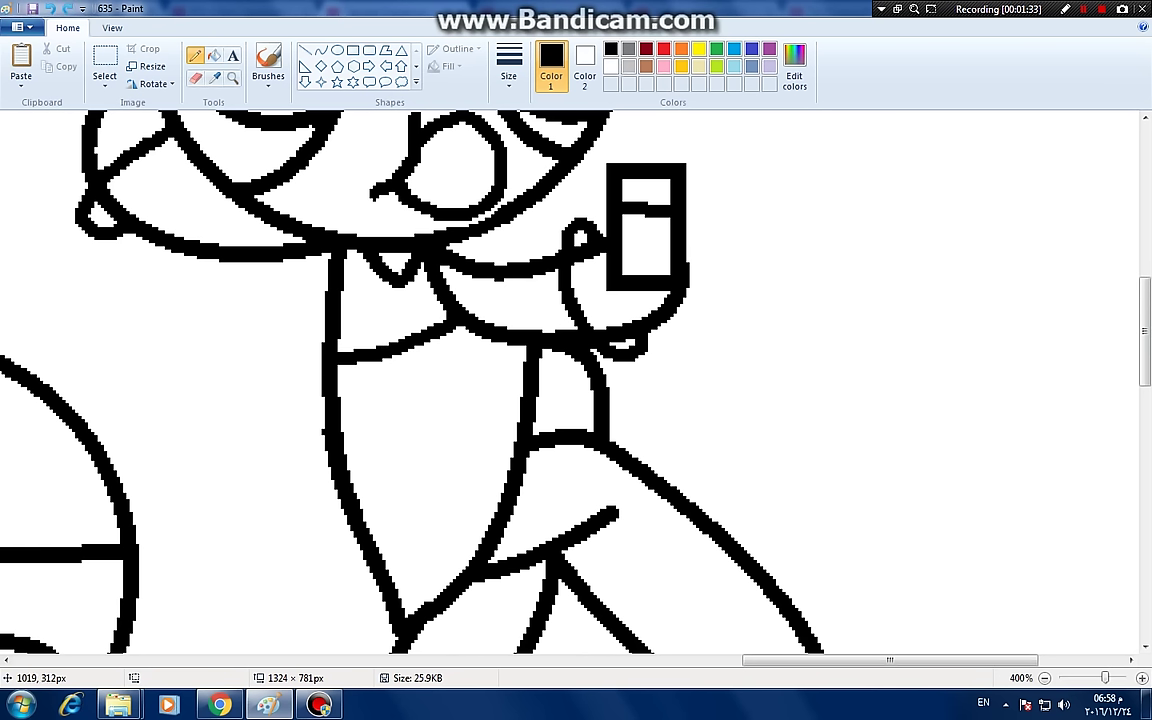
mouse_move(495, 342)
mouse_down()
mouse_move(405, 420)
mouse_move(321, 443)
mouse_up()
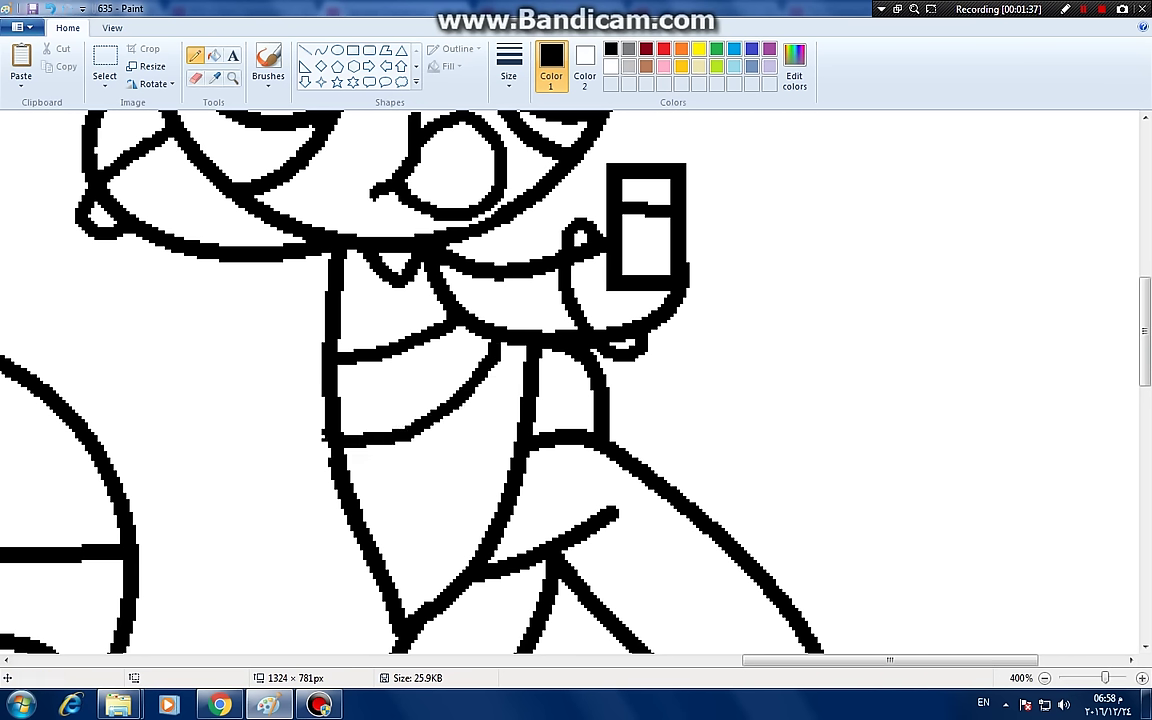
- Draw a pointed green edge at the raised arm's shoulder, whiten the old black line beneath it, and recolor the edge black
click(716, 48)
mouse_move(448, 322)
mouse_down()
mouse_move(480, 300)
mouse_move(430, 262)
mouse_up()
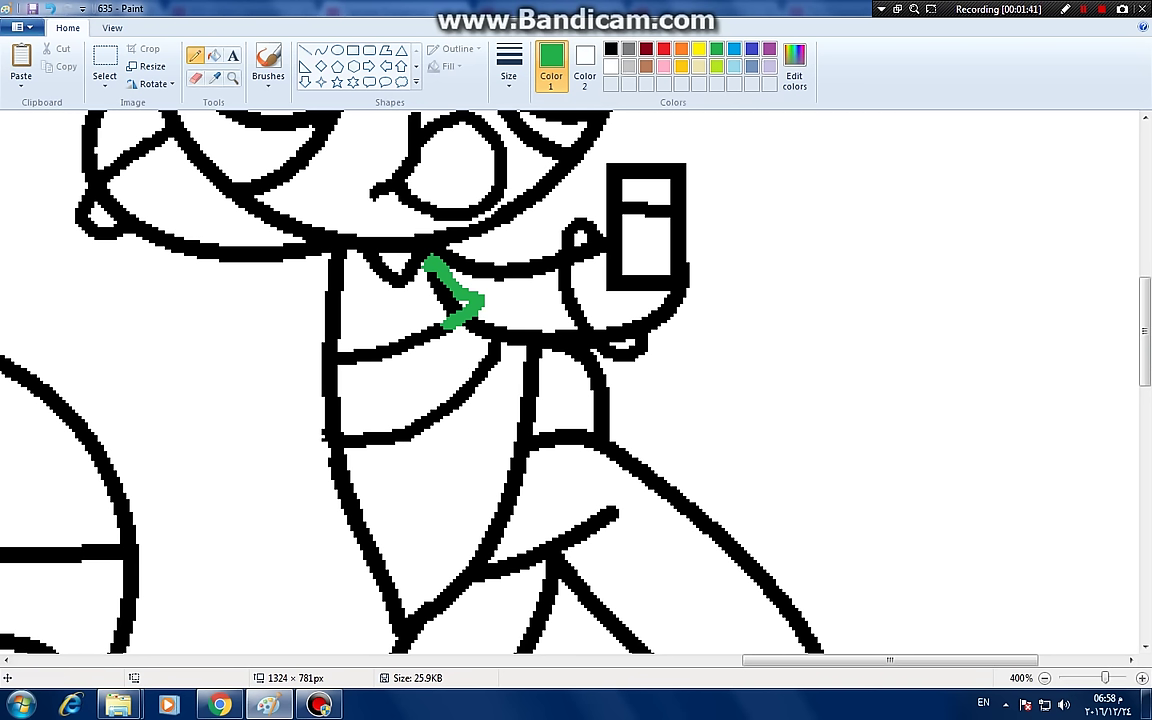
click(214, 55)
click(611, 48)
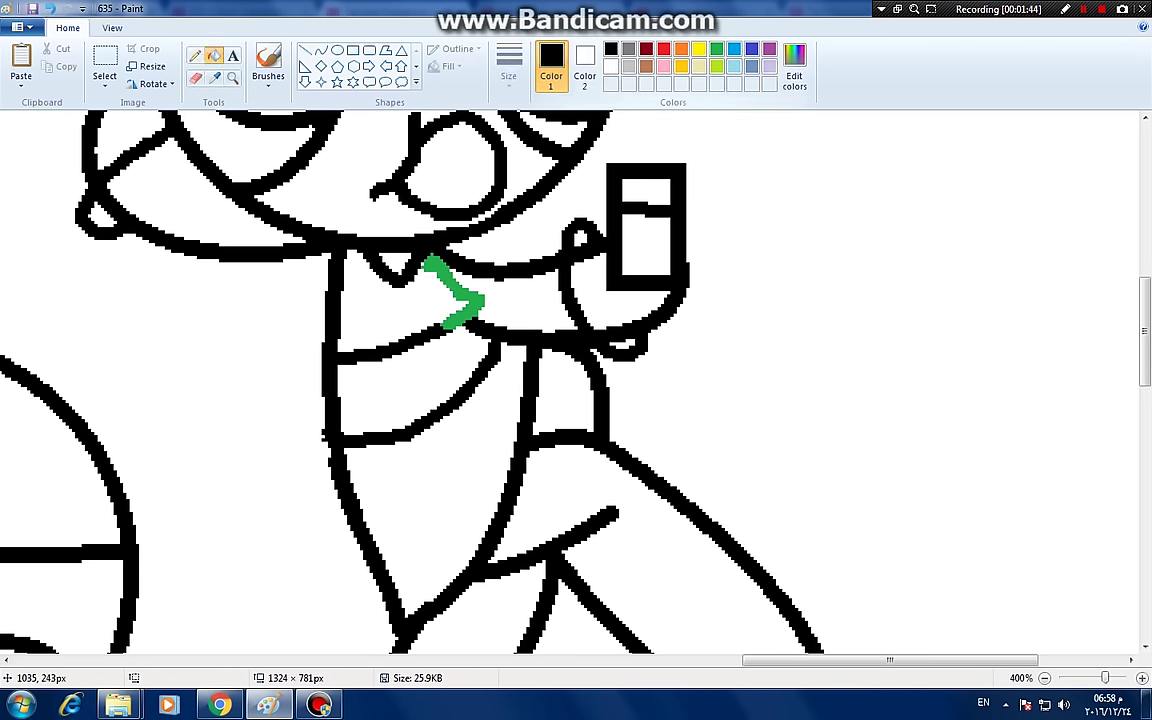
click(432, 266)
- Draw a curved black cuff line across the right foot with a pointed flap toward the toe
click(195, 55)
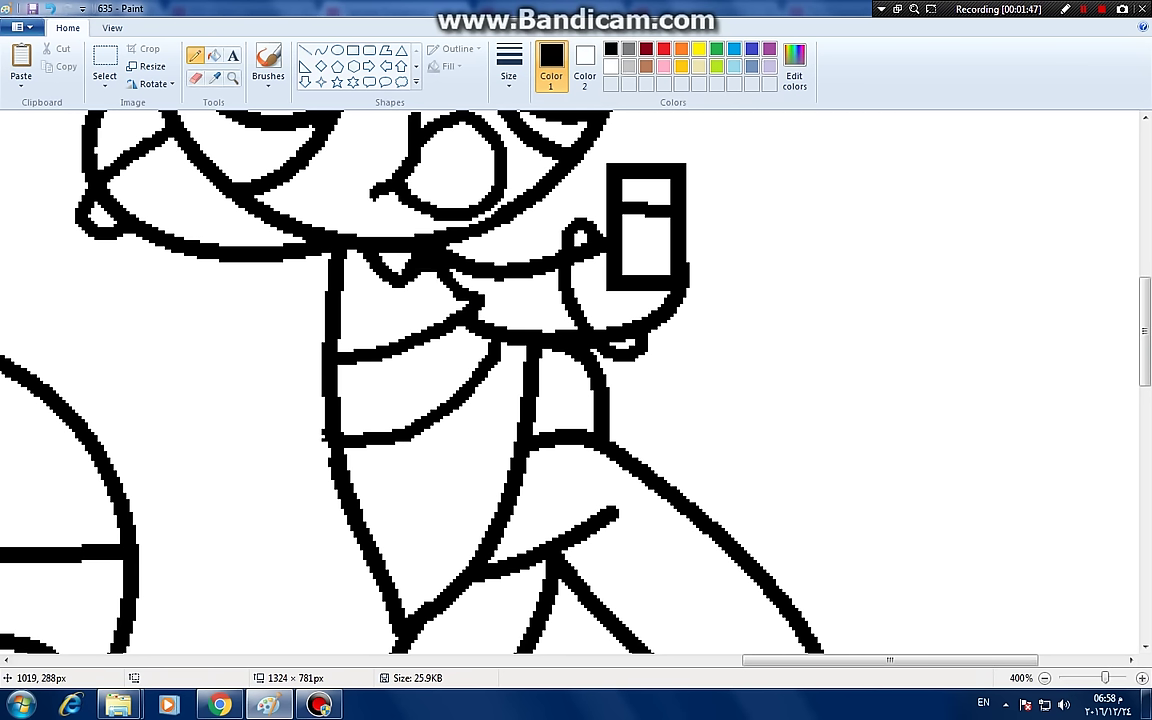
scroll(576, 380, down, 5)
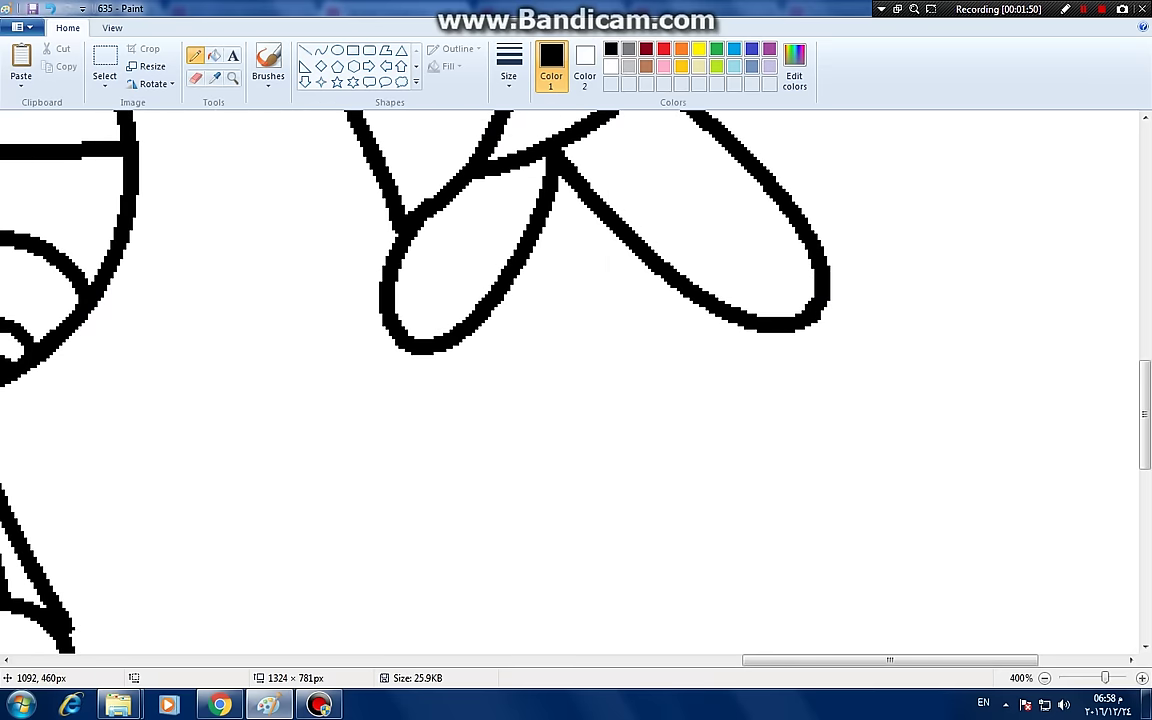
mouse_move(766, 185)
mouse_down()
mouse_move(702, 255)
mouse_move(690, 290)
mouse_up()
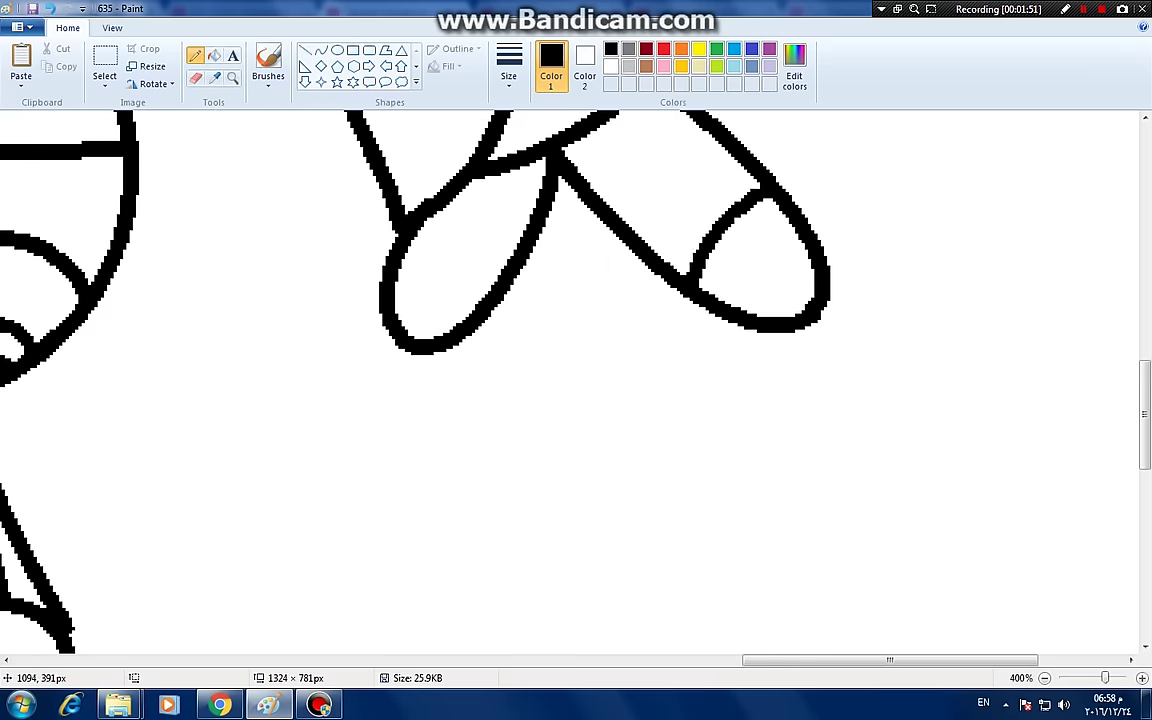
mouse_move(720, 236)
mouse_down()
mouse_move(793, 285)
mouse_move(780, 200)
mouse_up()
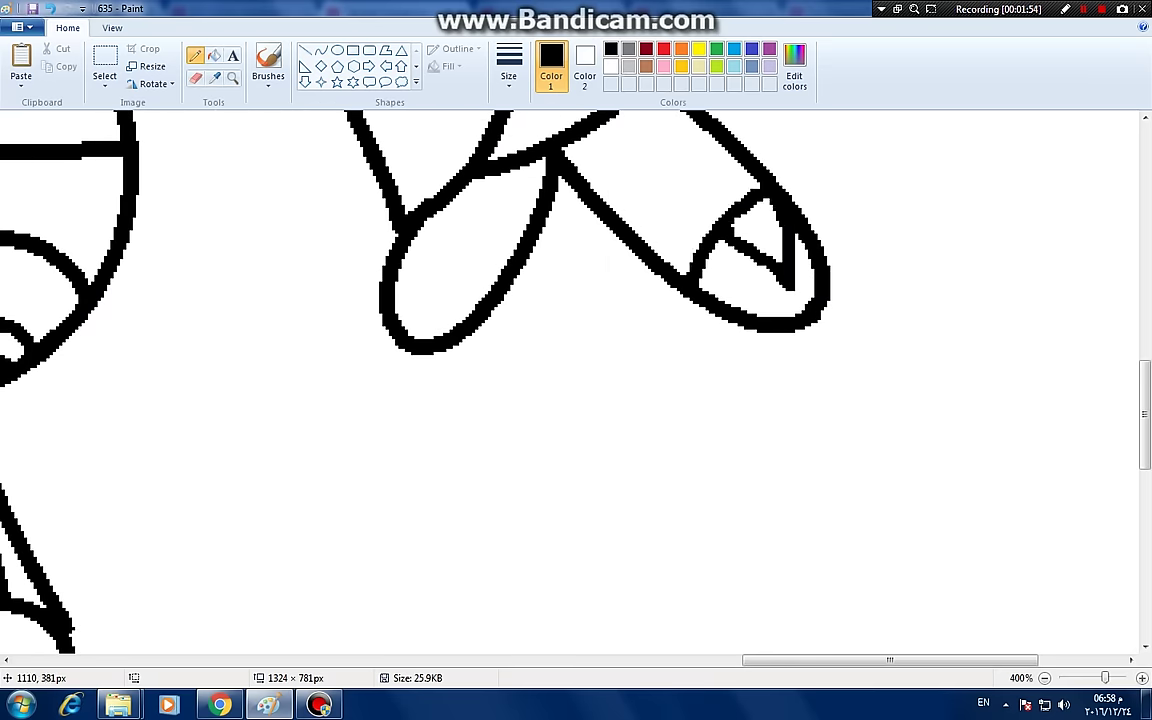
- Draw a curved black cuff line across the left foot with a pointed flap below it
scroll(576, 380, down, 2)
scroll(576, 380, up, 2)
drag(405, 227, 488, 268)
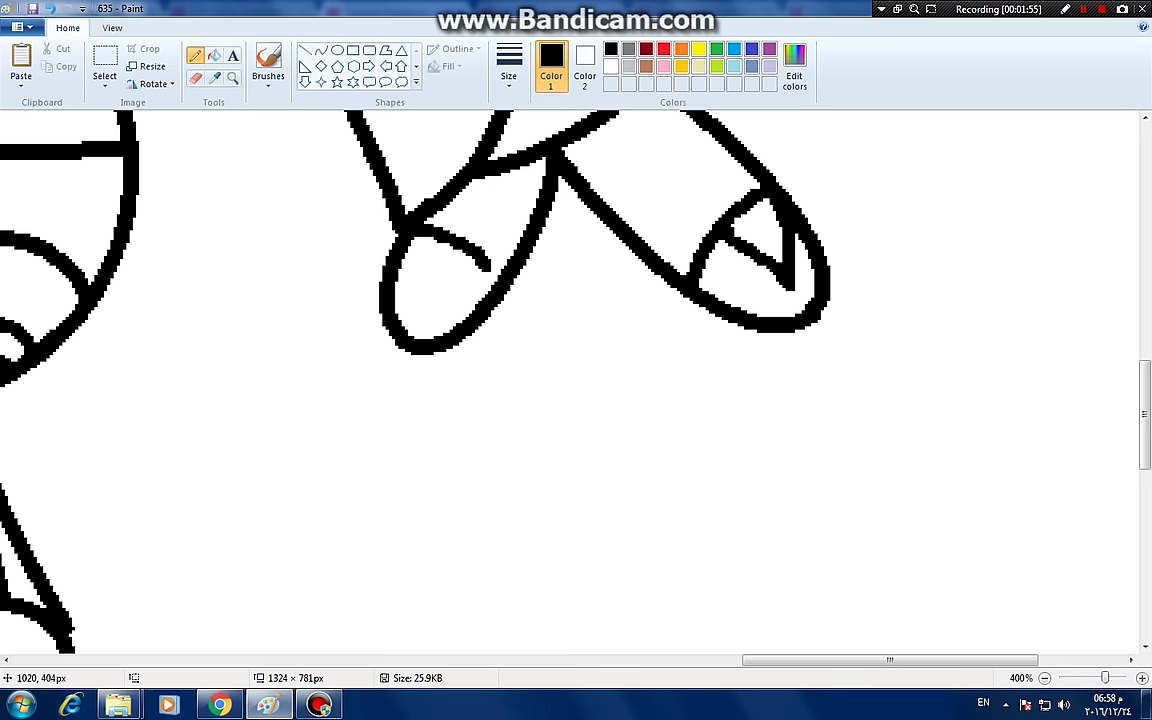
mouse_move(400, 222)
mouse_down()
mouse_move(426, 270)
mouse_move(432, 246)
mouse_up()
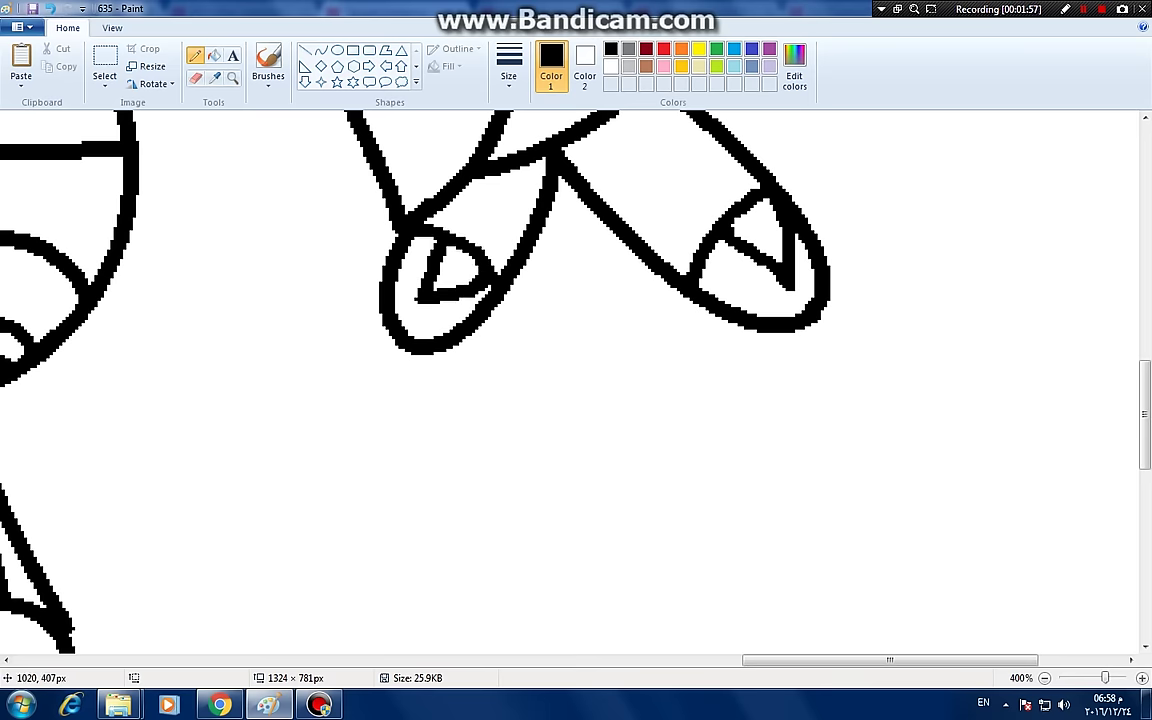
scroll(432, 250, up, 7)
scroll(576, 380, up, 2)
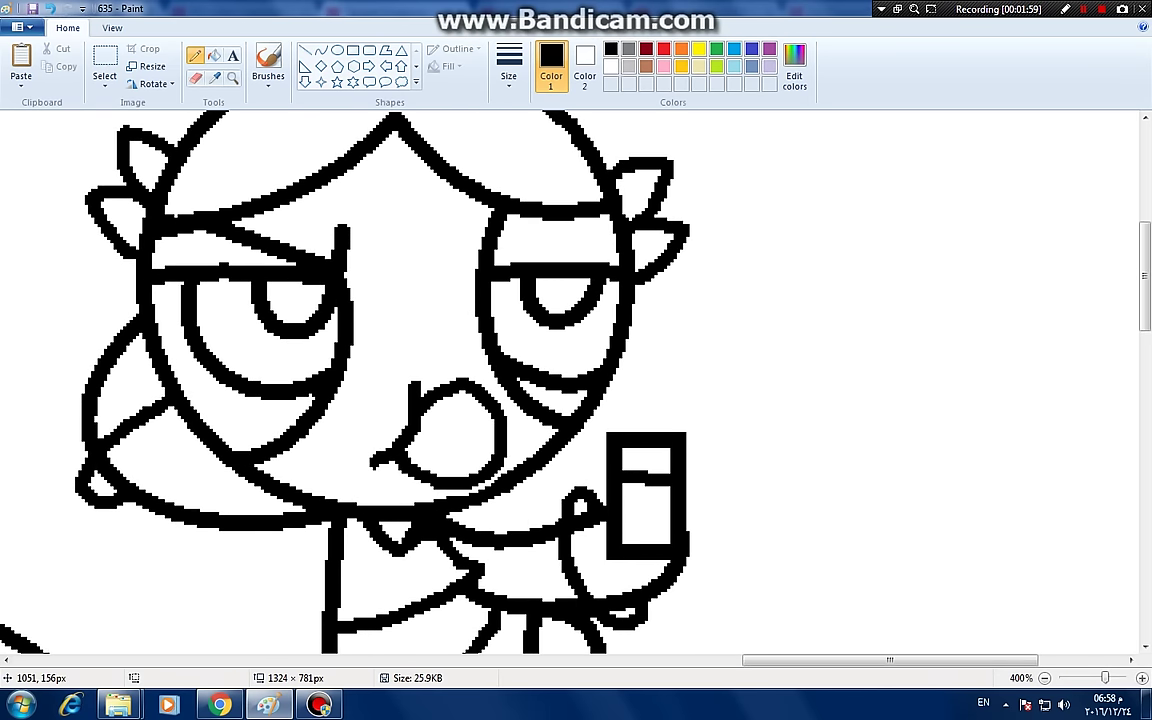
scroll(576, 380, up, 2)
mouse_move(556, 240)
mouse_down()
mouse_move(652, 185)
mouse_move(724, 220)
mouse_move(748, 272)
mouse_move(745, 460)
mouse_up()
click(48, 8)
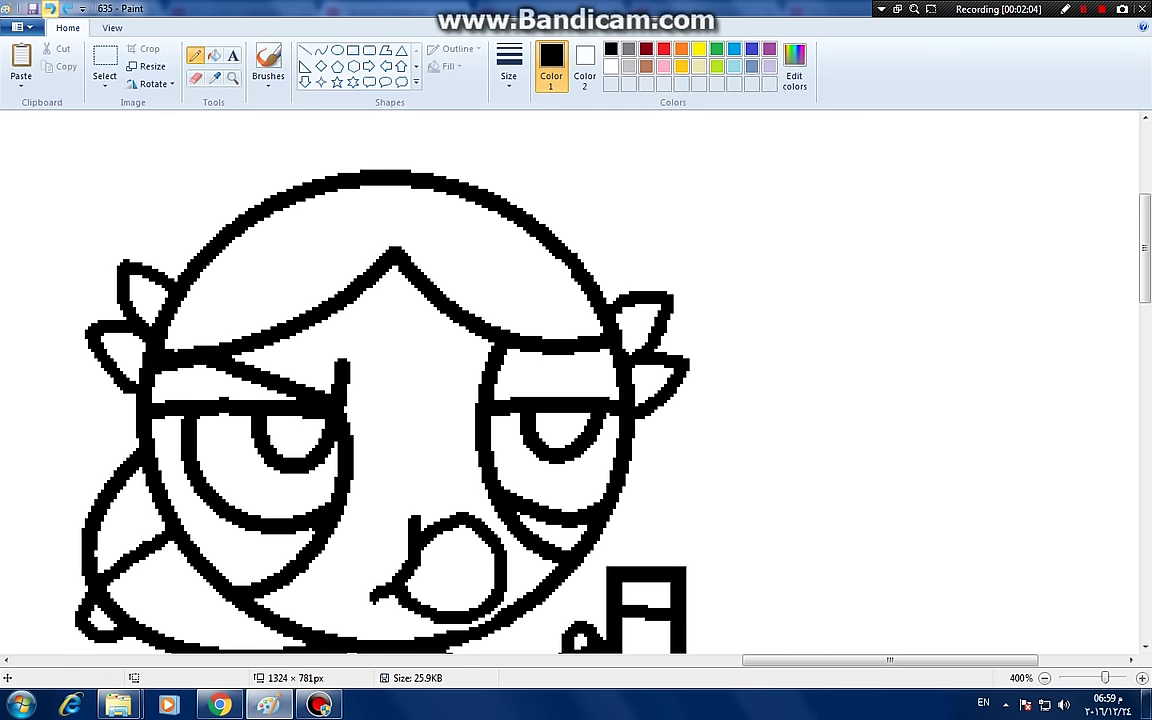
click(112, 27)
click(57, 72)
click(68, 27)
click(320, 50)
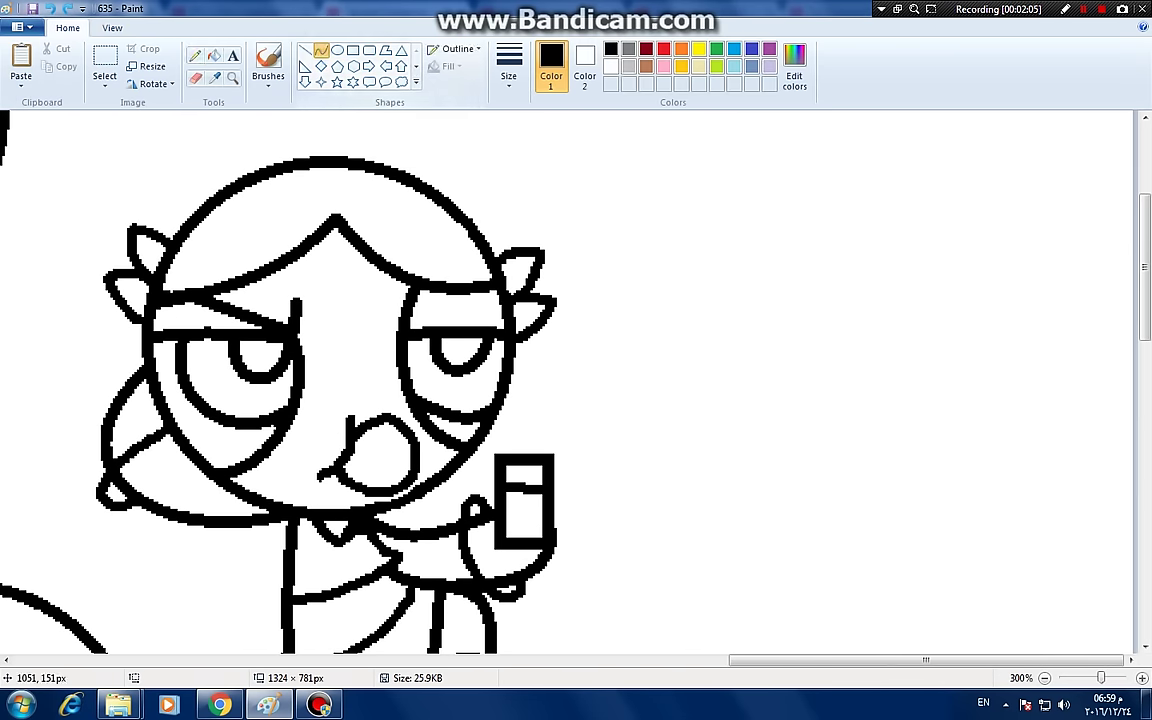
mouse_move(478, 230)
mouse_down()
mouse_move(673, 335)
mouse_move(728, 441)
mouse_up()
mouse_move(493, 251)
mouse_down()
mouse_move(490, 140)
mouse_move(664, 218)
mouse_move(659, 238)
mouse_up()
click(793, 374)
scroll(793, 374, down, 2)
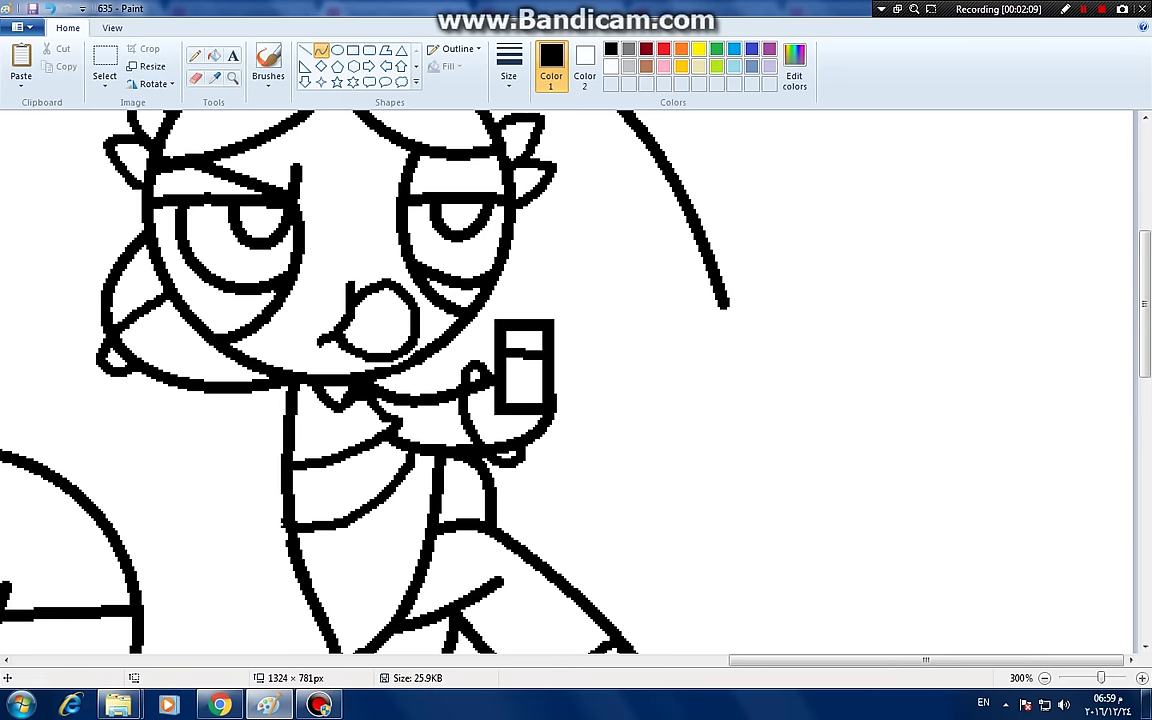
click(48, 8)
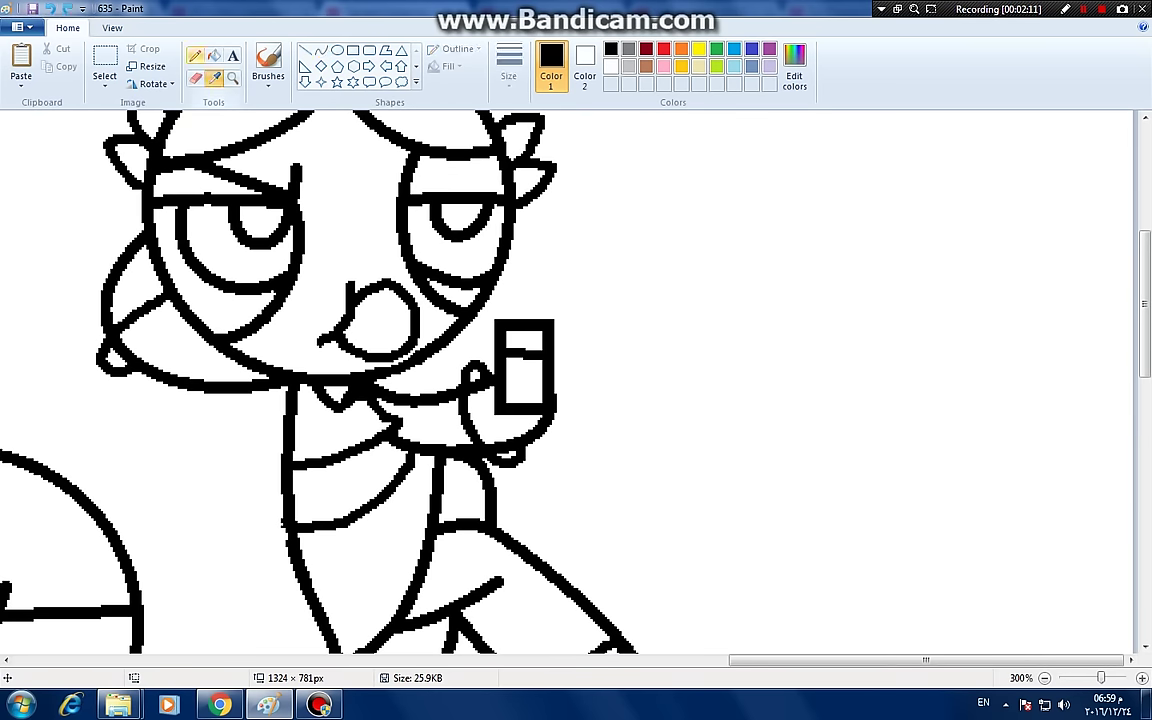
click(195, 55)
scroll(561, 413, up, 6)
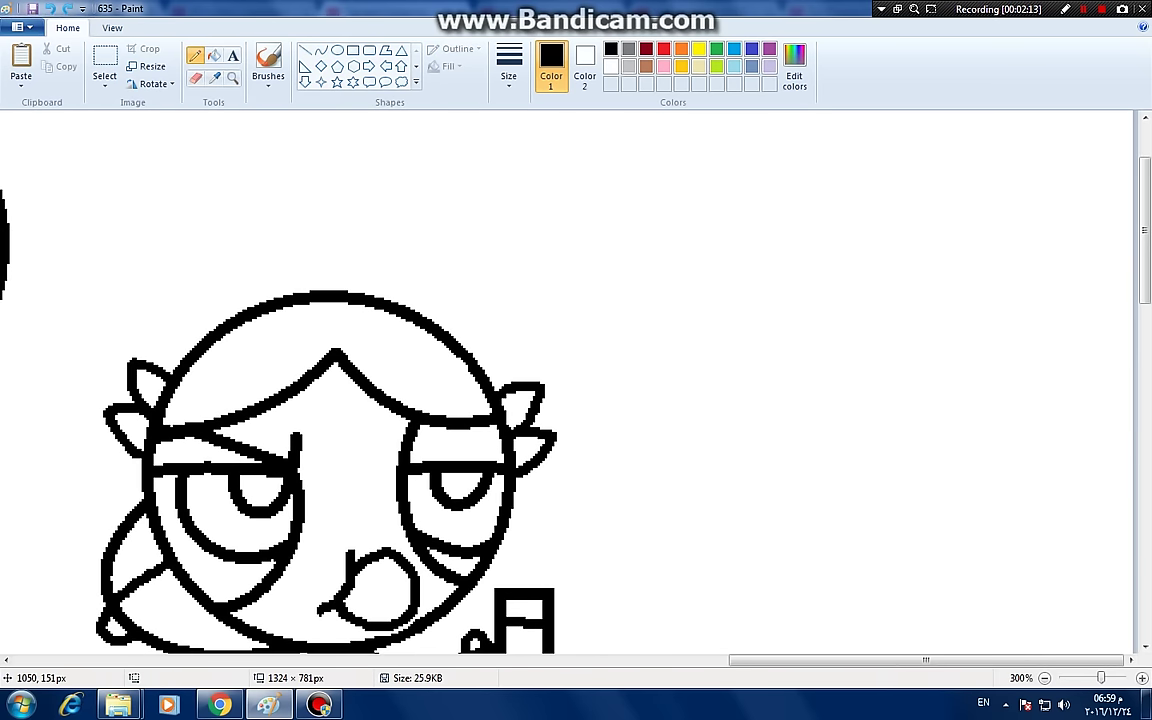
scroll(570, 380, down, 3)
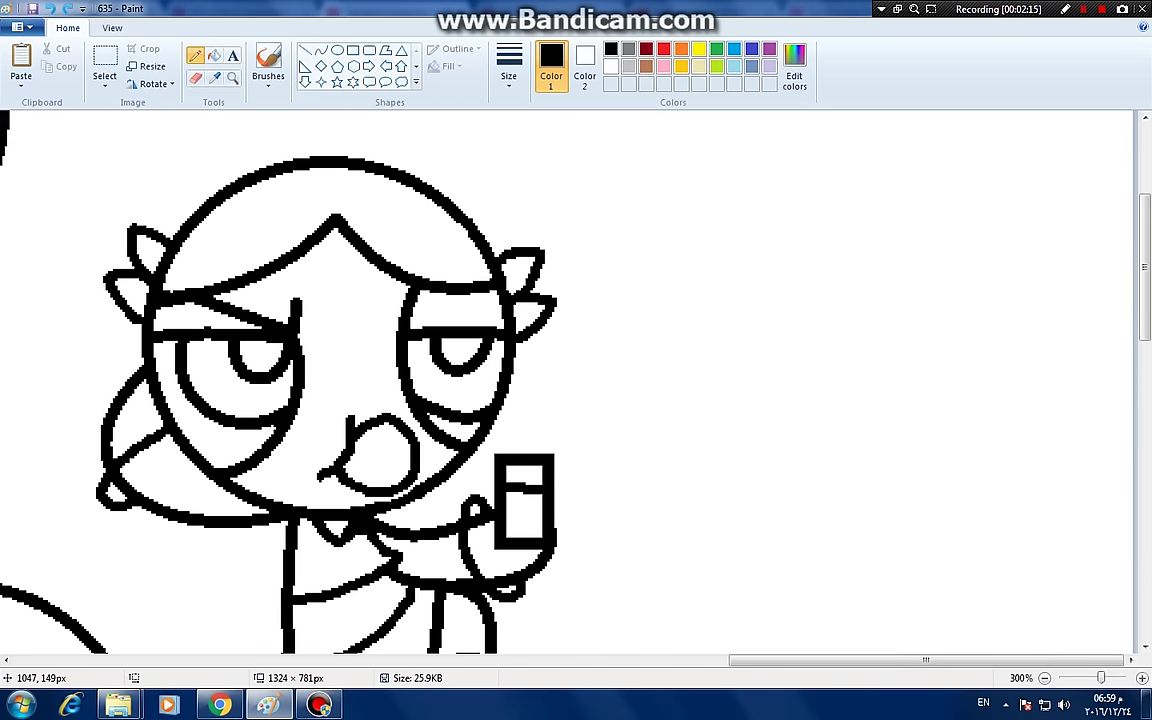
mouse_move(468, 212)
mouse_down()
mouse_move(581, 184)
mouse_move(613, 220)
mouse_move(626, 370)
mouse_move(677, 493)
mouse_move(718, 535)
mouse_move(751, 556)
mouse_move(821, 565)
mouse_move(843, 508)
mouse_up()
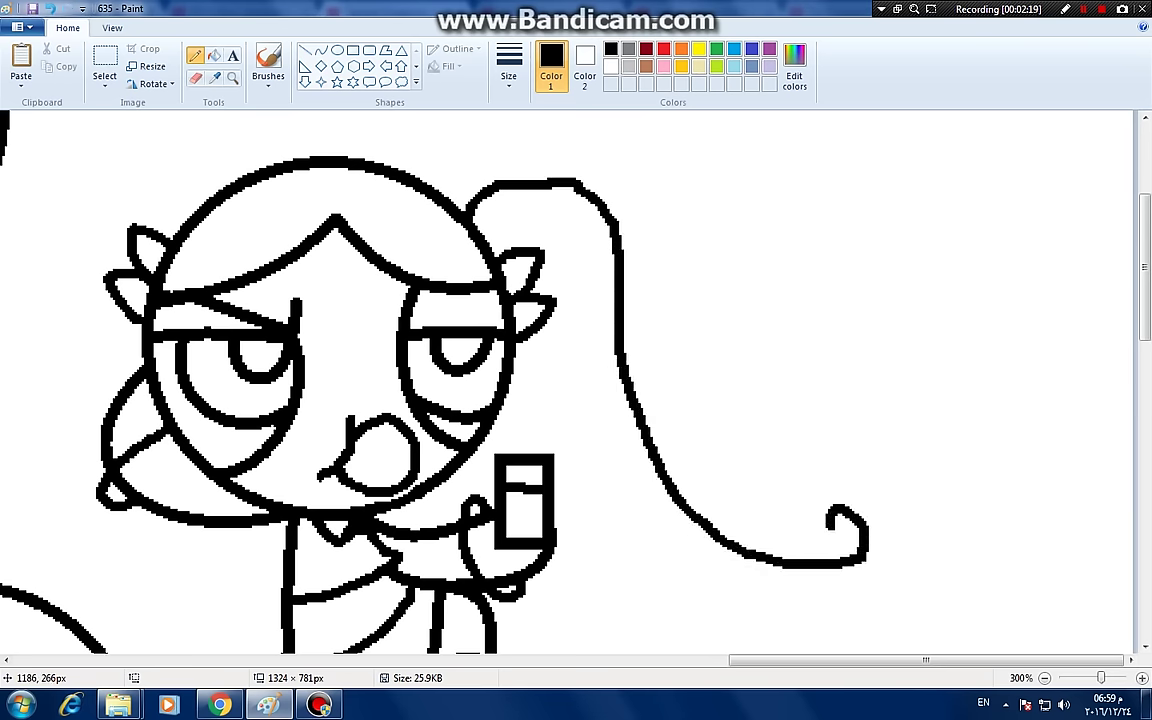
key(ctrl+z)
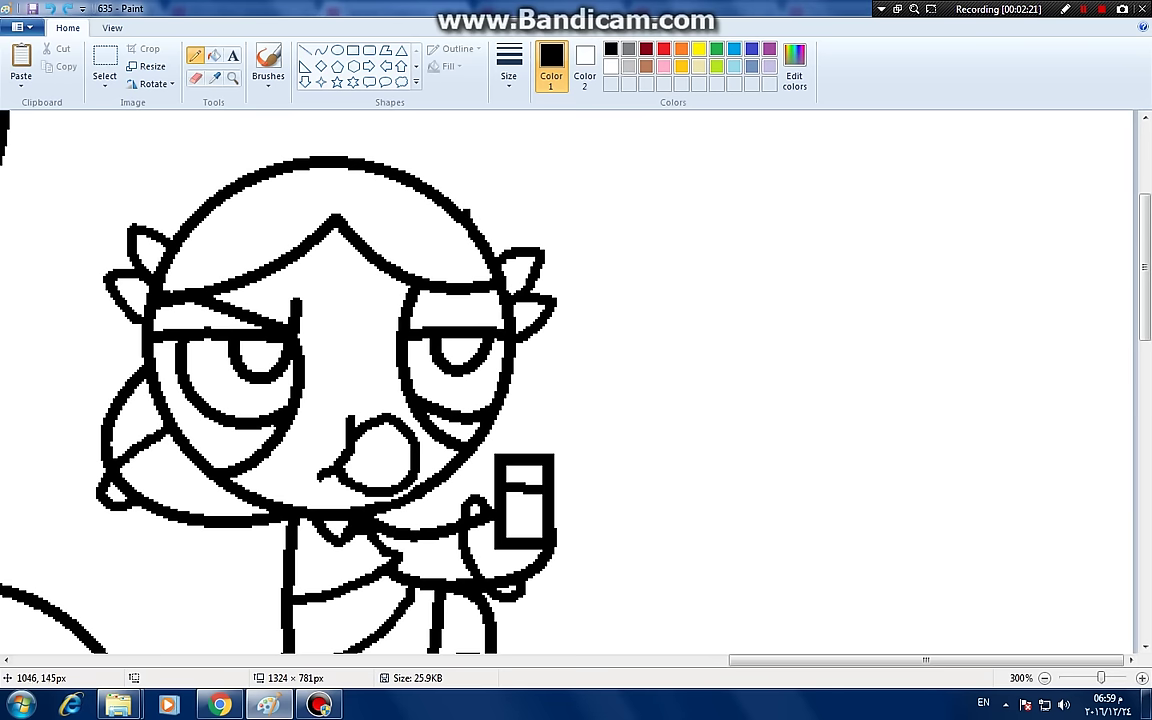
mouse_move(468, 212)
mouse_down()
mouse_move(625, 185)
mouse_move(653, 208)
mouse_move(684, 381)
mouse_move(731, 467)
mouse_move(793, 521)
mouse_move(924, 559)
mouse_move(968, 512)
mouse_move(934, 511)
mouse_move(936, 525)
mouse_move(908, 530)
mouse_move(892, 495)
mouse_move(978, 452)
mouse_move(1046, 552)
mouse_move(987, 613)
mouse_move(910, 629)
mouse_move(785, 615)
mouse_move(515, 472)
mouse_up()
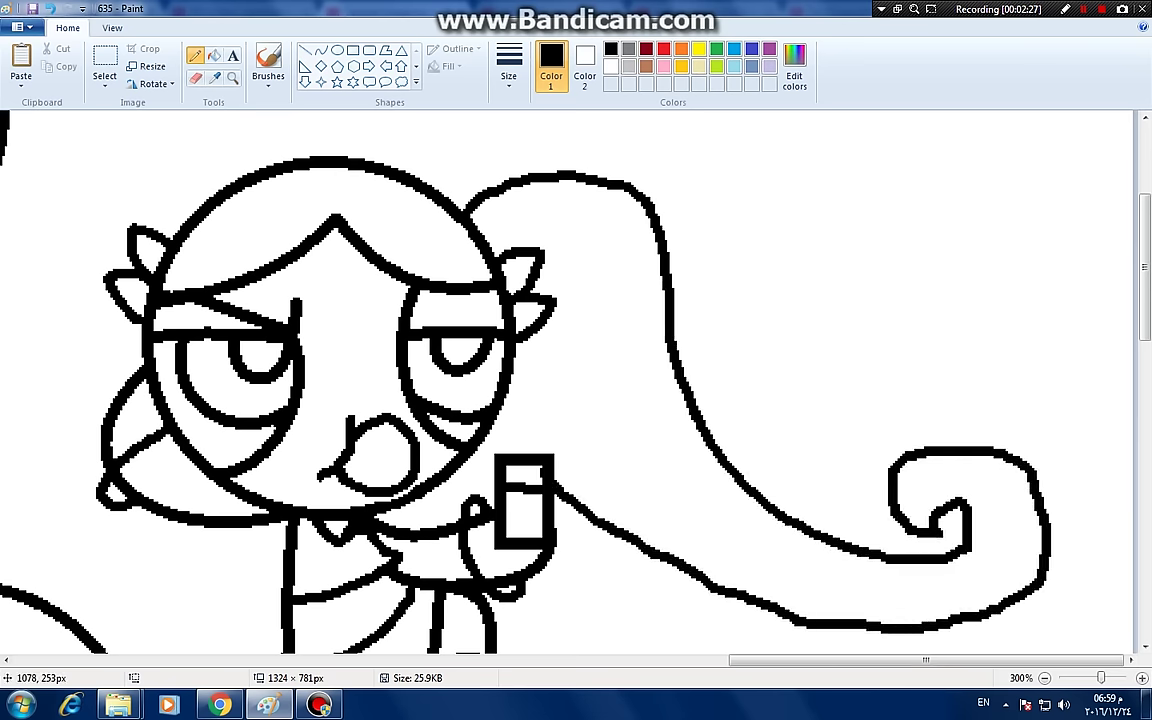
click(47, 8)
click(320, 49)
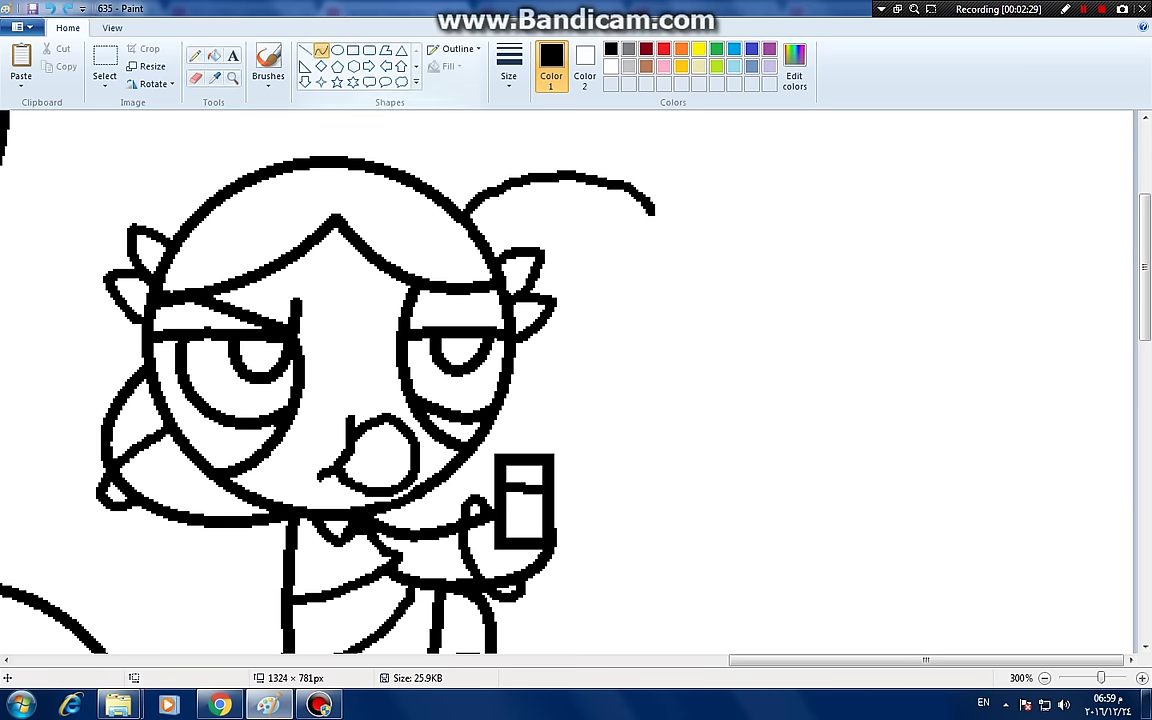
click(47, 8)
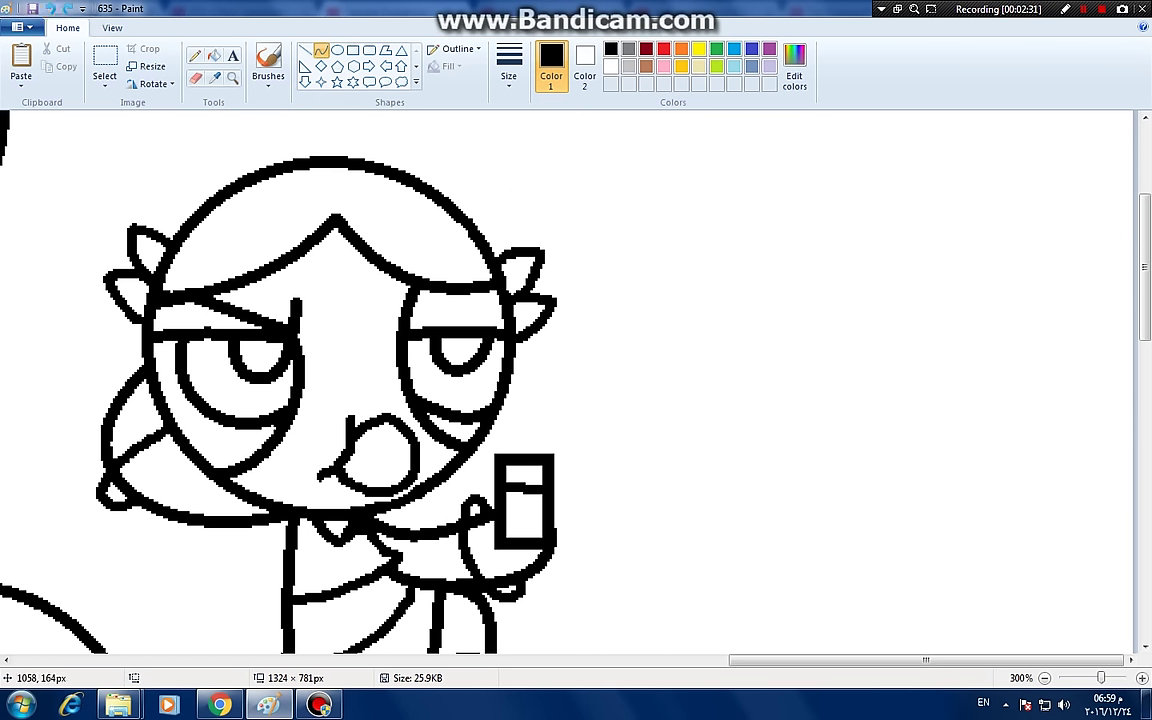
- Draw the right ponytail's outer edge with the Curve tool: an arch from the head's upper right, continued by a long curve sweeping down
drag(469, 224, 629, 215)
mouse_move(556, 213)
mouse_down()
mouse_move(518, 157)
mouse_move(579, 151)
mouse_up()
click(195, 55)
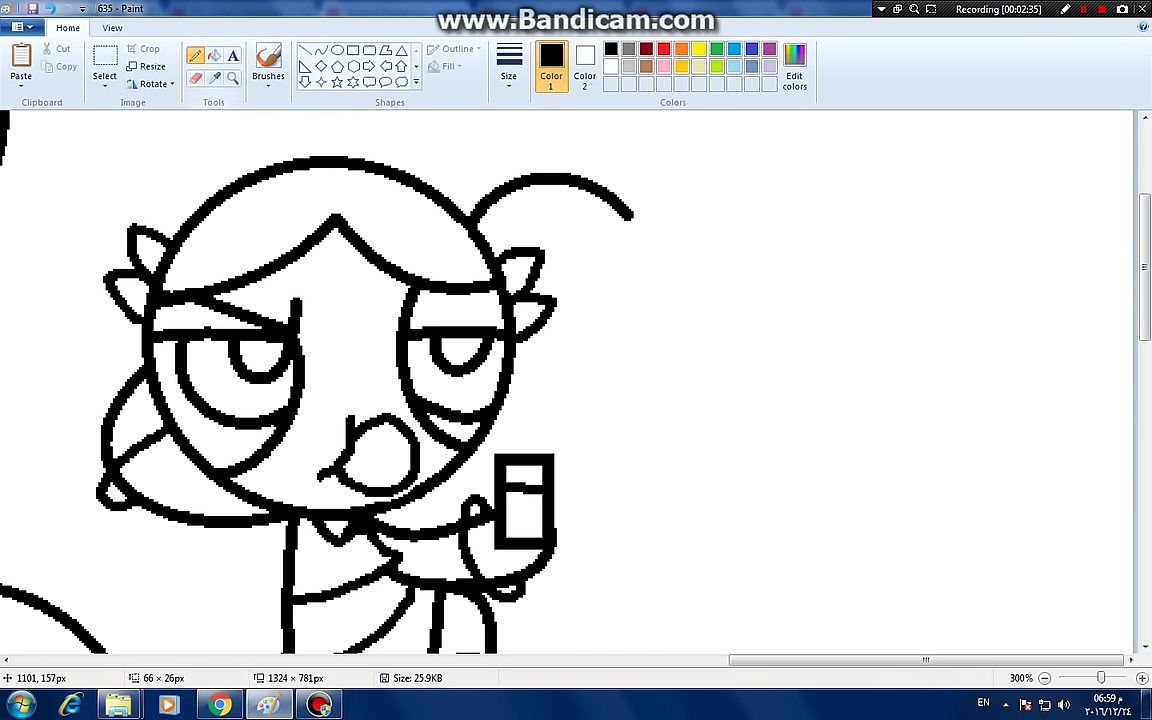
mouse_move(632, 215)
mouse_down()
mouse_move(636, 238)
mouse_move(688, 300)
mouse_up()
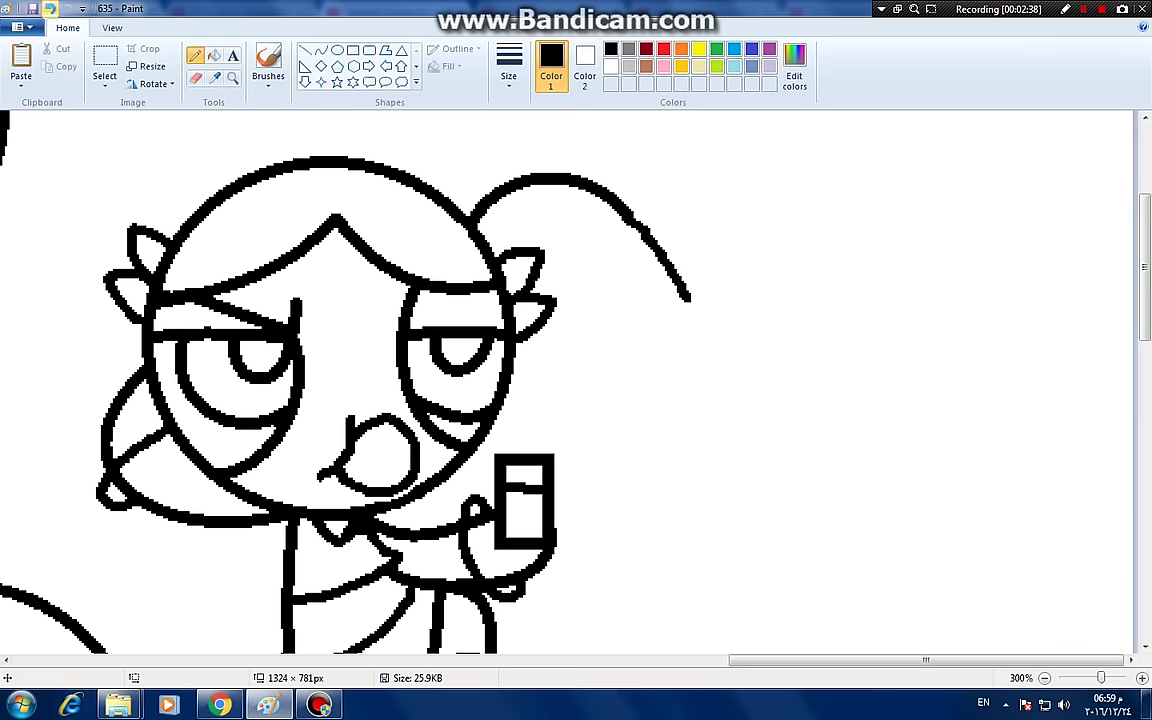
click(48, 8)
click(320, 50)
mouse_move(629, 215)
mouse_down()
mouse_move(856, 548)
mouse_move(866, 599)
mouse_up()
mouse_move(708, 361)
mouse_down()
mouse_move(706, 294)
mouse_move(698, 407)
mouse_move(709, 550)
mouse_move(676, 600)
mouse_up()
click(460, 420)
- Draw a small pointed curl at the lower end of the right ponytail's line and arch a larger curve over it
scroll(443, 408, down, 2)
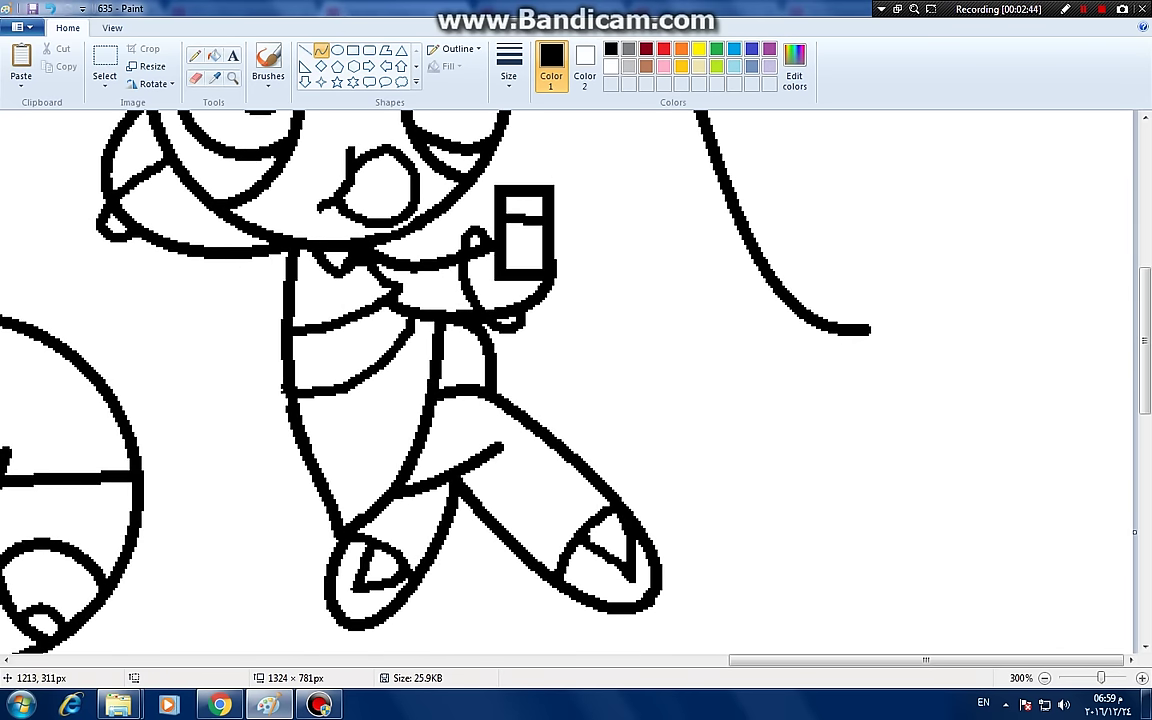
mouse_move(866, 331)
mouse_down()
mouse_move(835, 285)
mouse_move(894, 317)
mouse_up()
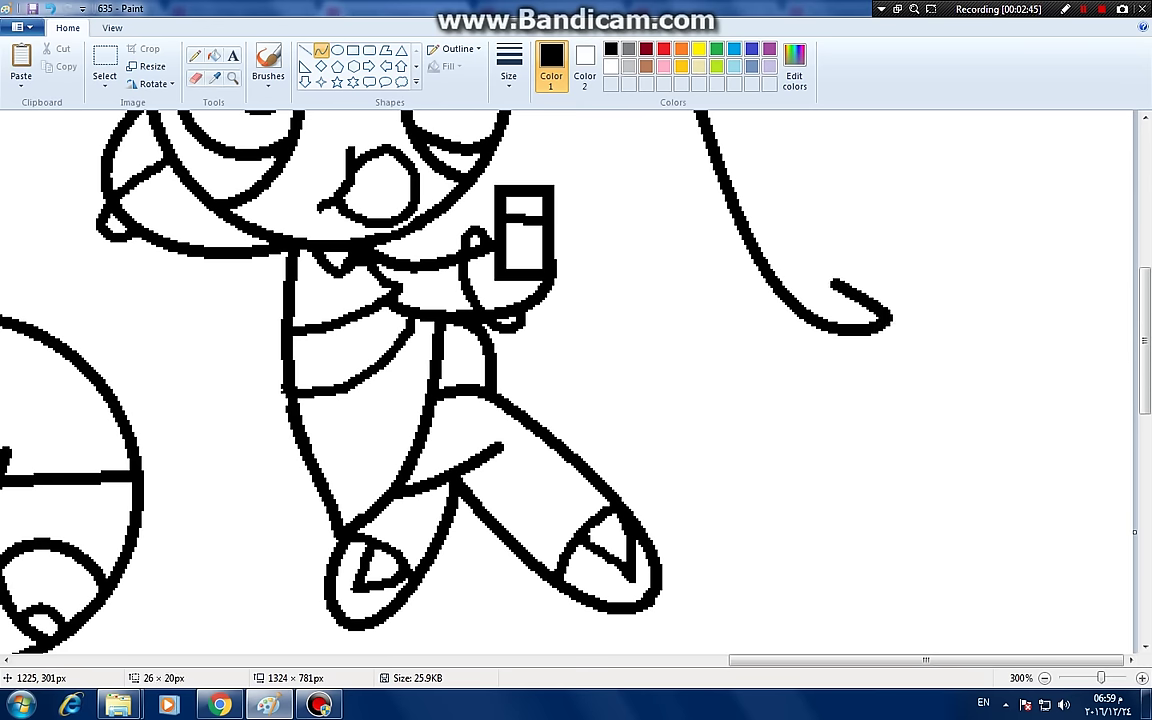
click(862, 294)
click(836, 284)
mouse_move(836, 283)
mouse_down()
mouse_move(812, 316)
mouse_move(956, 301)
mouse_move(944, 337)
mouse_up()
click(814, 294)
click(820, 288)
click(780, 264)
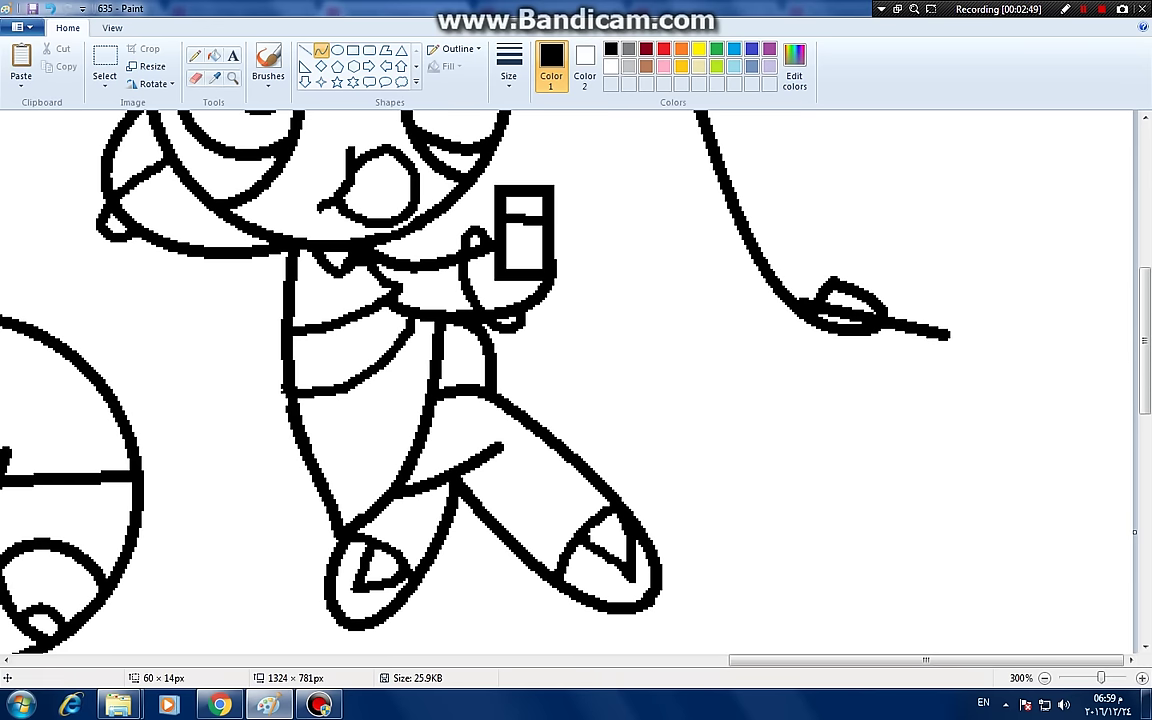
drag(846, 188, 838, 208)
click(927, 256)
drag(799, 334, 787, 324)
click(790, 370)
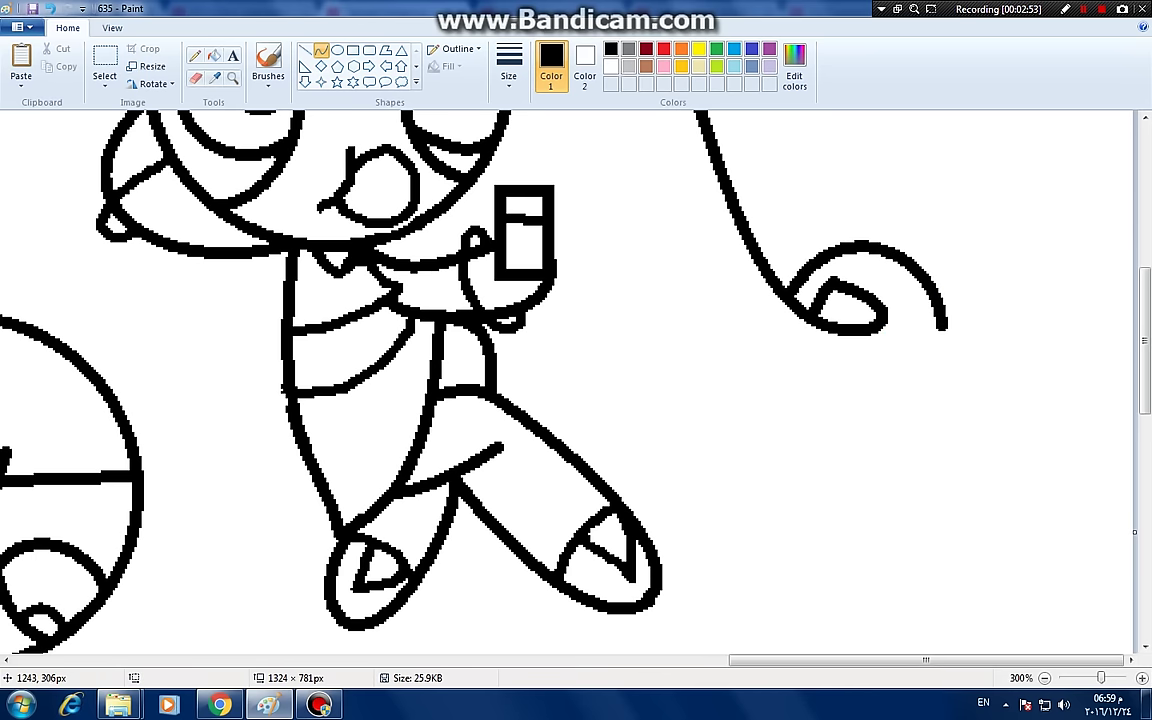
- Draw the right ponytail's lower edge as a wide curve back to the cup hand, plus a short line between the face and the cup
mouse_move(941, 325)
mouse_down()
mouse_move(700, 300)
mouse_move(527, 200)
mouse_move(552, 284)
mouse_up()
drag(760, 310, 890, 436)
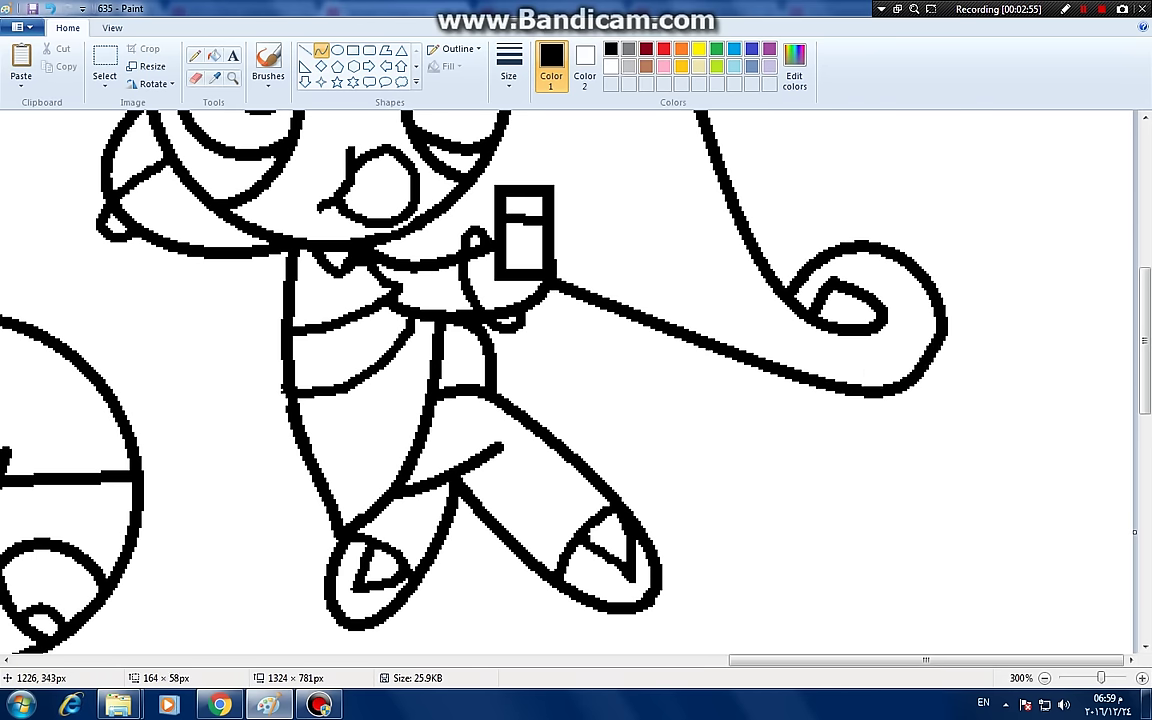
drag(1015, 458, 790, 630)
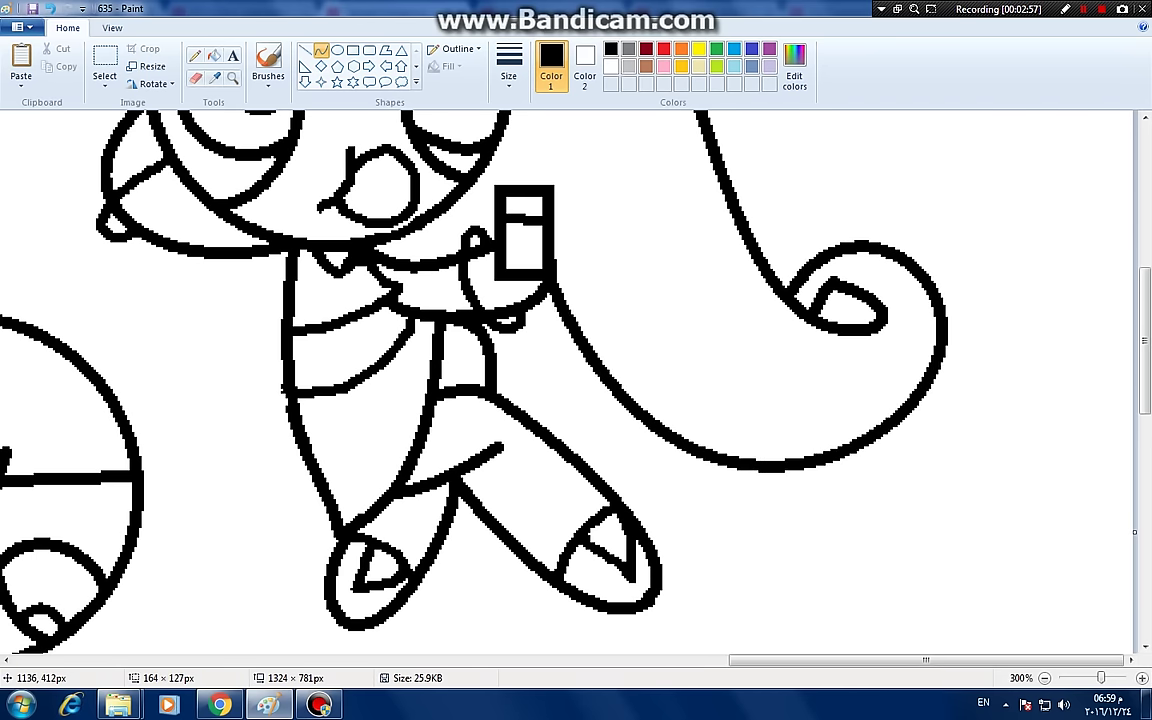
drag(682, 584, 682, 586)
drag(494, 186, 479, 150)
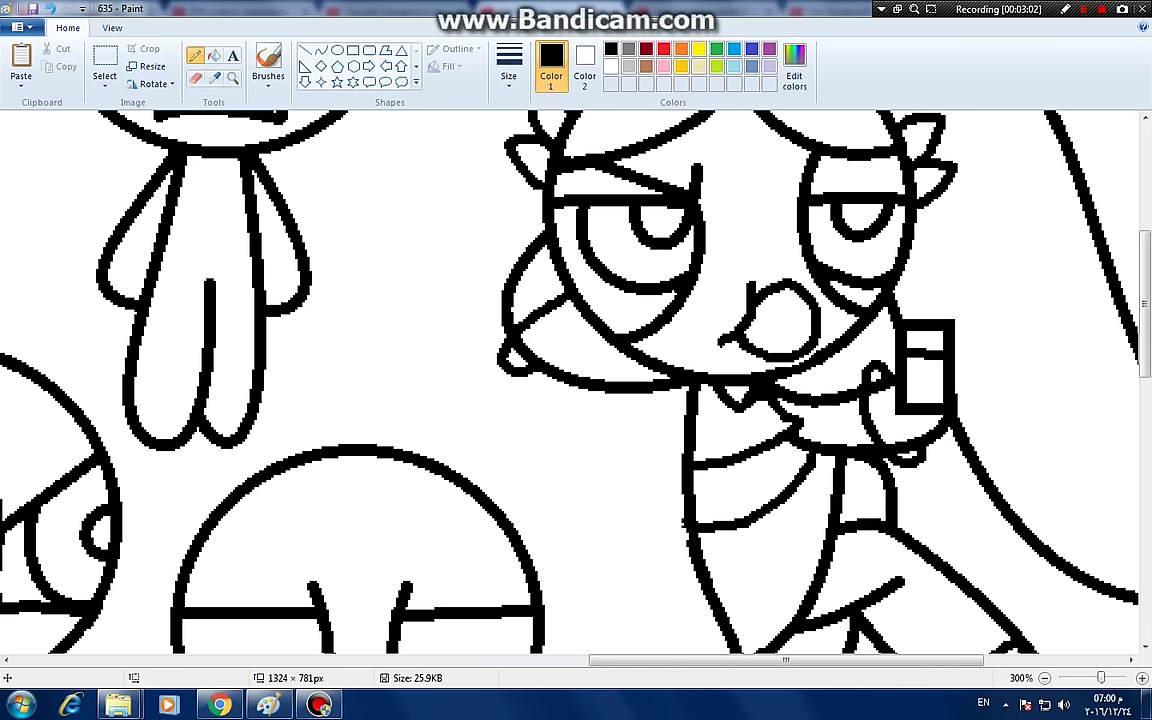
- Draw the left ponytail's outer edge as a black curve arching from the head's upper left and down beside the face
click(321, 50)
scroll(614, 298, up, 3)
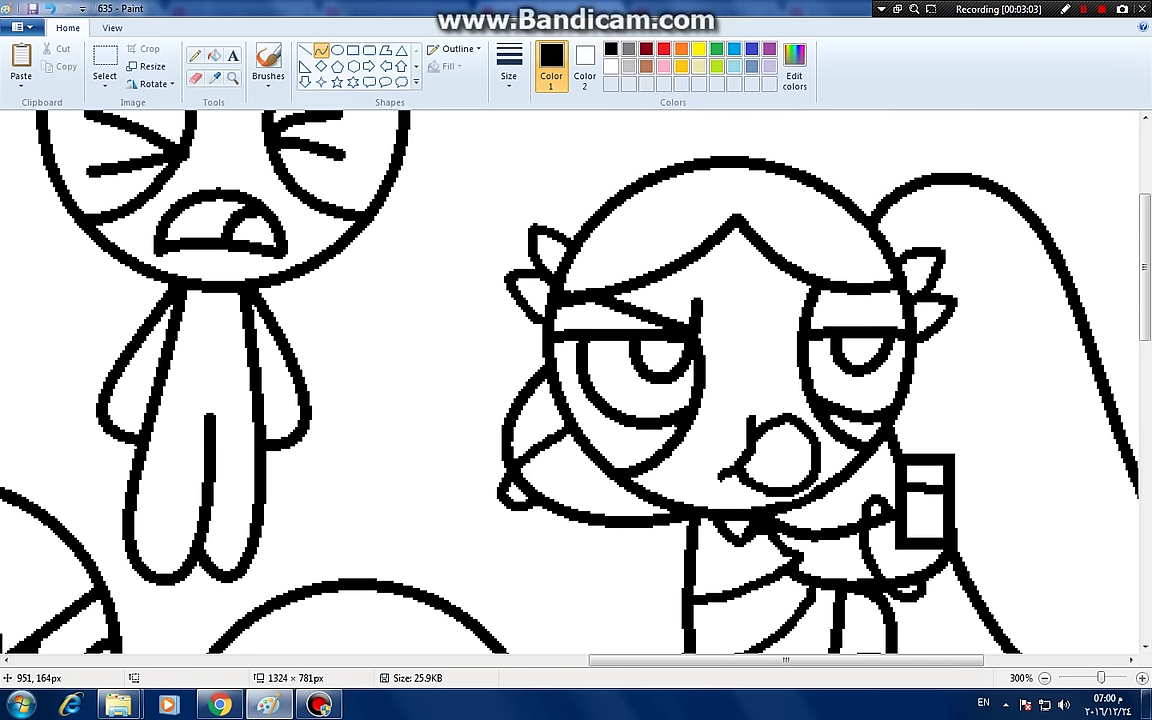
mouse_move(604, 205)
mouse_down()
mouse_move(401, 434)
mouse_move(459, 548)
mouse_up()
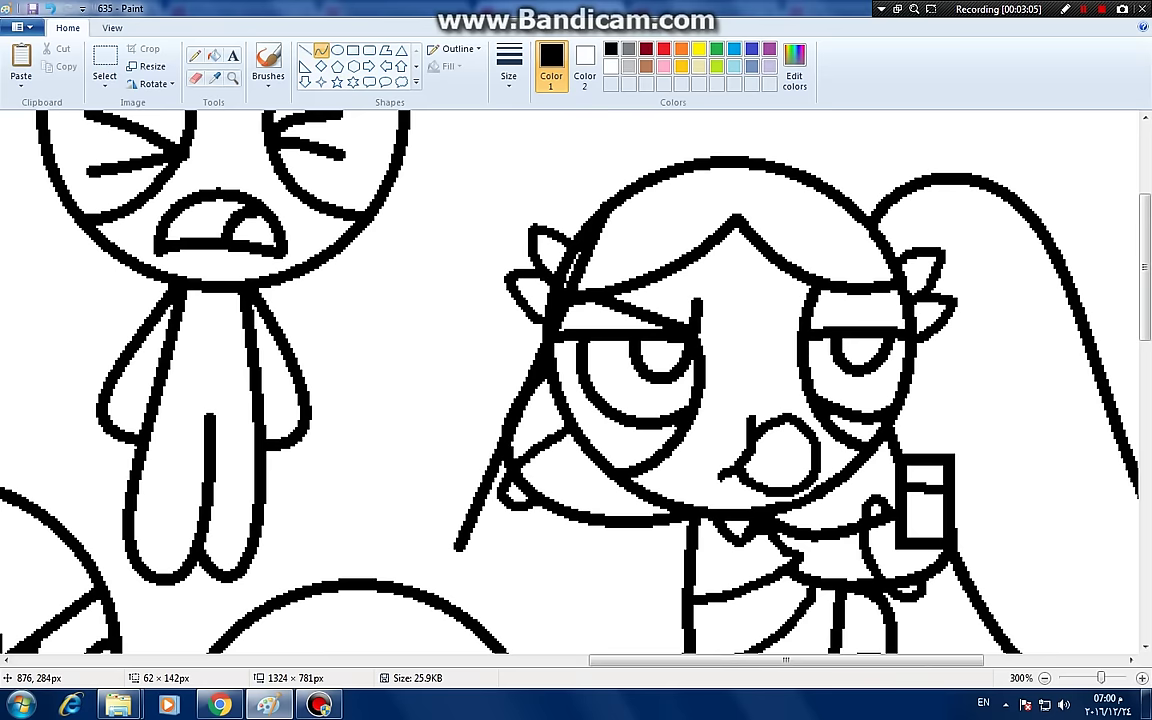
mouse_move(410, 390)
mouse_down()
mouse_move(545, 122)
mouse_move(405, 253)
mouse_move(405, 243)
mouse_up()
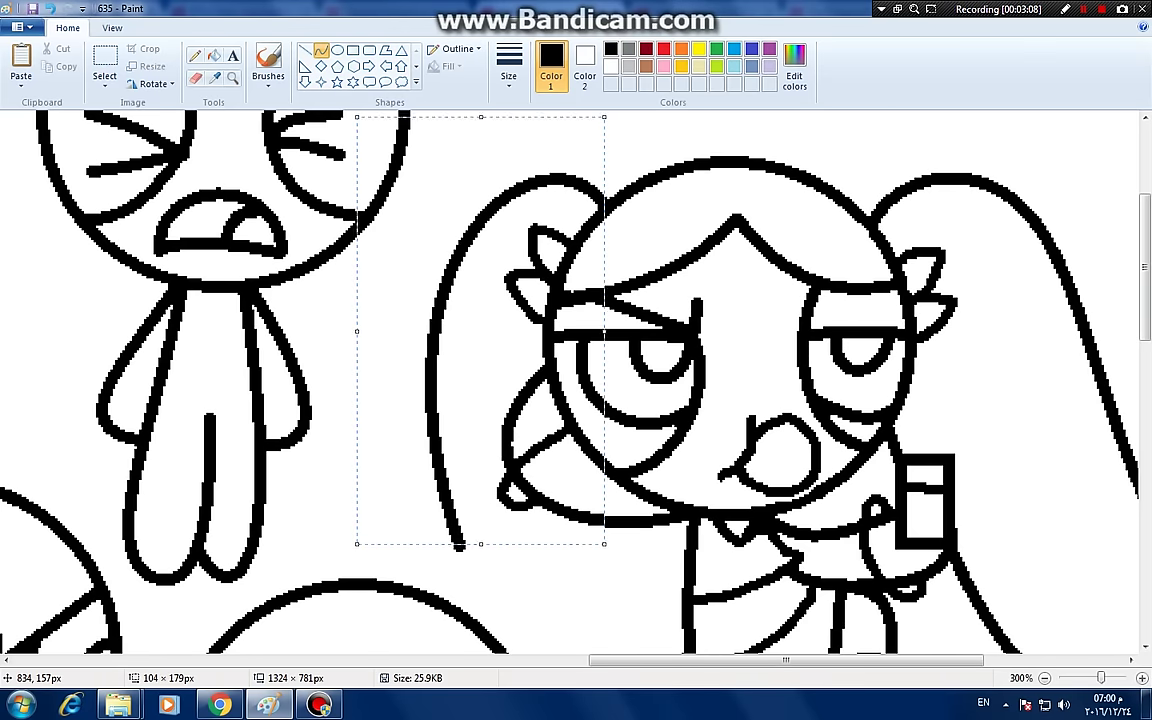
- Extend the left ponytail's outer edge down to meet the head of the character below
scroll(582, 486, down, 3)
click(481, 435)
mouse_move(392, 316)
mouse_down()
mouse_move(590, 560)
mouse_move(640, 600)
mouse_move(740, 541)
mouse_up()
mouse_move(600, 400)
mouse_down()
mouse_move(432, 155)
mouse_move(474, 185)
mouse_move(489, 234)
mouse_up()
click(50, 8)
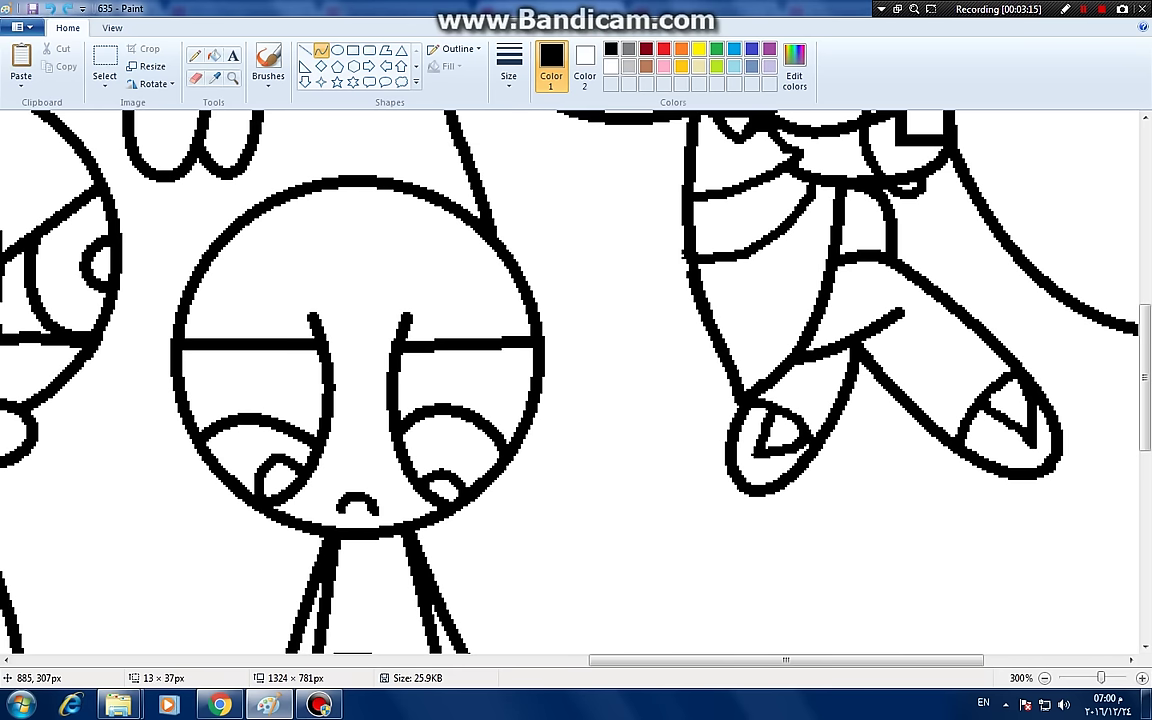
click(474, 191)
- Continue the left ponytail's edge from the right side of the lower character's head as a curve bulging outward and hooking back
drag(542, 372, 576, 513)
drag(572, 432, 595, 422)
drag(605, 470, 640, 478)
click(530, 470)
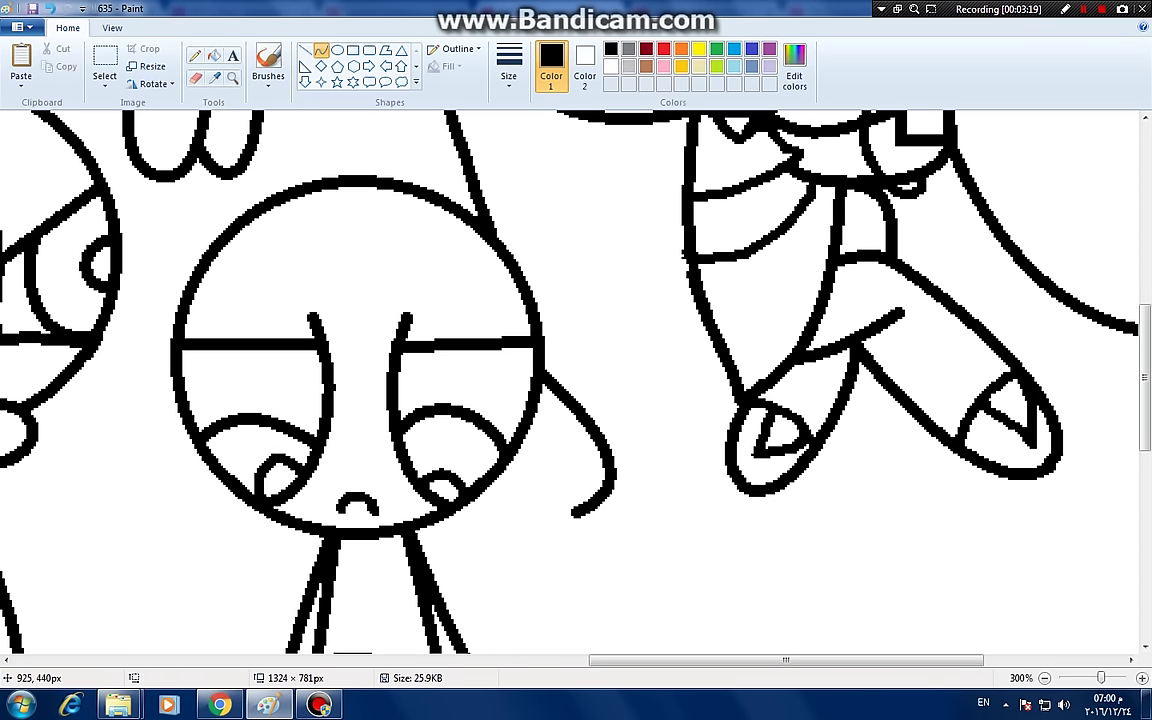
- Draw the left ponytail's inner edge from its tip up to the raised arm and add a small loop at the tip
mouse_move(576, 511)
mouse_down()
mouse_move(654, 141)
mouse_move(605, 120)
mouse_up()
mouse_move(593, 381)
mouse_down()
mouse_move(655, 590)
mouse_move(790, 585)
mouse_move(763, 585)
mouse_up()
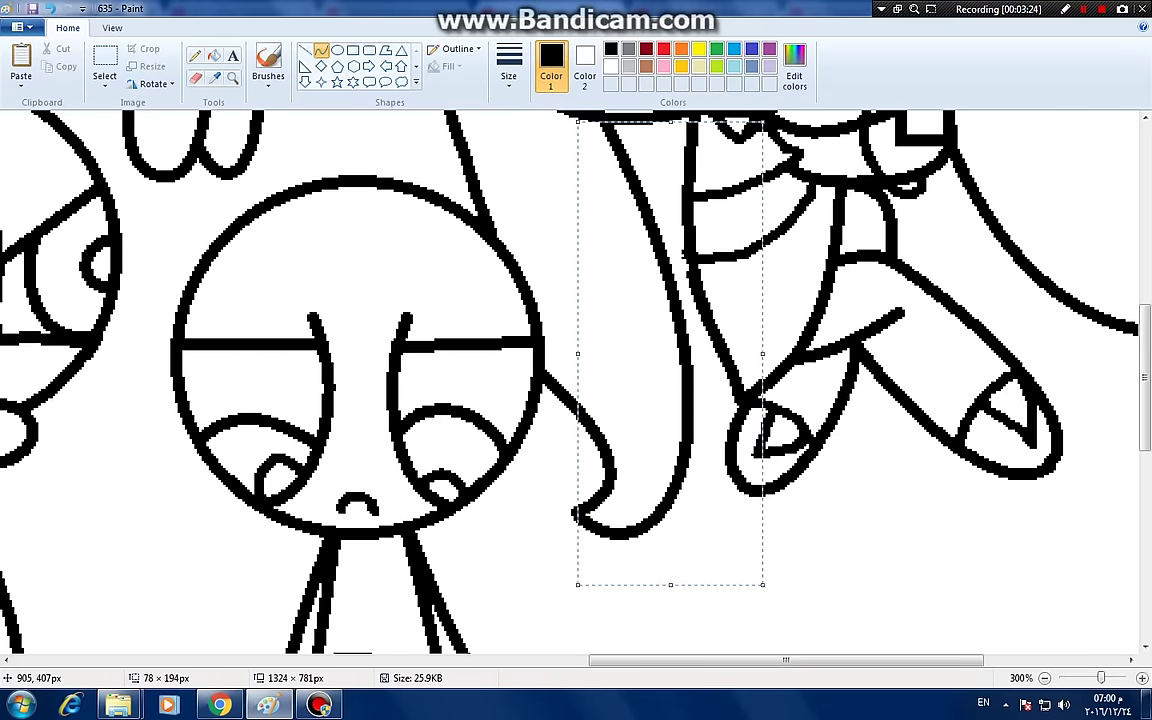
click(532, 444)
mouse_move(577, 512)
mouse_down()
mouse_move(620, 453)
mouse_move(605, 456)
mouse_up()
mouse_move(592, 482)
mouse_down()
mouse_move(575, 497)
mouse_move(566, 473)
mouse_up()
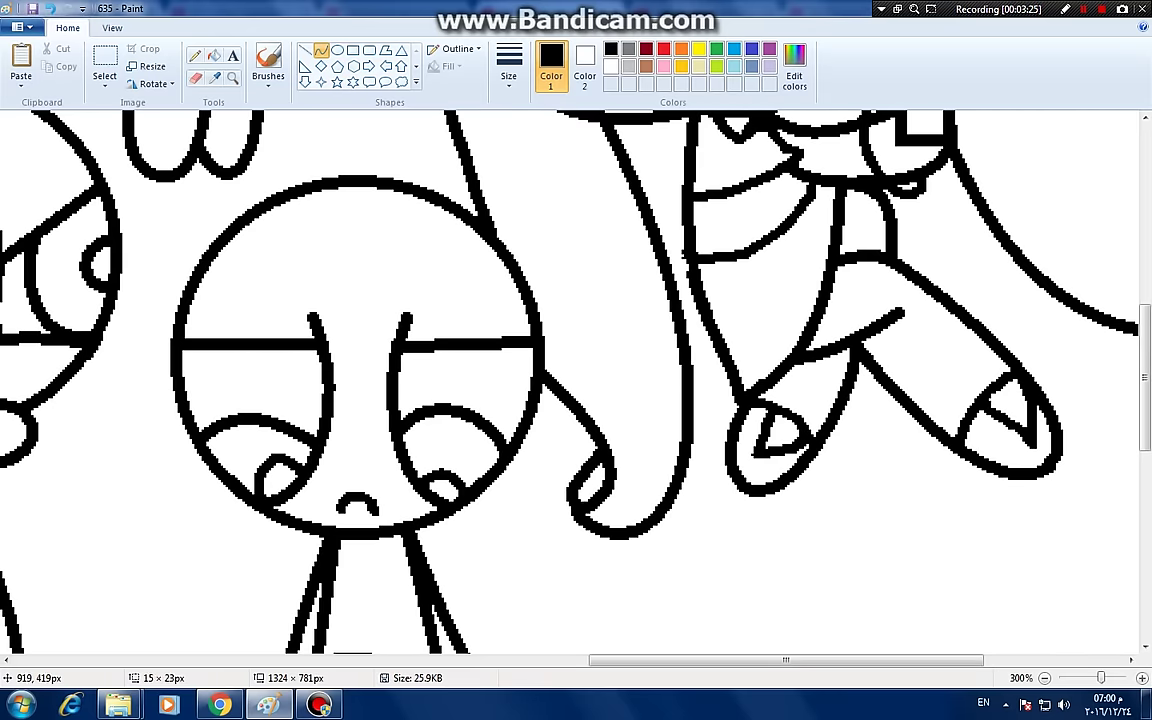
- Draw the curved upper edge and short slanted end of a hair tuft on top of the head with the tightly shut eyes
scroll(525, 430, up, 3)
scroll(960, 630, up, 2)
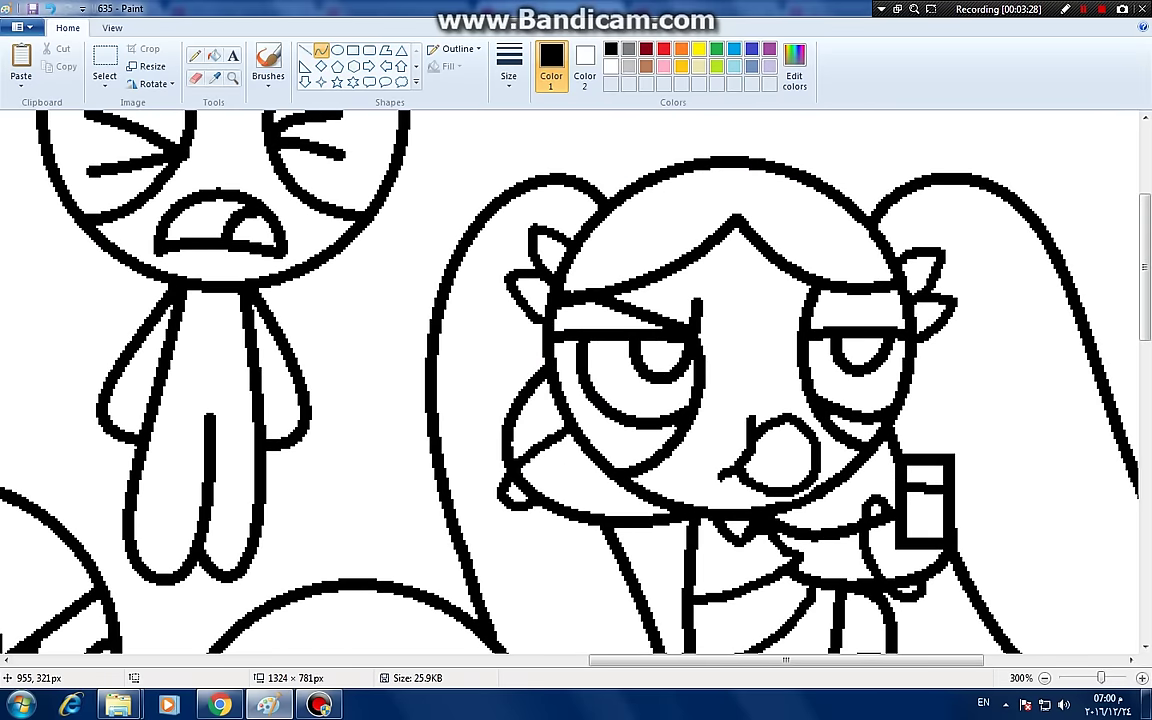
scroll(700, 628, left, 3)
scroll(675, 628, up, 3)
scroll(680, 620, down, 2)
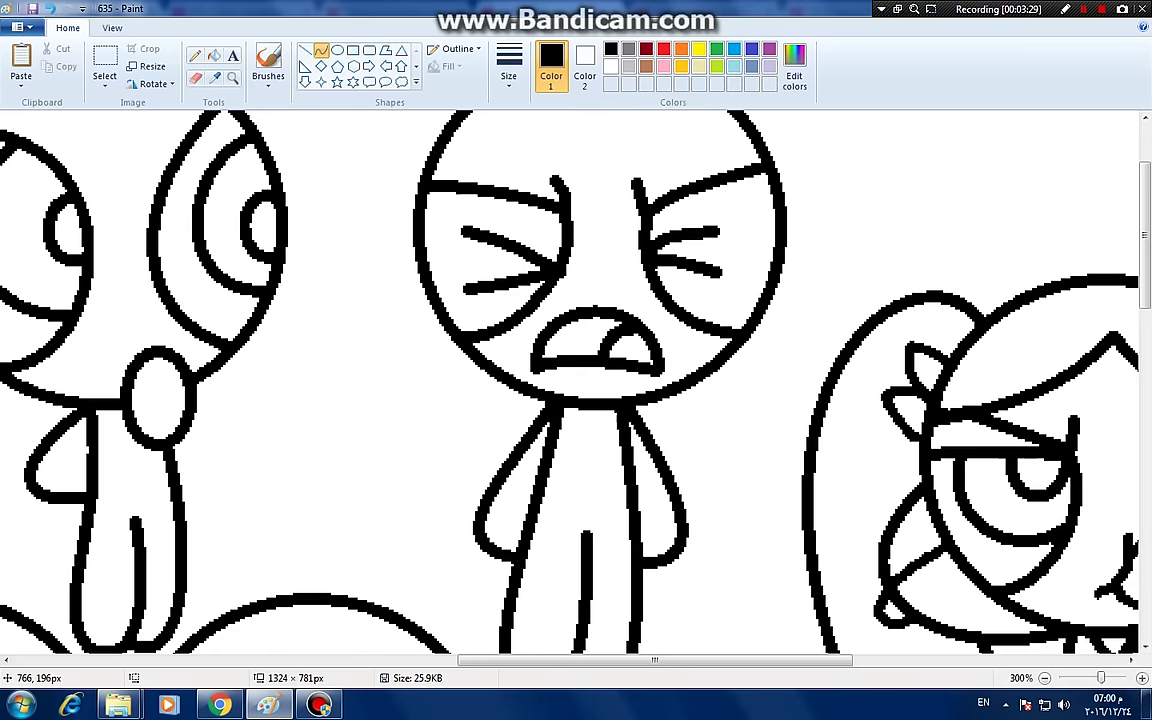
scroll(952, 632, up, 2)
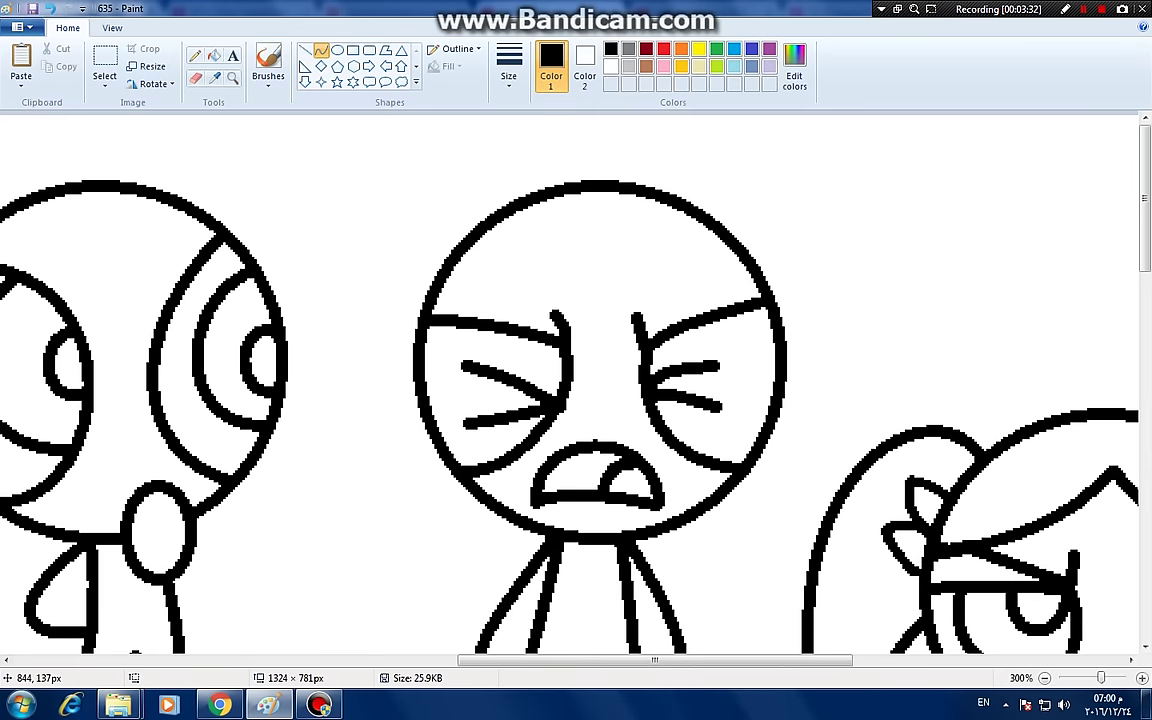
drag(631, 186, 716, 142)
mouse_move(670, 166)
mouse_down()
mouse_move(678, 141)
mouse_move(738, 179)
mouse_up()
- Draw the hair tuft's lower edge as a slightly curved black line from its tip back to the head
drag(736, 176, 668, 201)
click(685, 183)
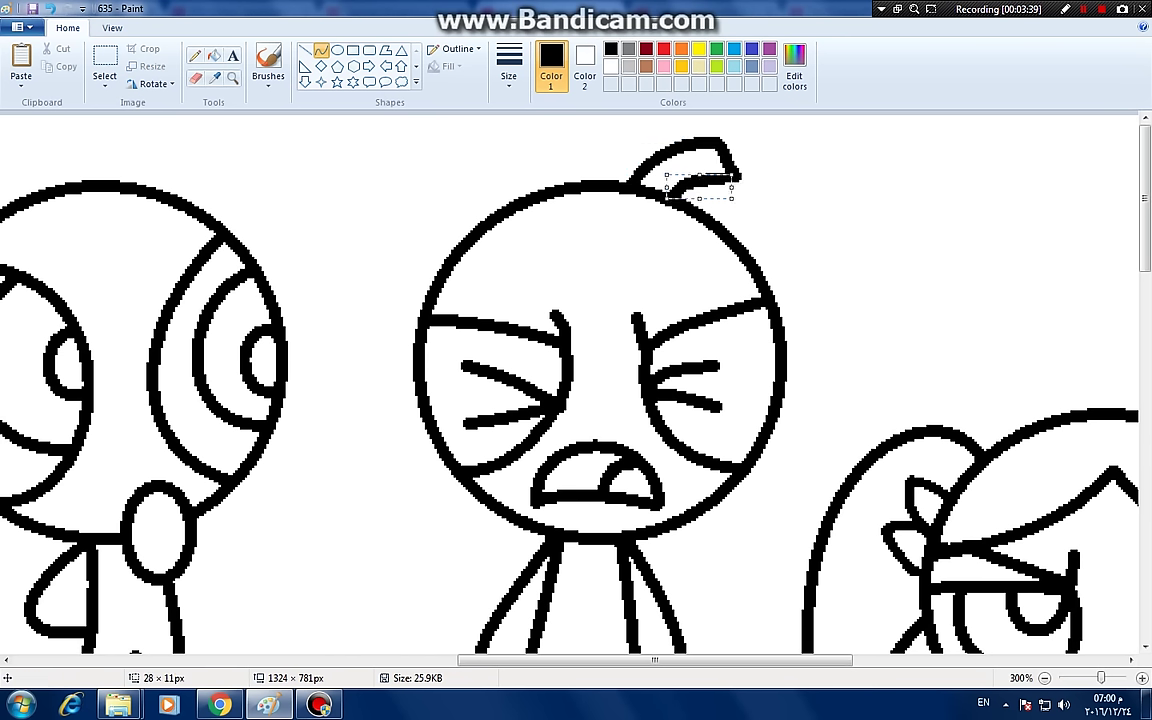
click(50, 8)
drag(738, 178, 684, 184)
click(609, 182)
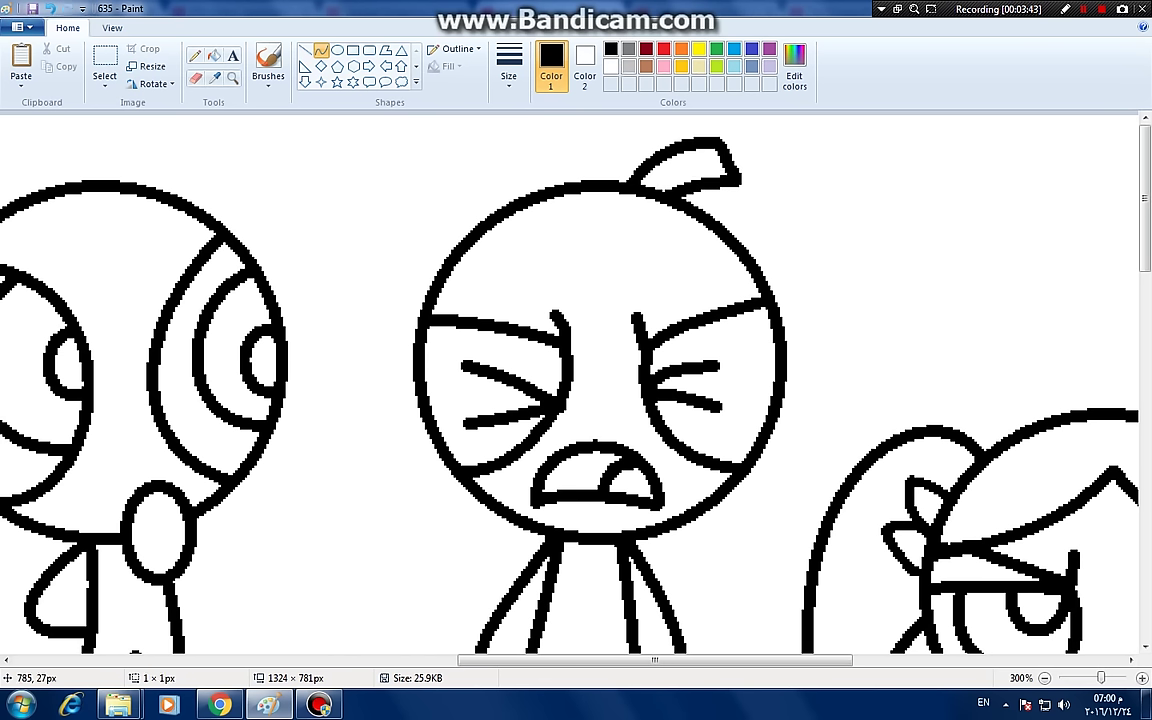
click(663, 49)
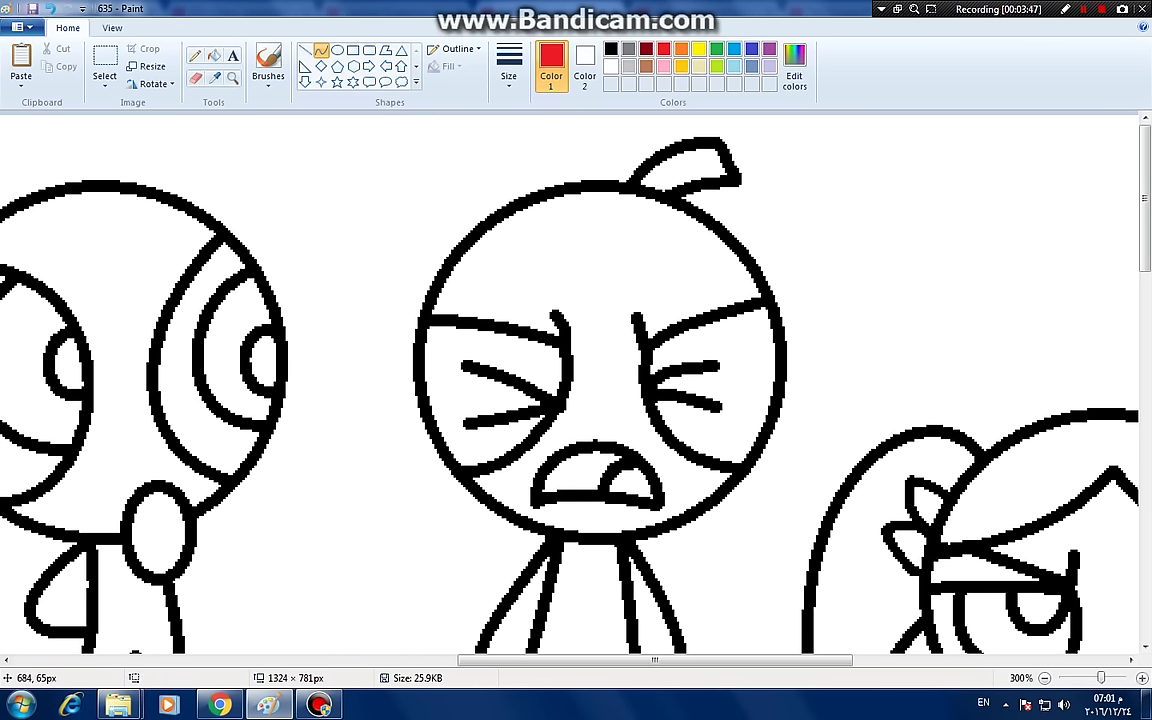
click(195, 77)
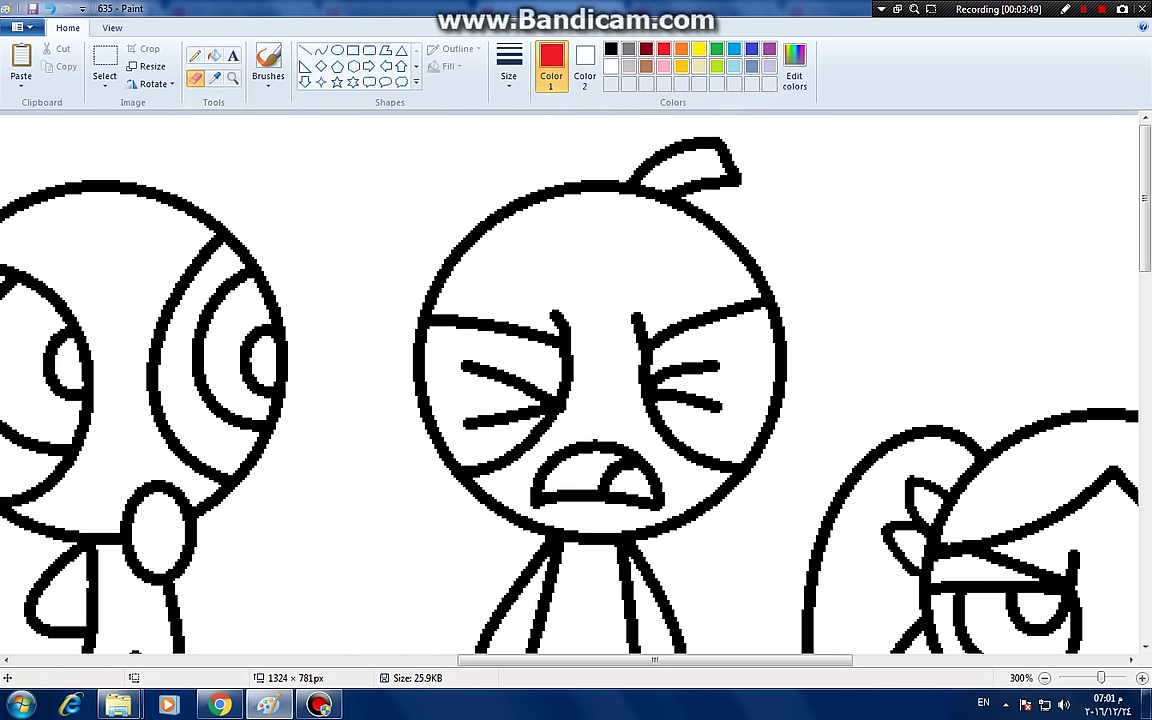
click(610, 66)
click(585, 66)
click(610, 49)
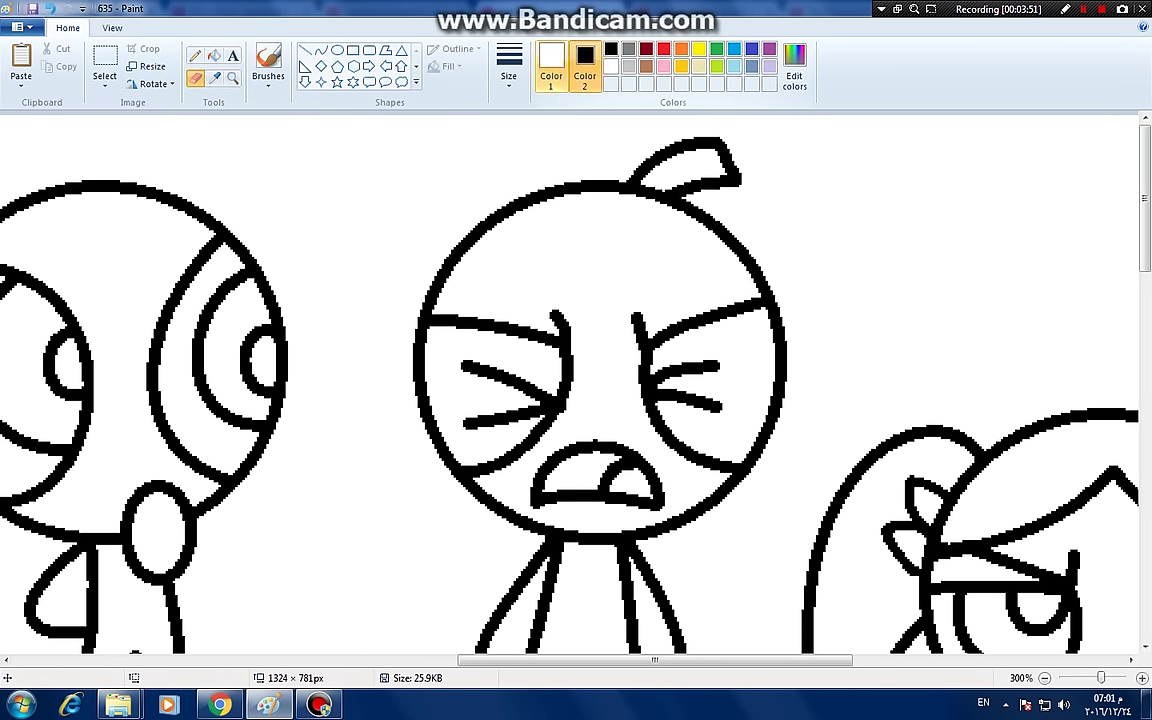
click(551, 70)
drag(404, 325, 557, 338)
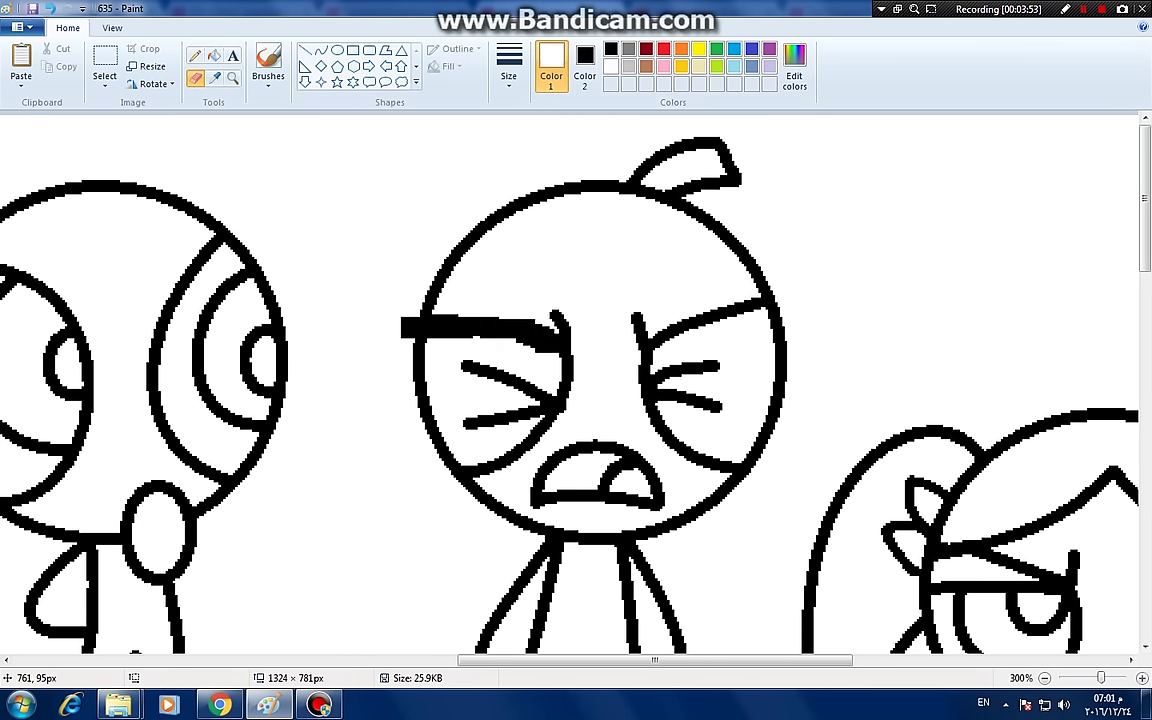
key(ctrl+z)
click(585, 66)
click(610, 66)
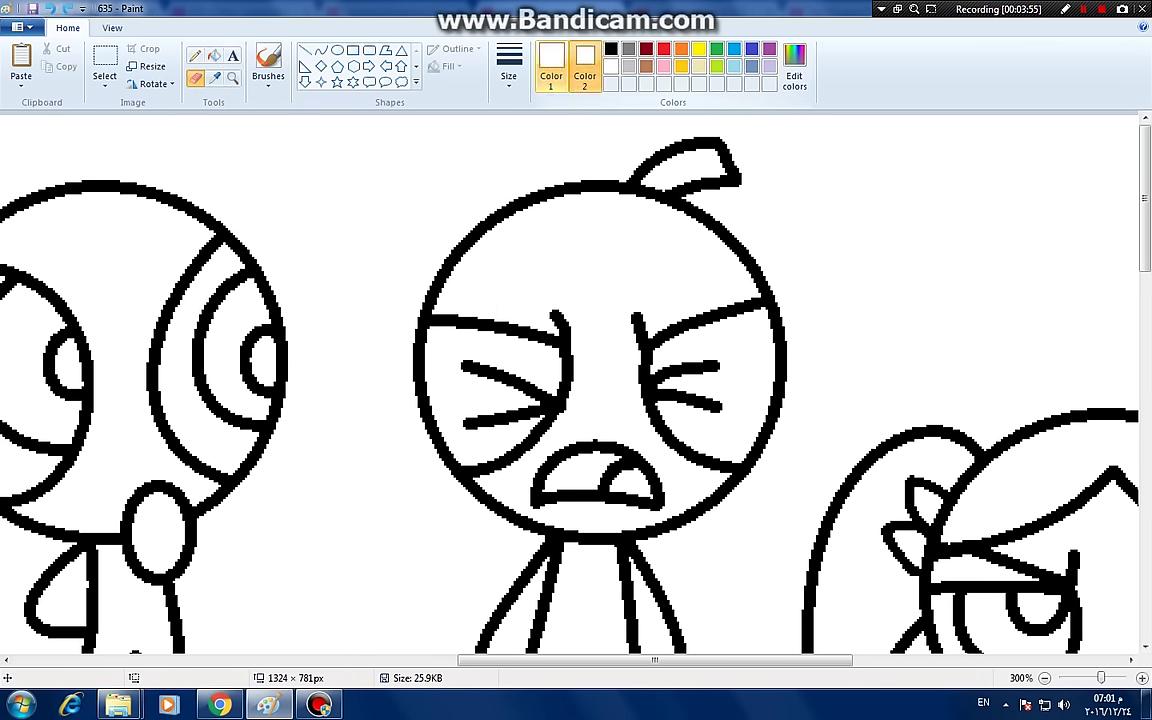
- Draw a cream curved hairline across the shut-eyed character's head, rising to a sharp peak in the middle of the forehead
click(551, 66)
click(610, 49)
click(321, 50)
click(699, 66)
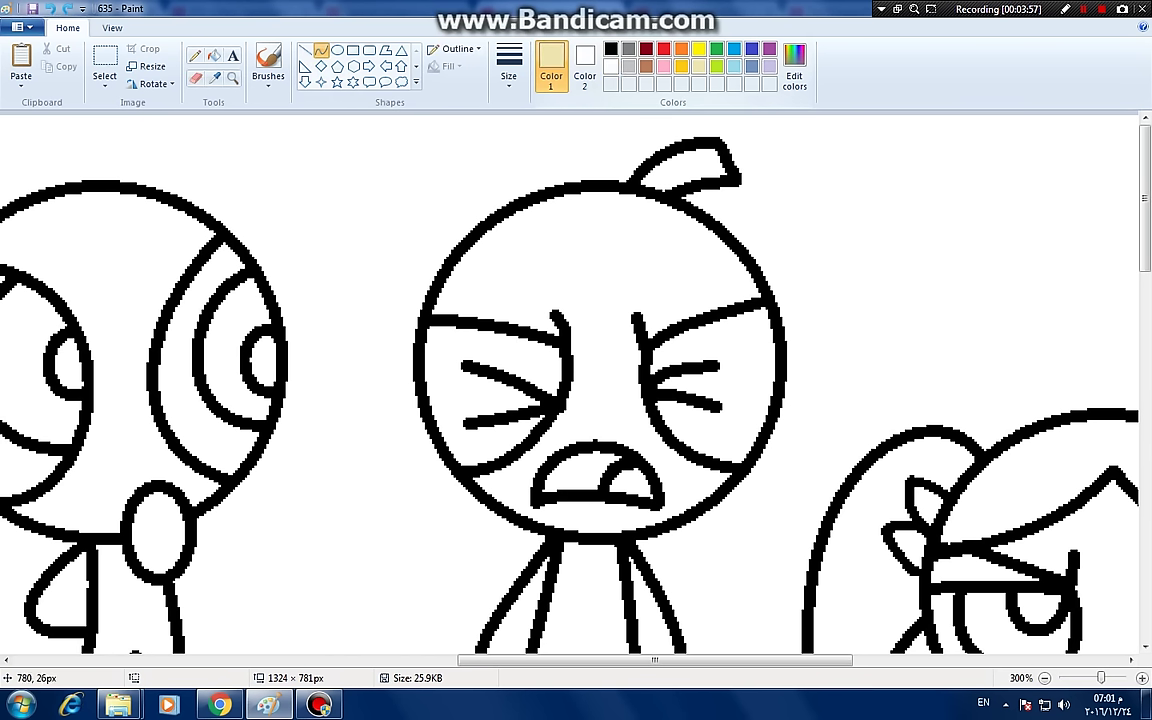
drag(414, 336, 506, 322)
click(50, 8)
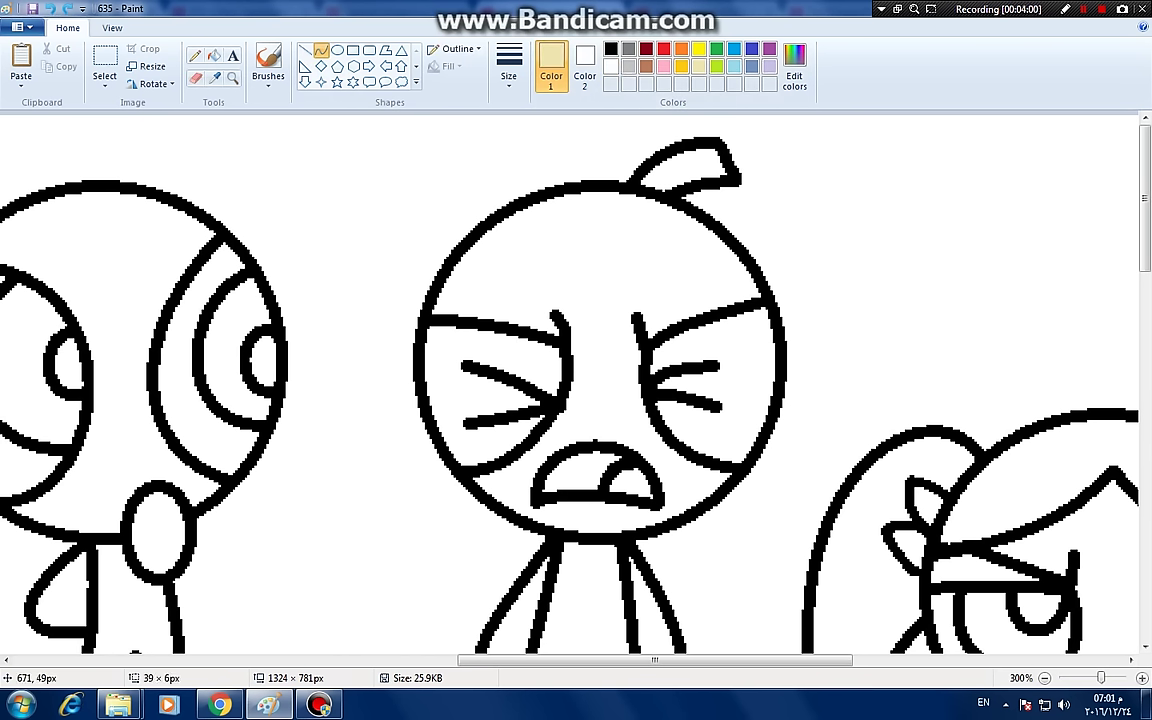
drag(416, 311, 584, 305)
mouse_move(500, 300)
mouse_down()
mouse_move(505, 283)
mouse_move(609, 249)
mouse_move(616, 215)
mouse_move(655, 312)
mouse_move(770, 298)
mouse_up()
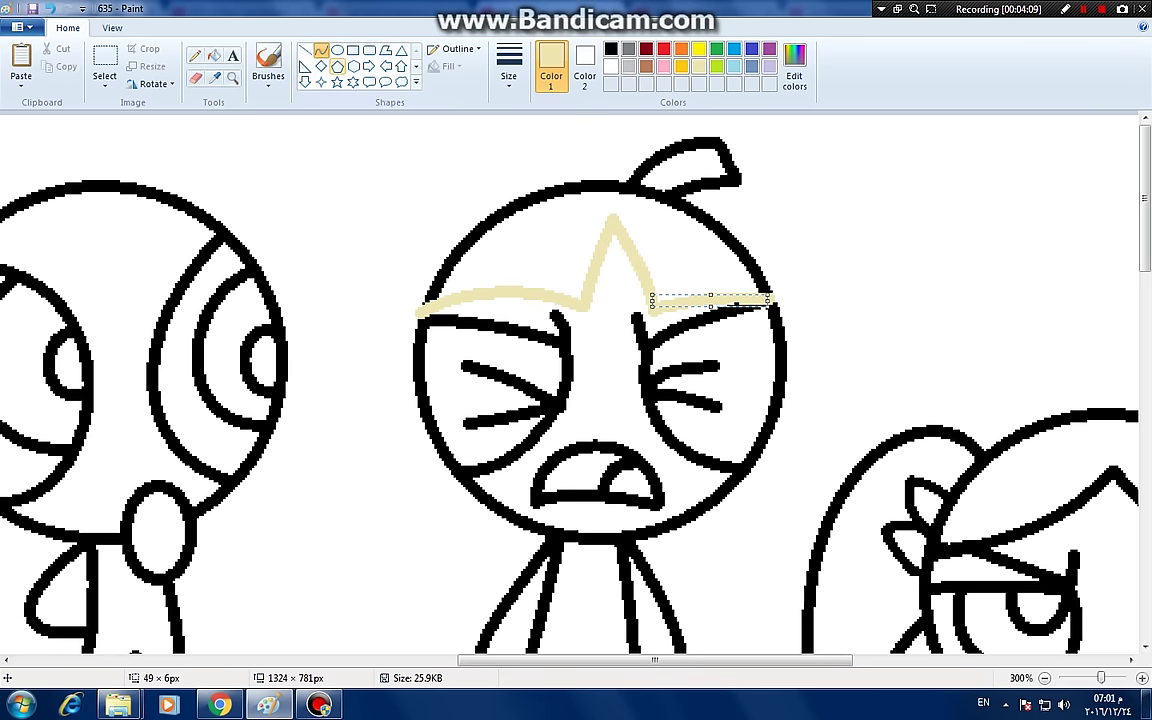
- Fill the shut-eyed character's cream hairline with black
click(214, 56)
click(611, 49)
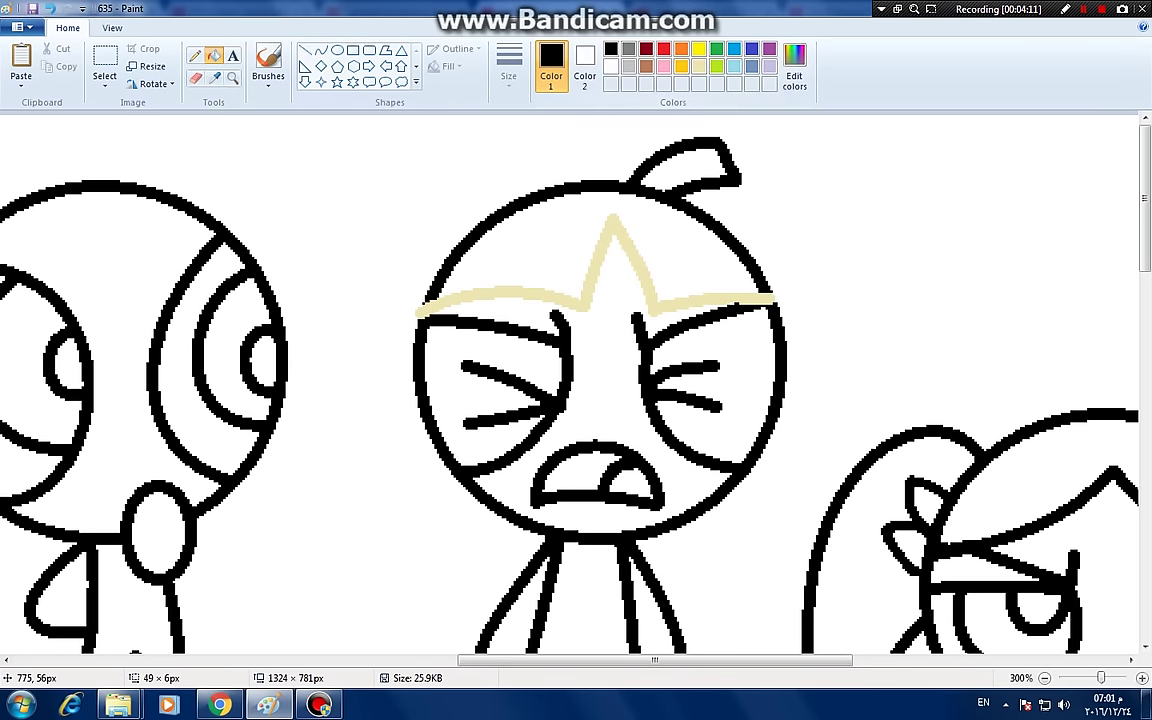
click(740, 298)
- Draw black cuff lines across both arms and a waistline above the legs of the shut-eyed character with the Pencil
click(194, 55)
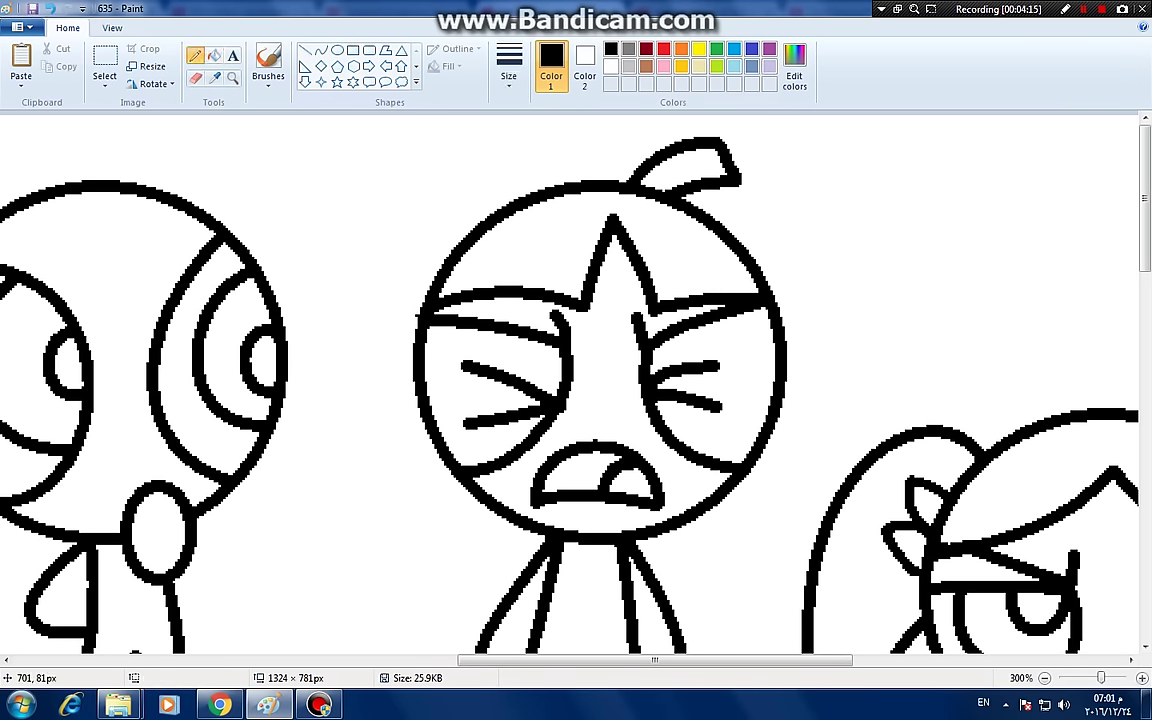
scroll(576, 380, down, 3)
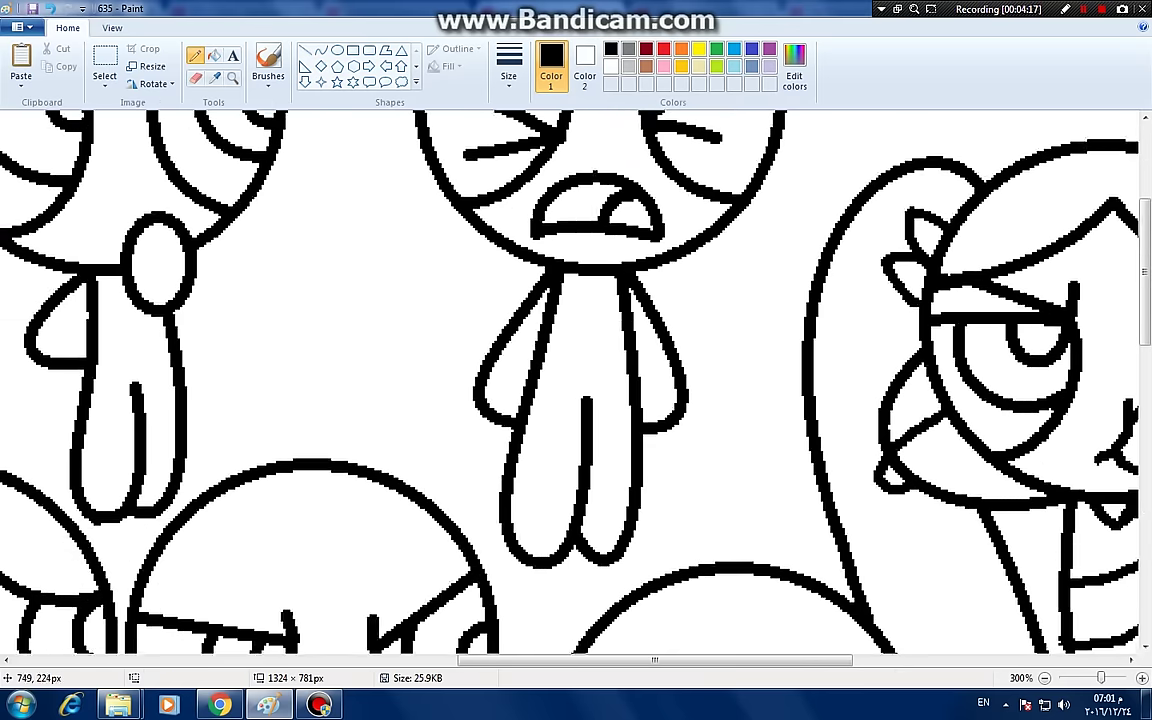
drag(520, 398, 499, 411)
key(ctrl+z)
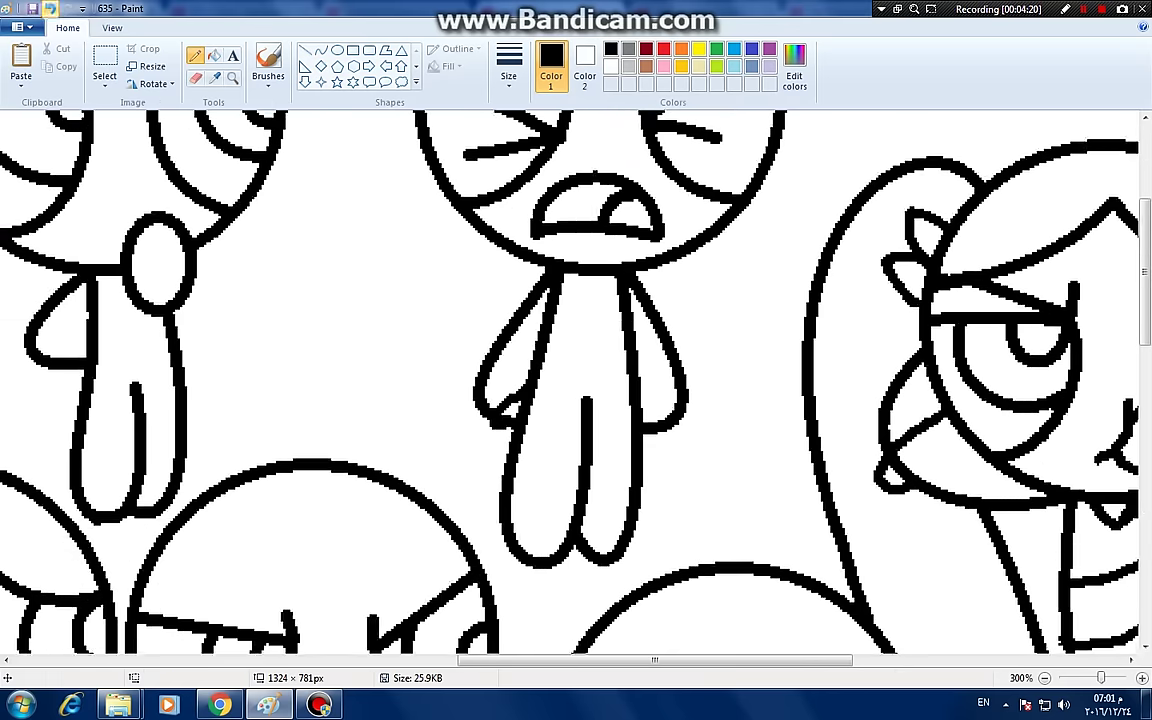
drag(497, 358, 521, 363)
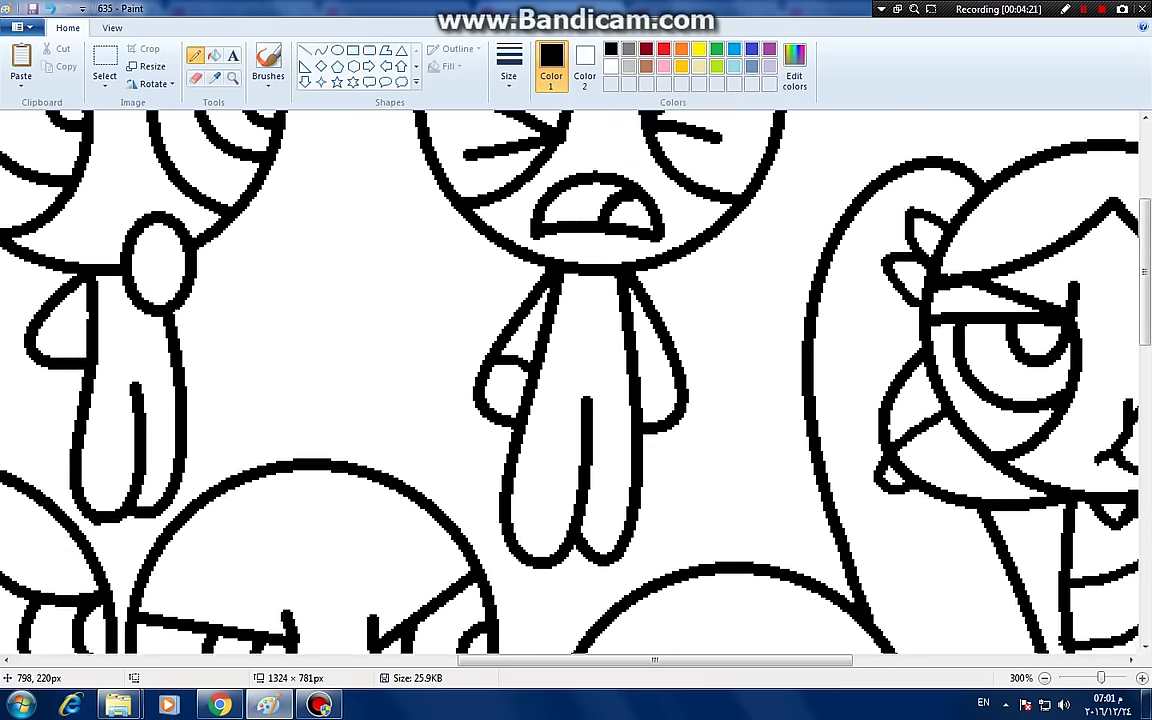
mouse_move(641, 379)
mouse_down()
mouse_move(657, 371)
mouse_move(534, 392)
mouse_up()
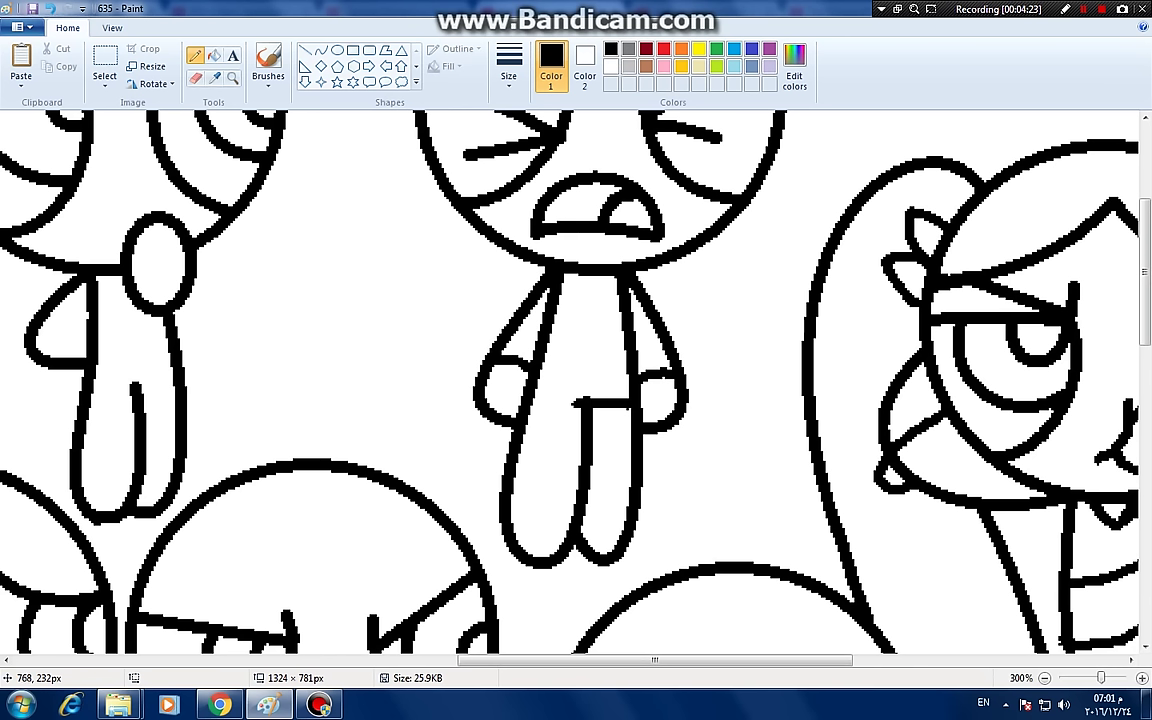
- Draw two stripes across the shut-eyed character's torso, a shoe line across both legs and a small arched detail above each shoe
drag(557, 309, 625, 311)
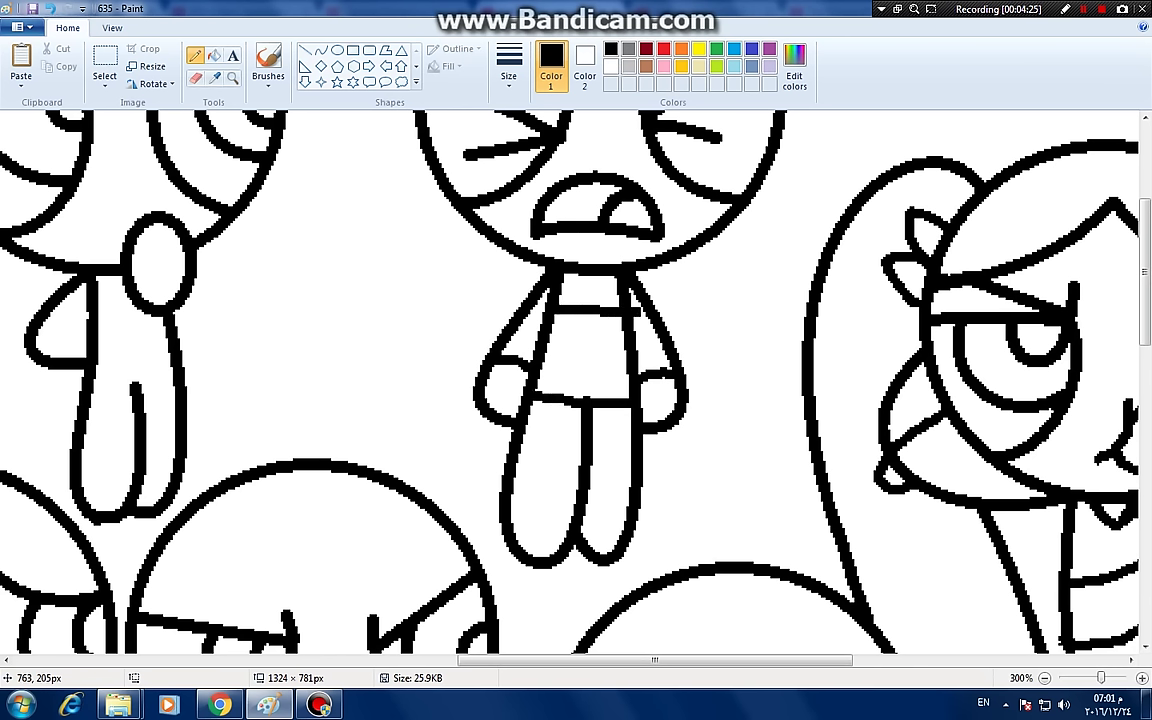
drag(546, 352, 628, 354)
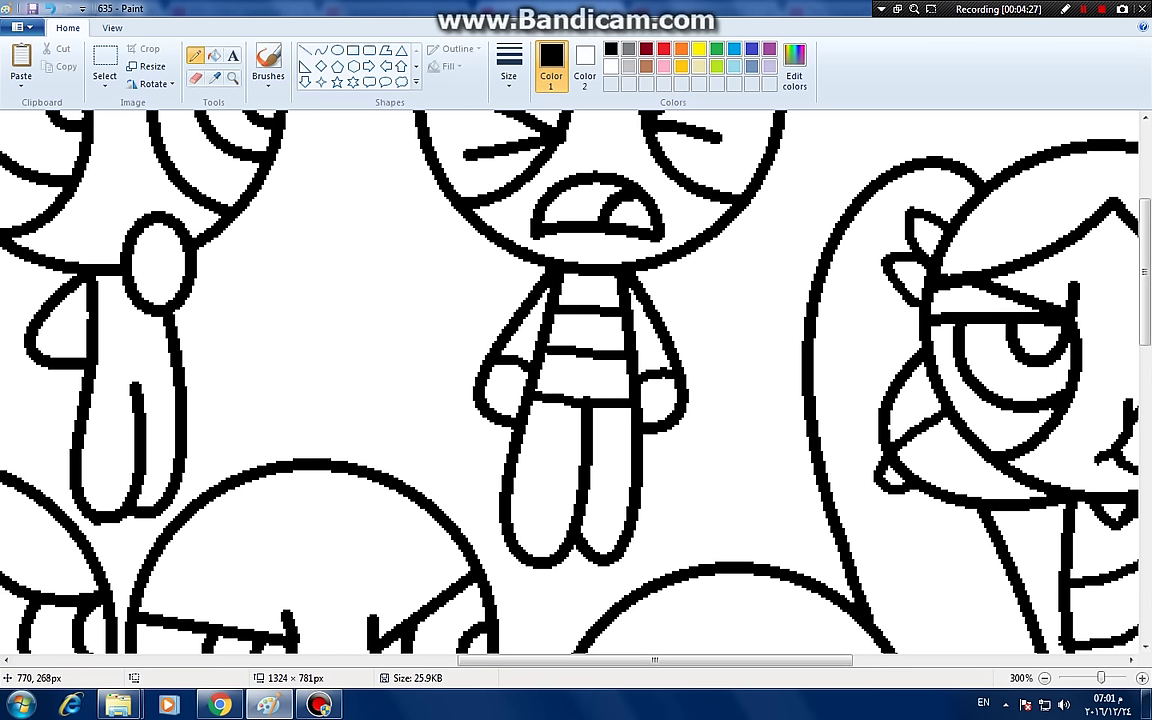
mouse_move(505, 481)
mouse_down()
mouse_move(632, 478)
mouse_move(616, 459)
mouse_move(628, 468)
mouse_up()
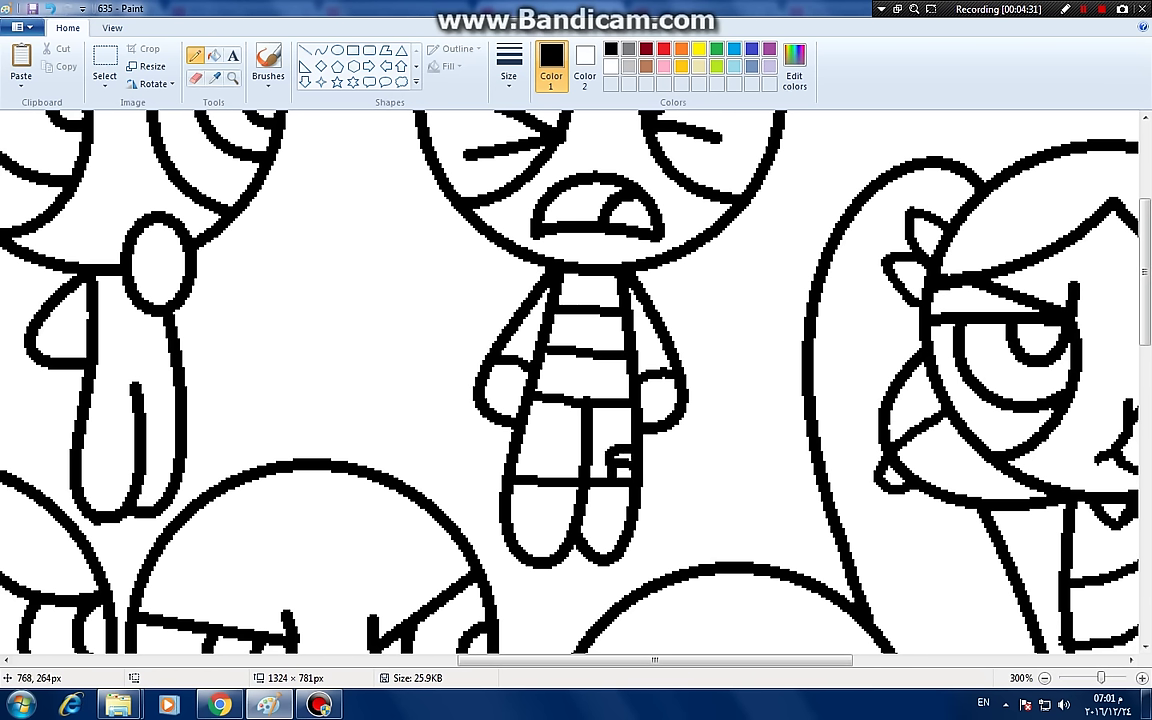
drag(572, 442, 563, 470)
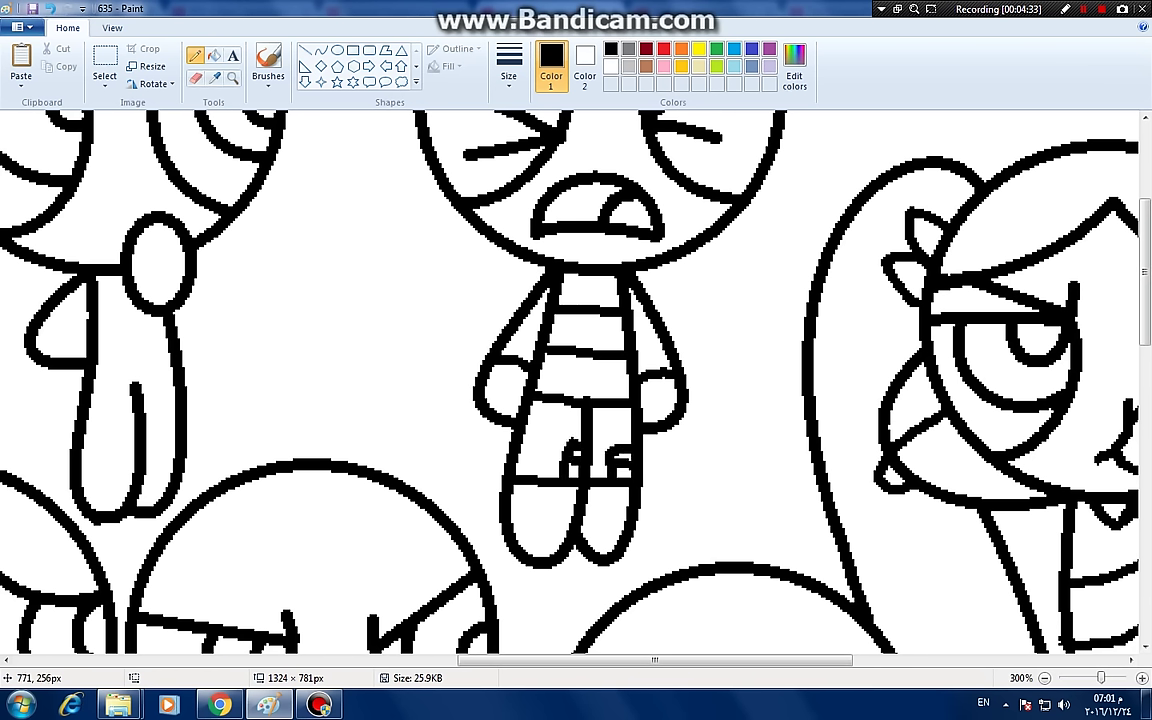
- Draw a hair tie on top of the neighbouring wide-eyed character's head and a long ponytail with a jagged tip ending at the chin
scroll(576, 455, up, 2)
drag(636, 660, 453, 660)
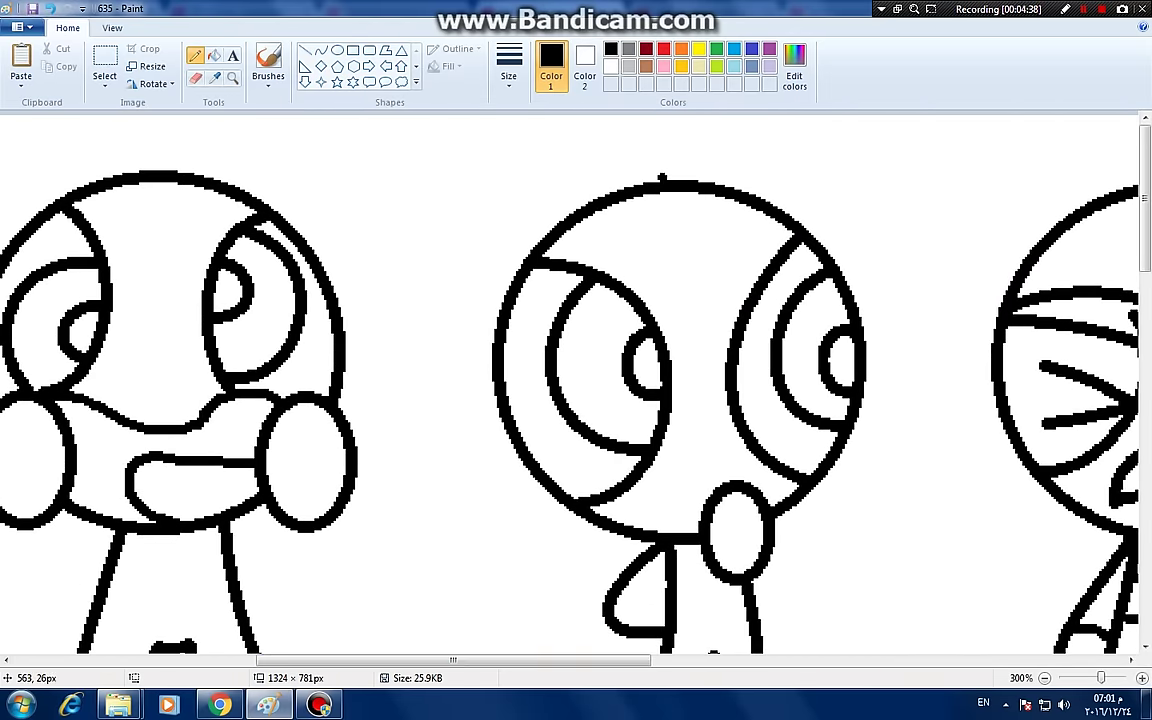
mouse_move(661, 178)
mouse_down()
mouse_move(636, 149)
mouse_move(581, 157)
mouse_move(588, 200)
mouse_up()
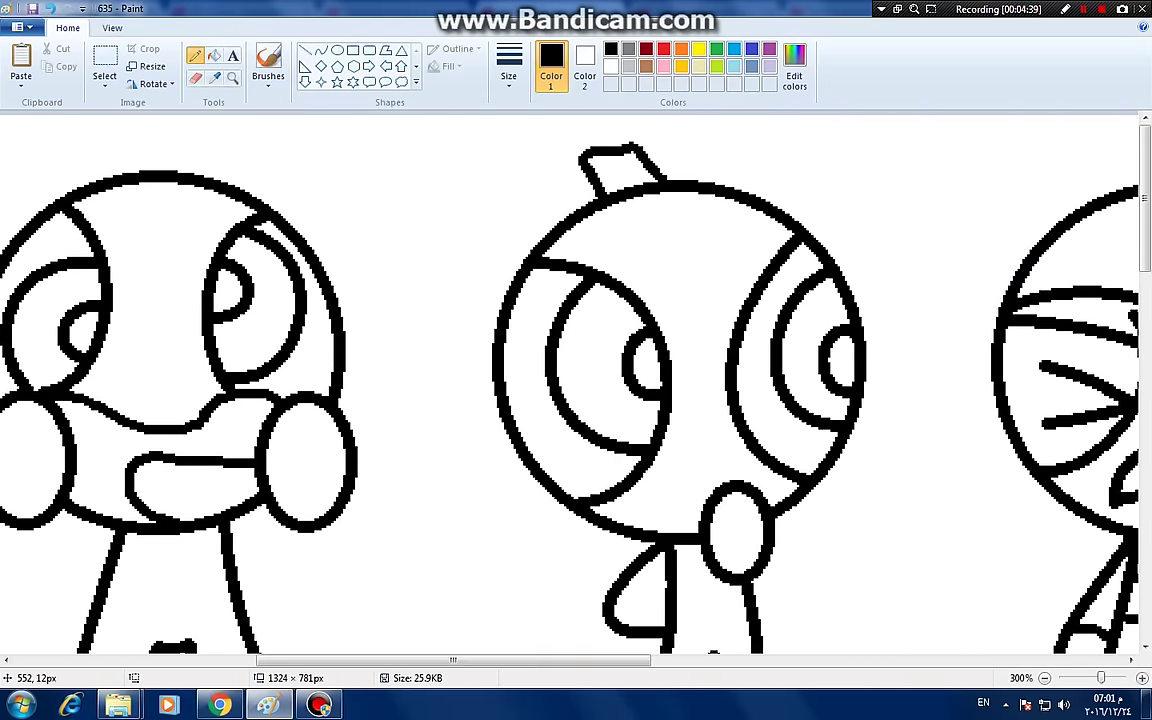
mouse_move(636, 146)
mouse_down()
mouse_move(590, 116)
mouse_move(409, 234)
mouse_move(440, 493)
mouse_move(420, 505)
mouse_move(478, 497)
mouse_move(498, 535)
mouse_move(485, 558)
mouse_move(570, 522)
mouse_up()
scroll(600, 380, down, 3)
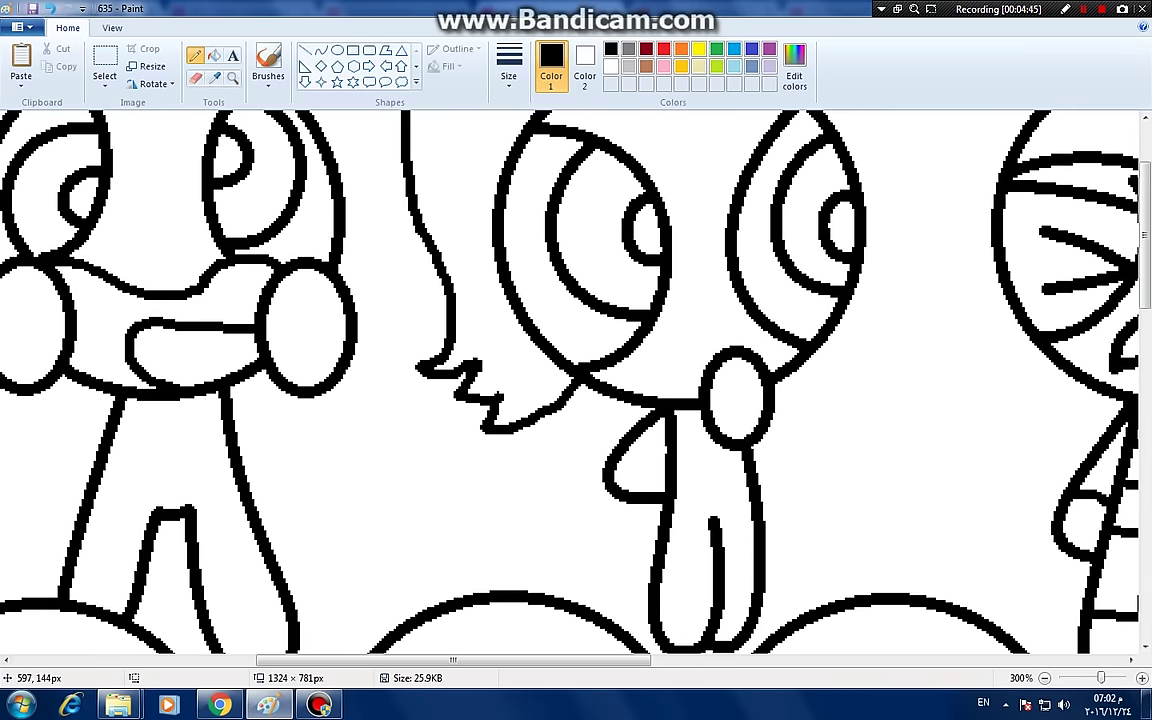
- Draw an orange fringe line across the ponytailed character's forehead and eyes, with a zigzag in the middle
scroll(576, 380, up, 3)
click(681, 48)
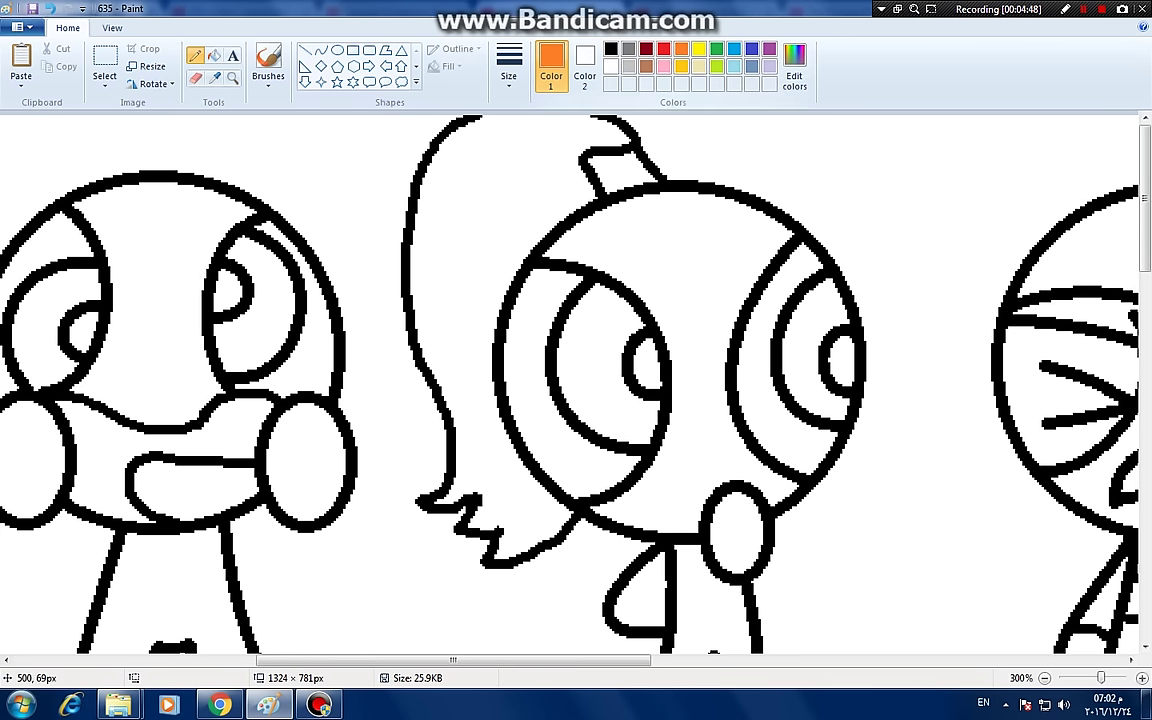
mouse_move(492, 332)
mouse_down()
mouse_move(572, 339)
mouse_move(670, 278)
mouse_move(675, 256)
mouse_move(688, 312)
mouse_move(703, 263)
mouse_move(718, 282)
mouse_move(722, 240)
mouse_move(754, 312)
mouse_move(835, 293)
mouse_up()
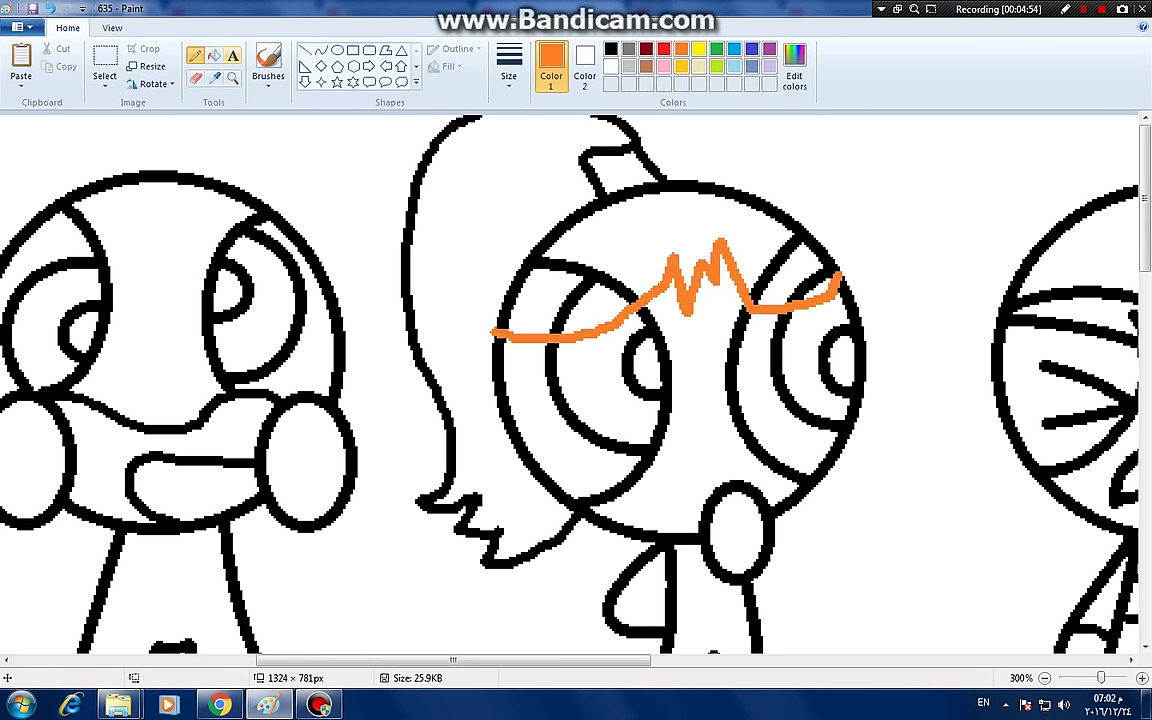
- Remove the black eye outlines above the orange fringe by erasing their joints with the head and filling the remainders with white
click(214, 56)
click(610, 48)
click(195, 78)
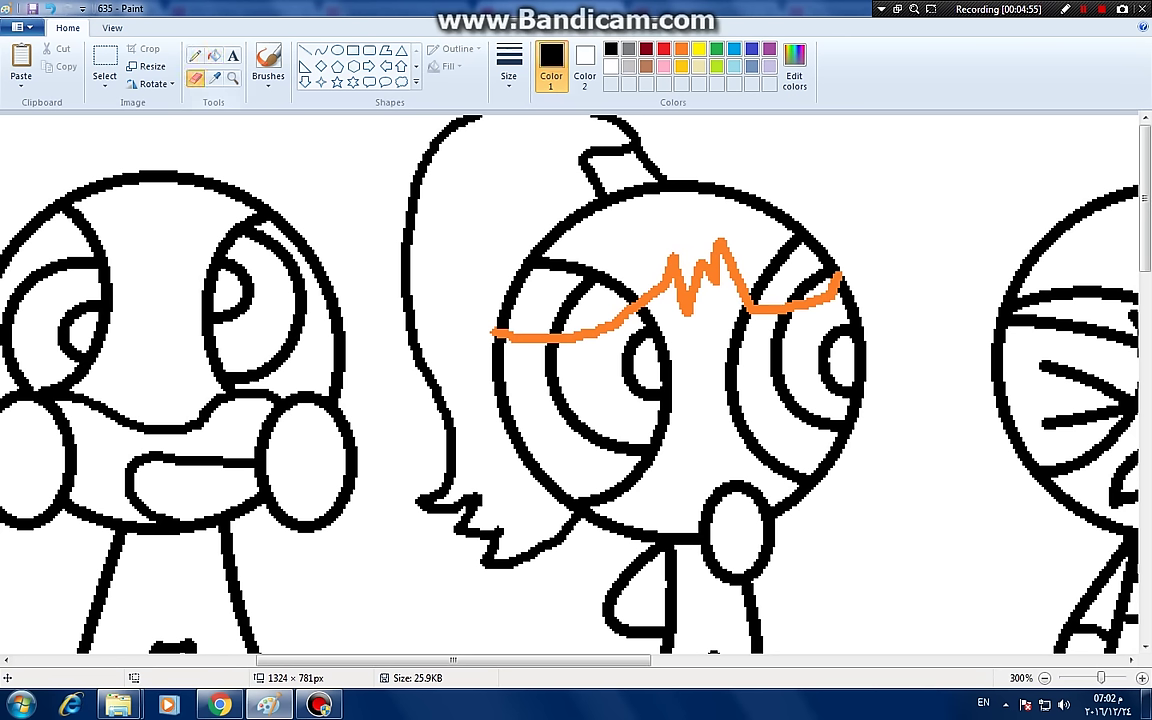
drag(563, 266, 542, 270)
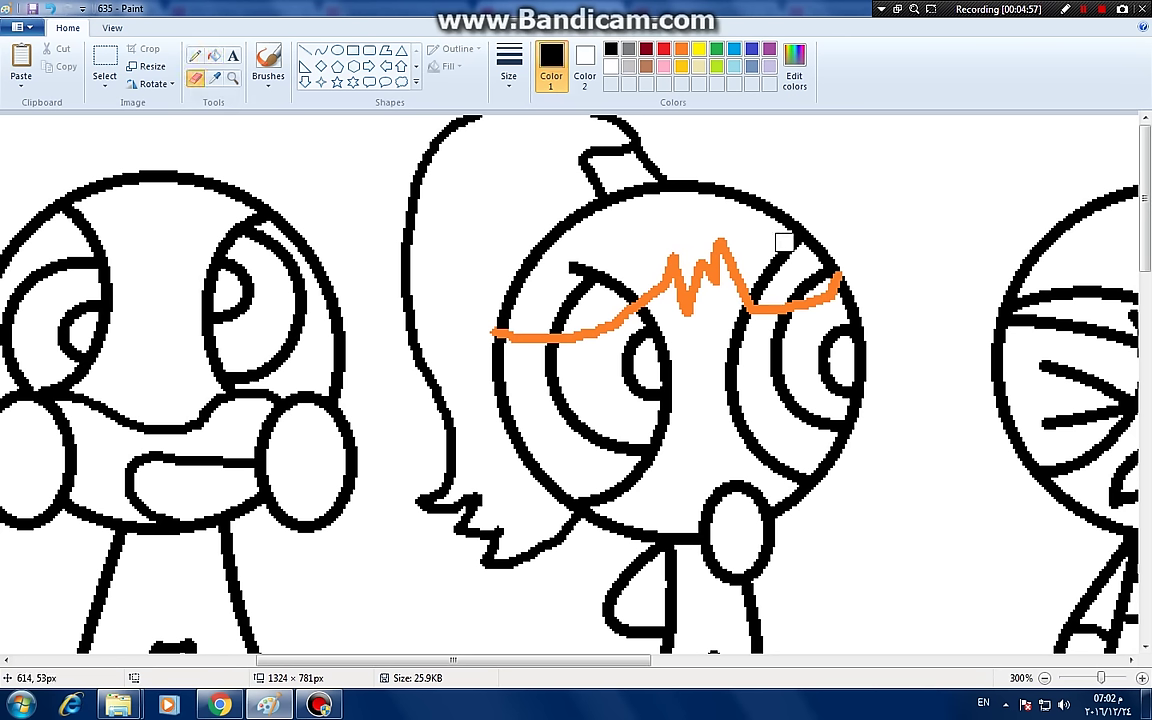
click(213, 55)
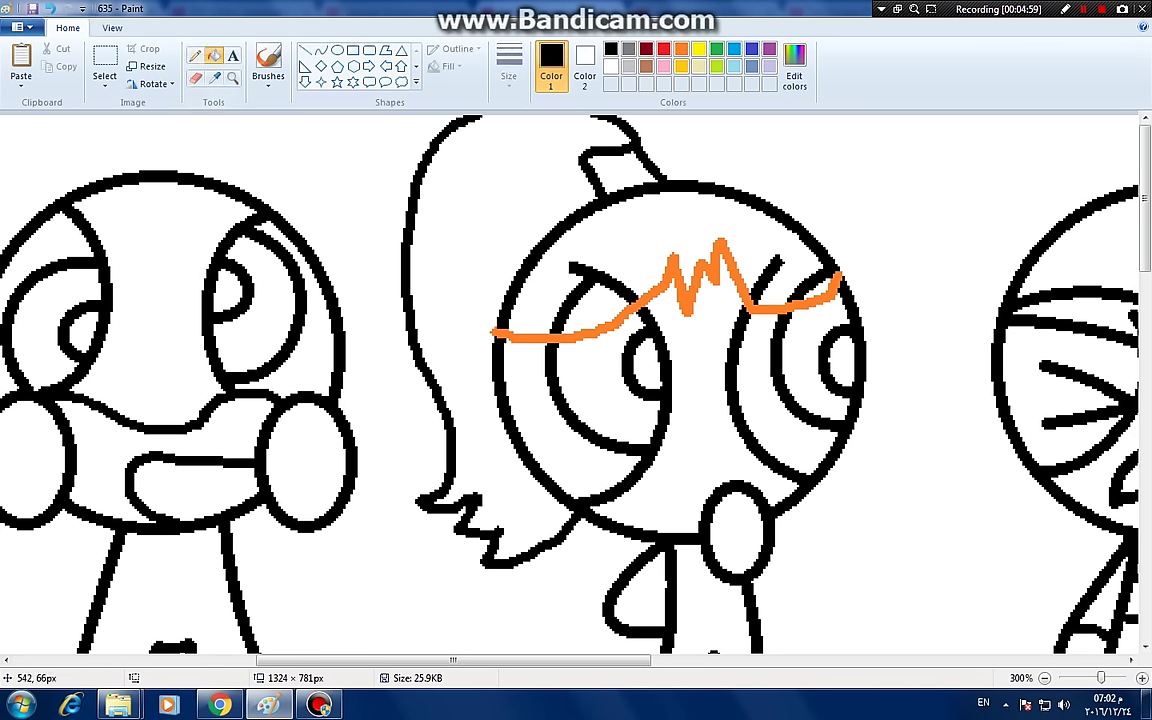
right_click(590, 280)
right_click(770, 273)
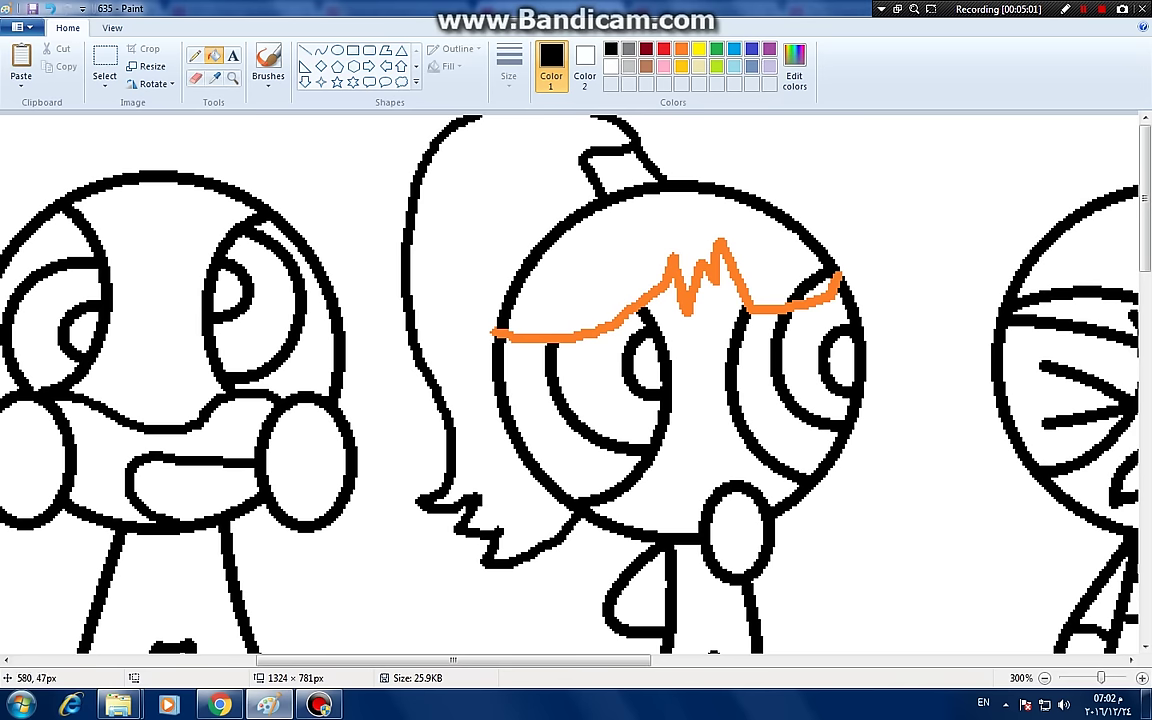
click(195, 55)
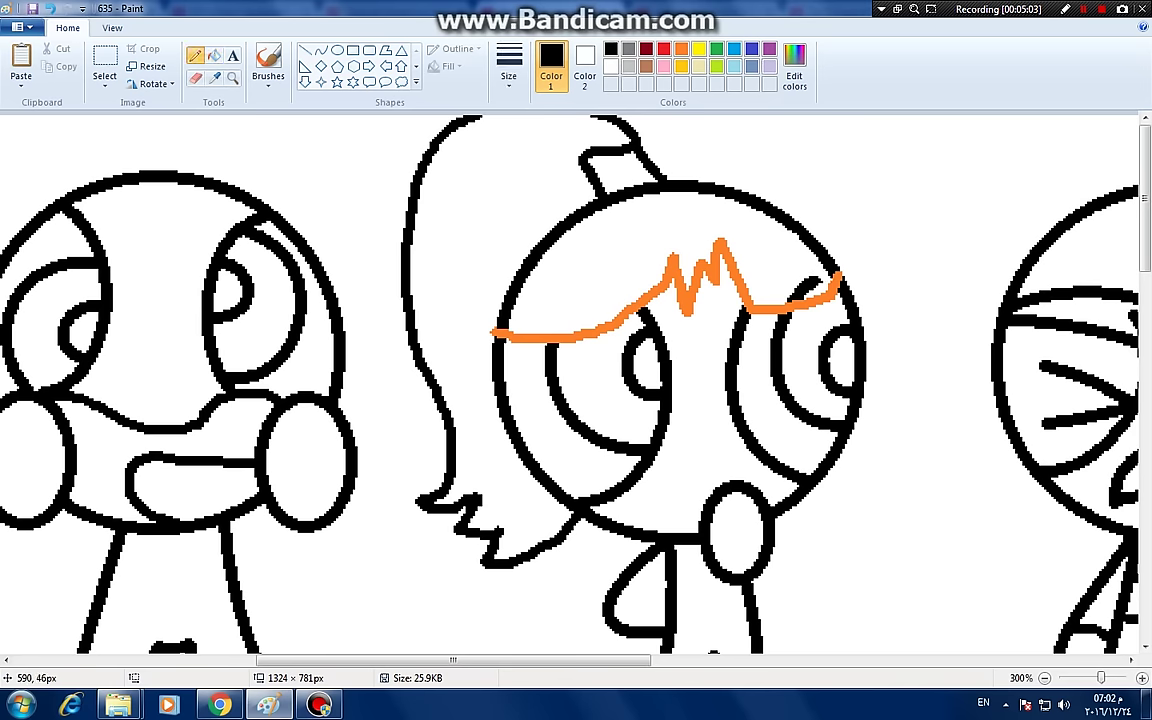
click(213, 55)
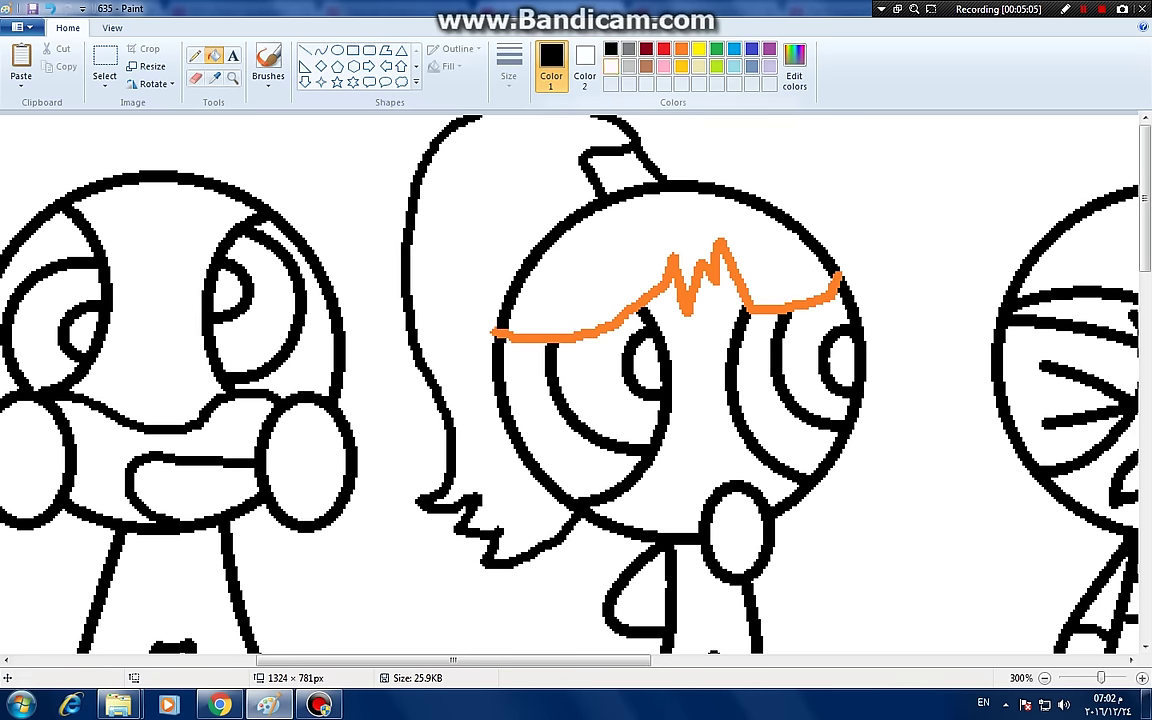
- Fill the orange fringe with black and clean up its stub sticking out past the head outline
click(719, 247)
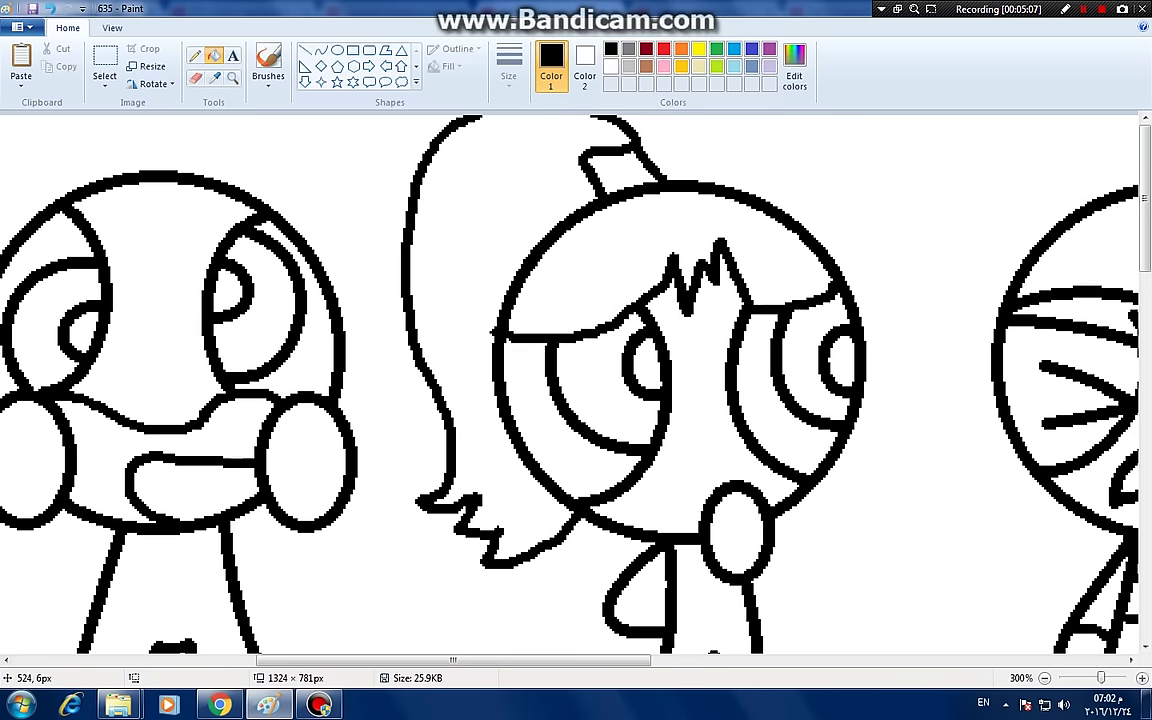
click(195, 55)
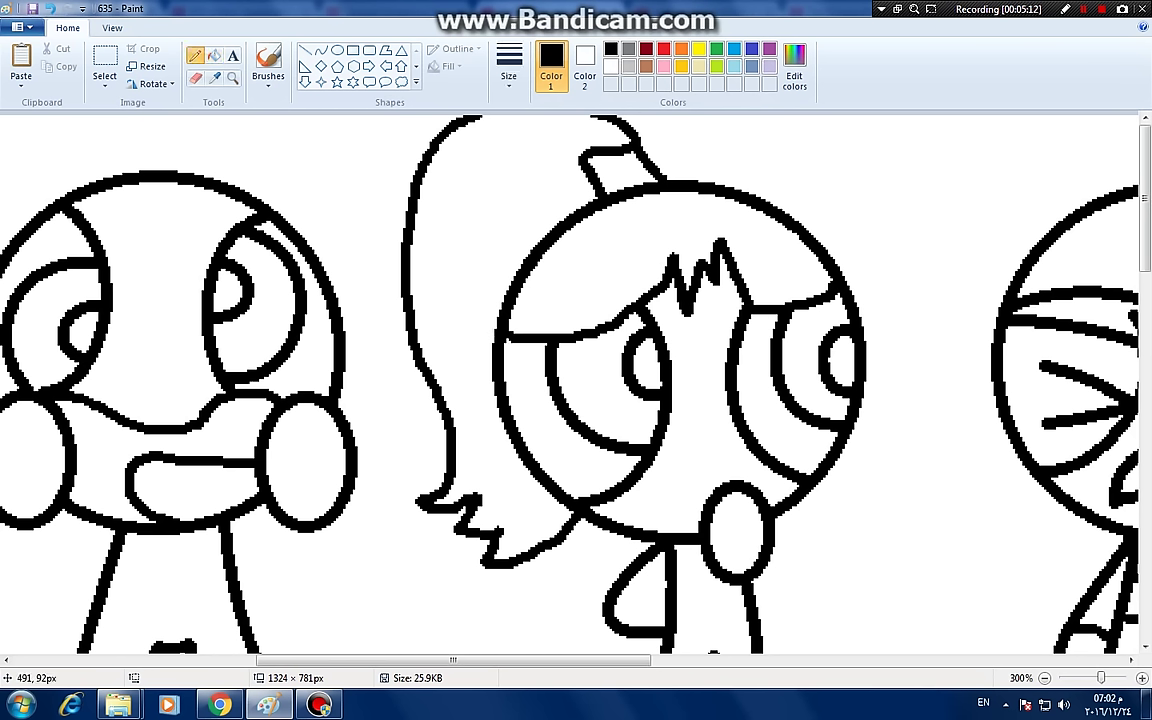
- Draw the ponytailed character's waistline, torso stripes, shoe line across both legs and small curved shoe details in black
scroll(570, 380, down, 5)
drag(672, 377, 754, 387)
mouse_move(655, 455)
mouse_down()
mouse_move(752, 455)
mouse_move(740, 495)
mouse_up()
mouse_move(692, 462)
mouse_down()
mouse_move(686, 482)
mouse_move(698, 492)
mouse_up()
drag(676, 312, 745, 312)
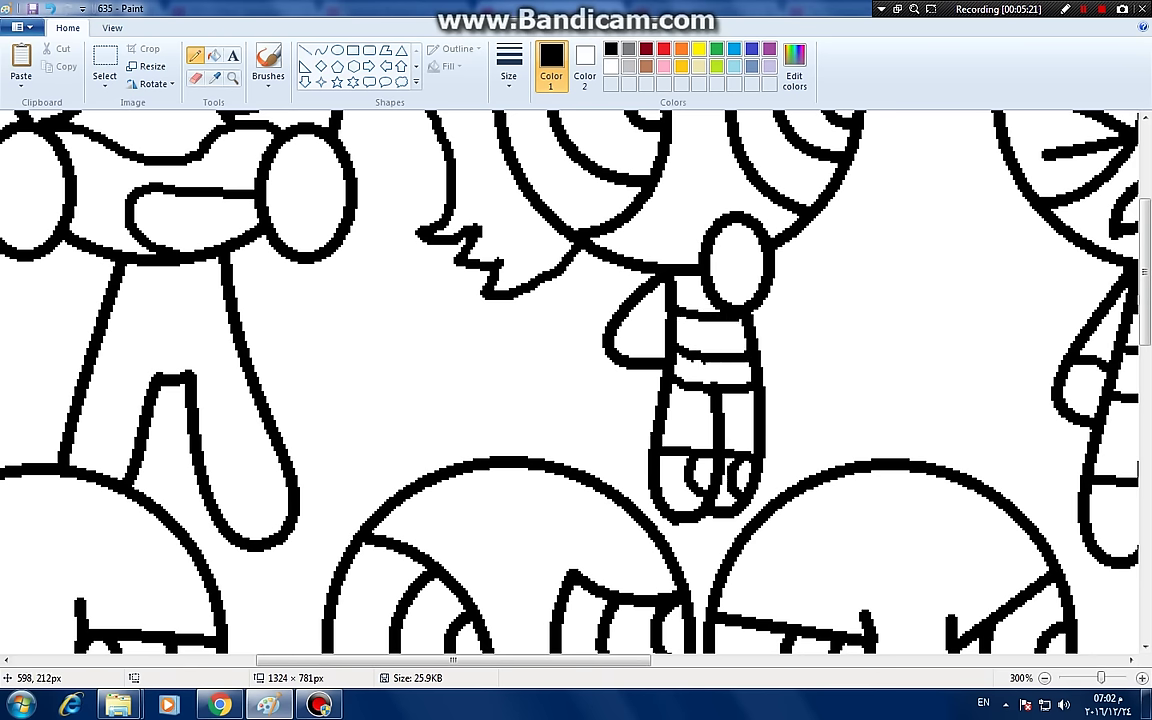
- Draw a light blue cap edge across the open-mouthed character's forehead with a small arch above it, and detach the eye outlines from the head
scroll(612, 318, up, 3)
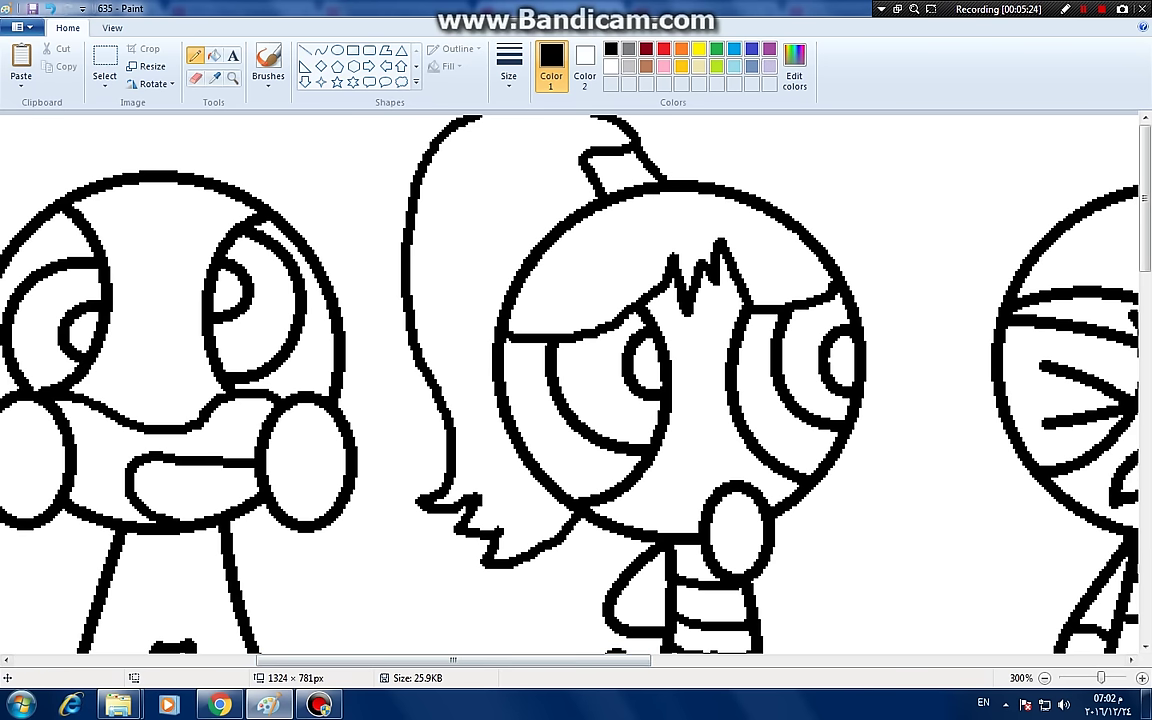
drag(617, 659, 520, 659)
click(50, 8)
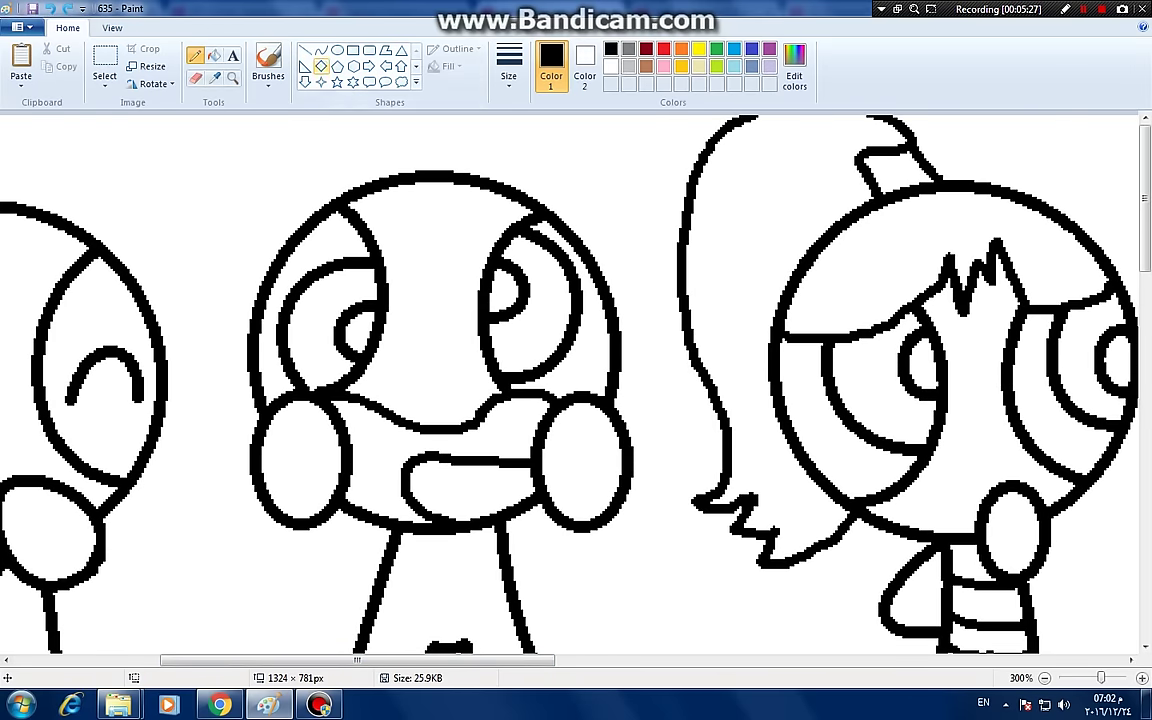
click(734, 66)
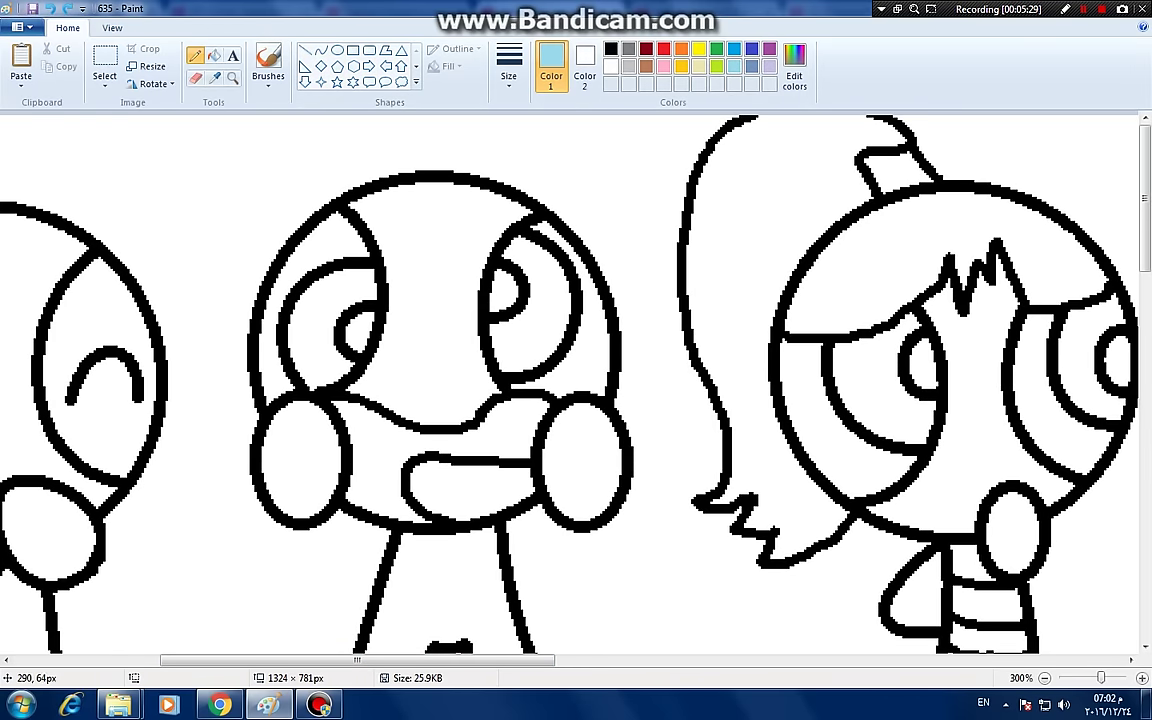
mouse_move(272, 262)
mouse_down()
mouse_move(527, 262)
mouse_move(603, 276)
mouse_up()
mouse_move(417, 246)
mouse_down()
mouse_move(456, 236)
mouse_move(427, 214)
mouse_move(417, 246)
mouse_up()
drag(339, 213, 351, 209)
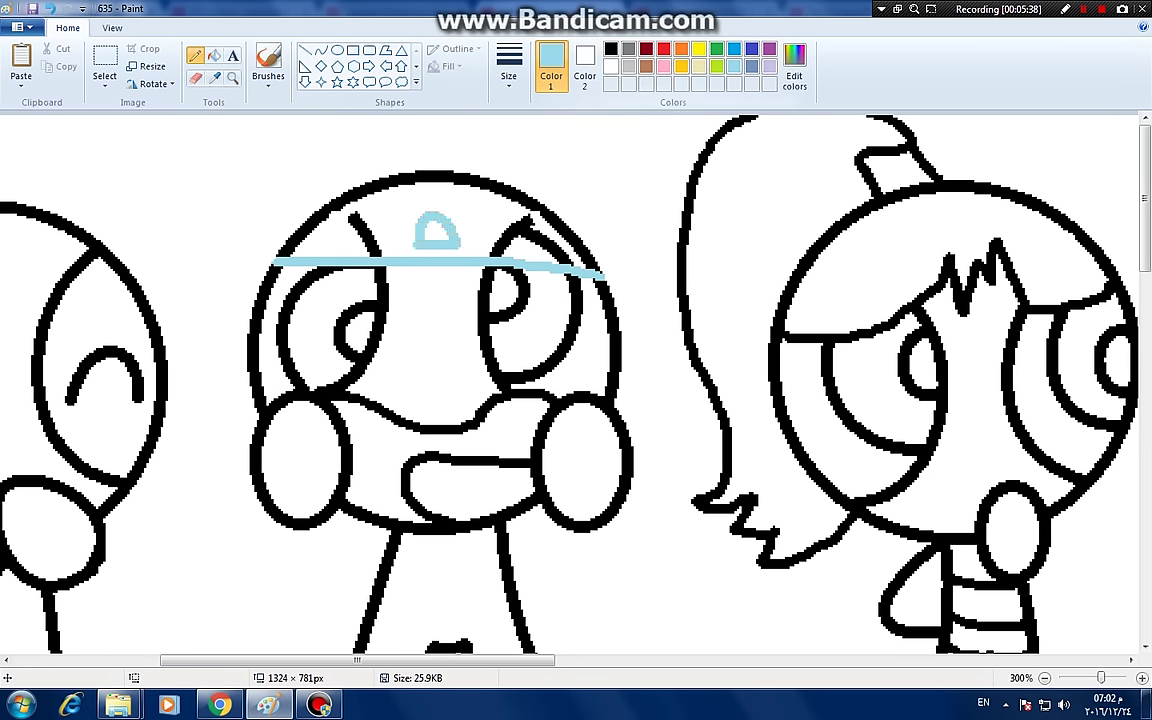
- Fill the eye outline remainders above the cap edge with white, and fill the cap edge and small arch with black
click(610, 48)
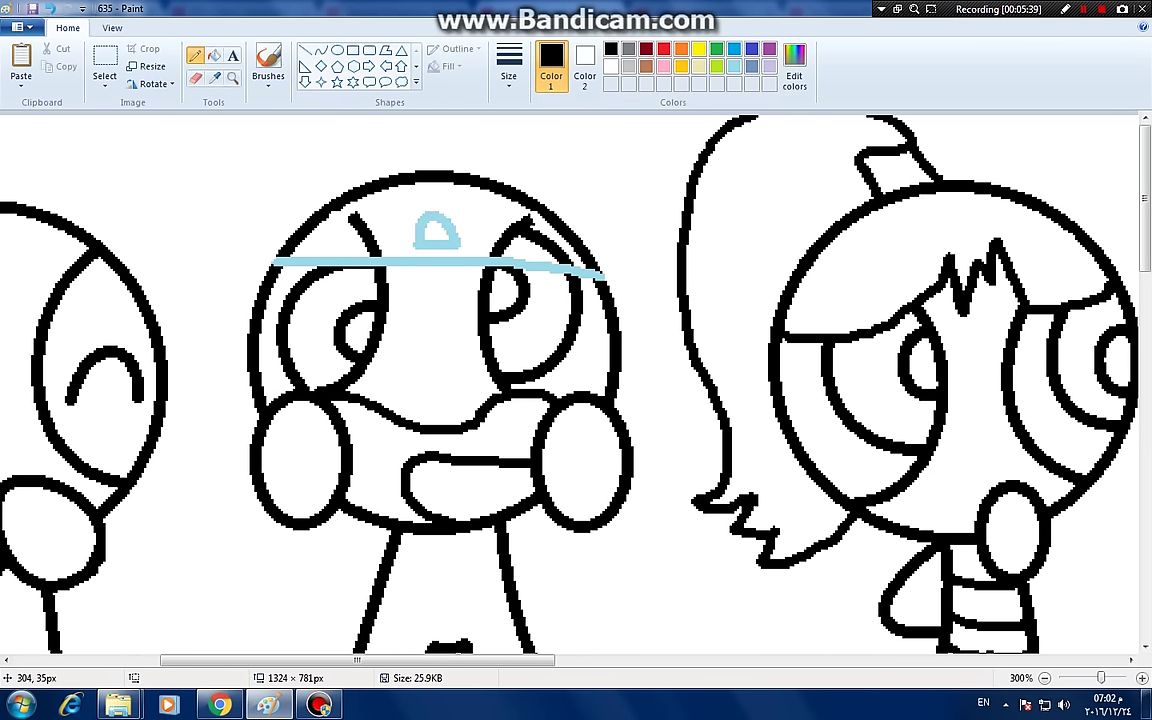
click(214, 55)
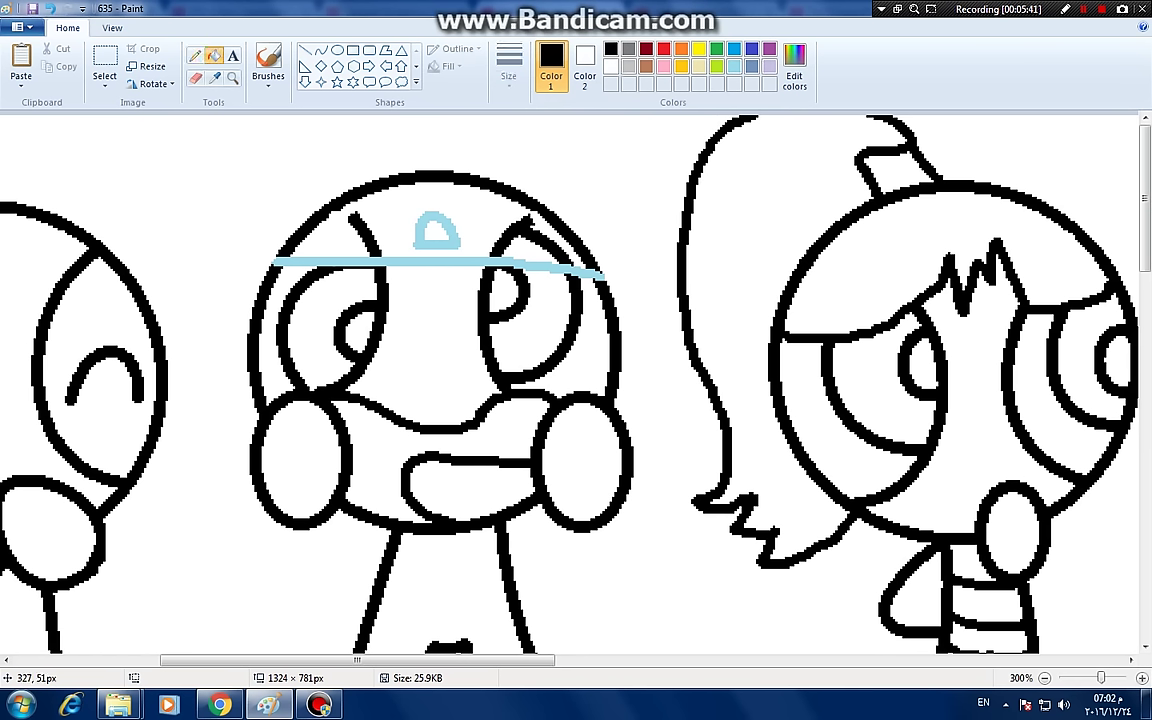
right_click(369, 237)
right_click(519, 227)
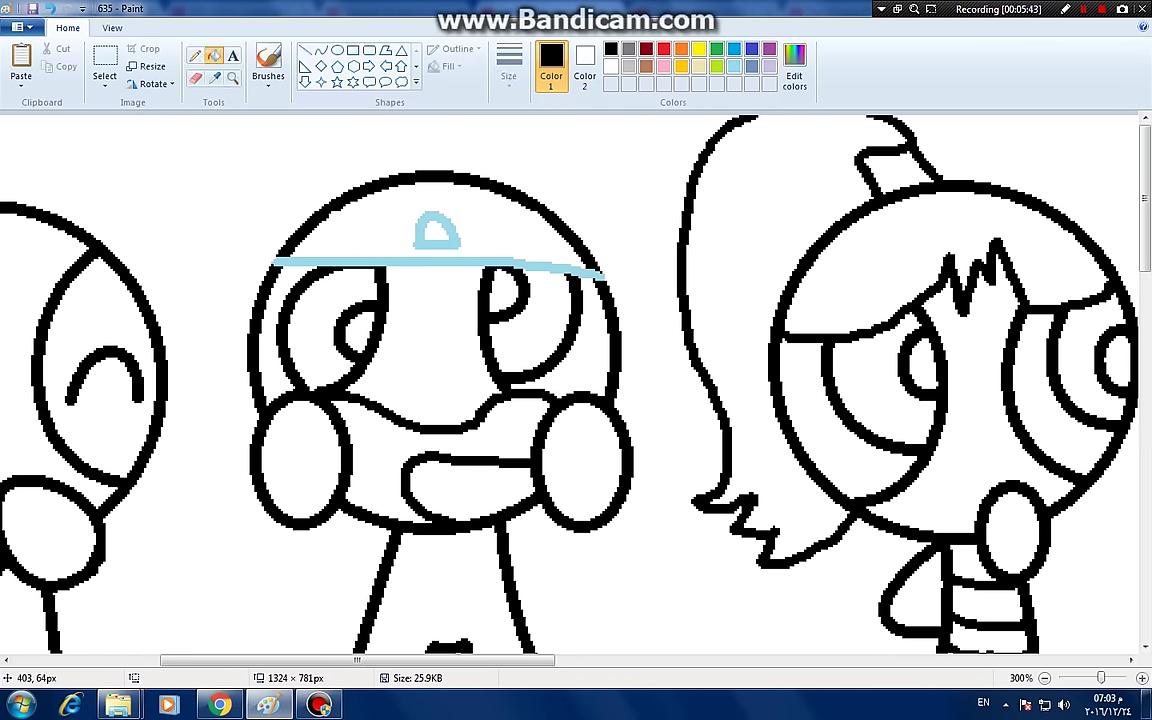
click(533, 263)
click(437, 234)
click(195, 55)
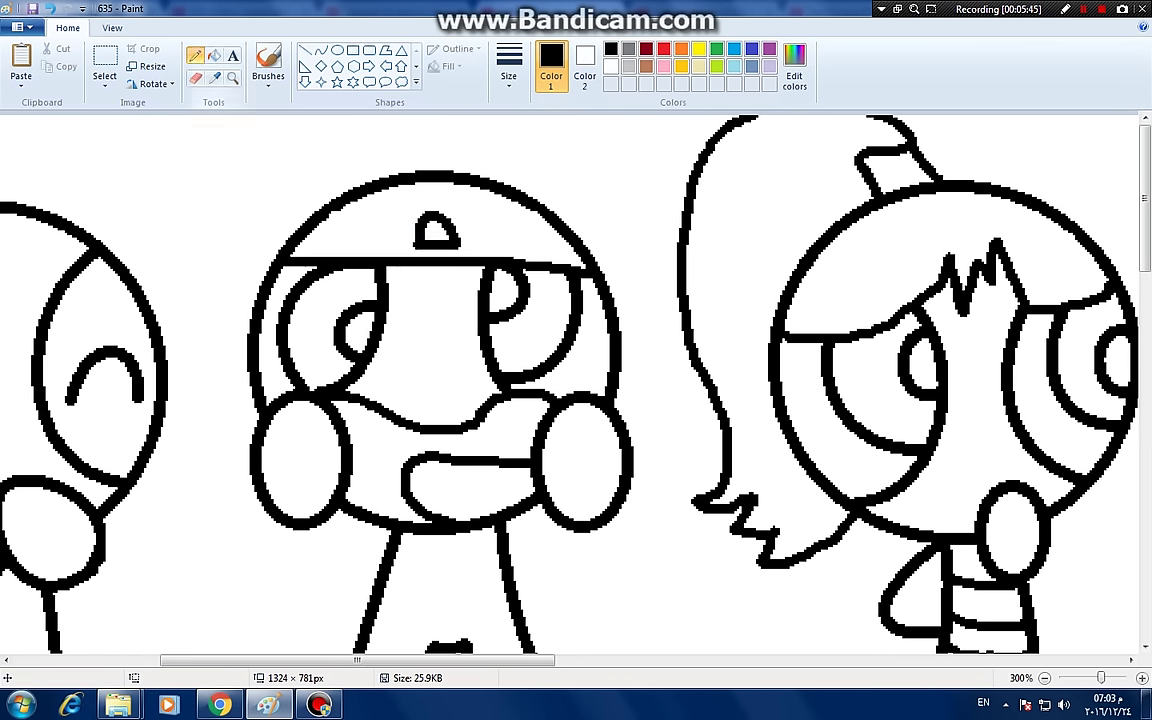
- Draw a light yellow cap bill outline extending from the side of the open-mouthed character's head over the neighbouring ponytail
mouse_move(583, 266)
mouse_down()
mouse_move(676, 372)
mouse_move(630, 425)
mouse_up()
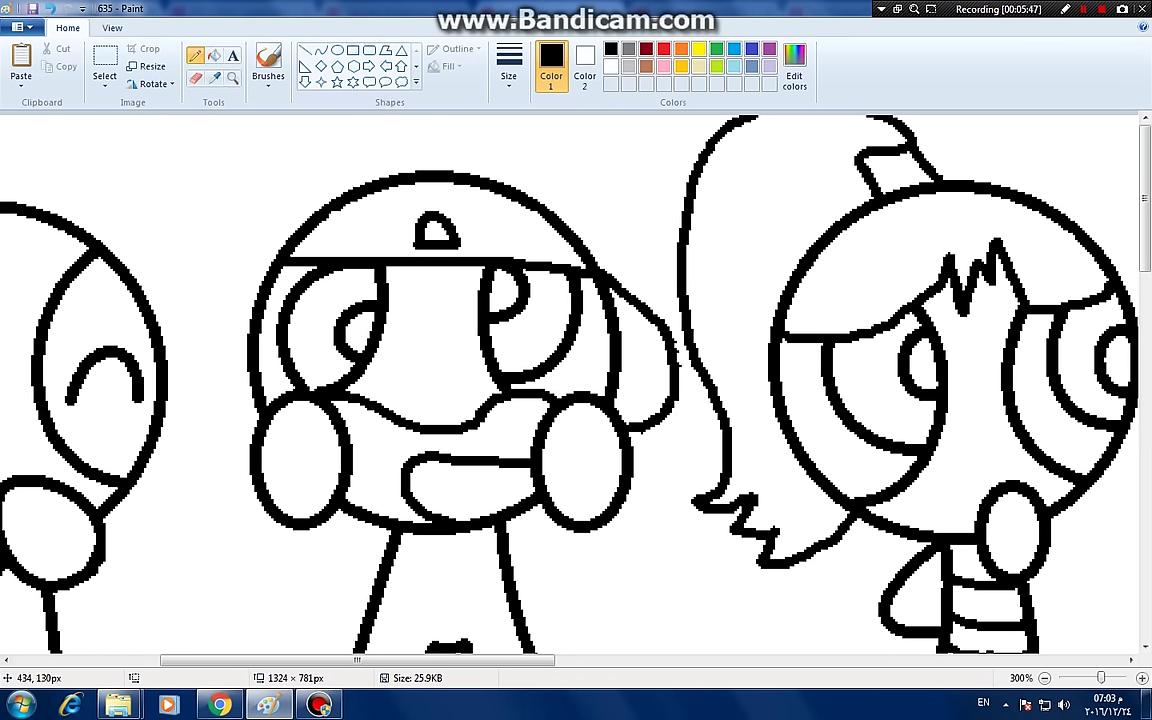
click(50, 8)
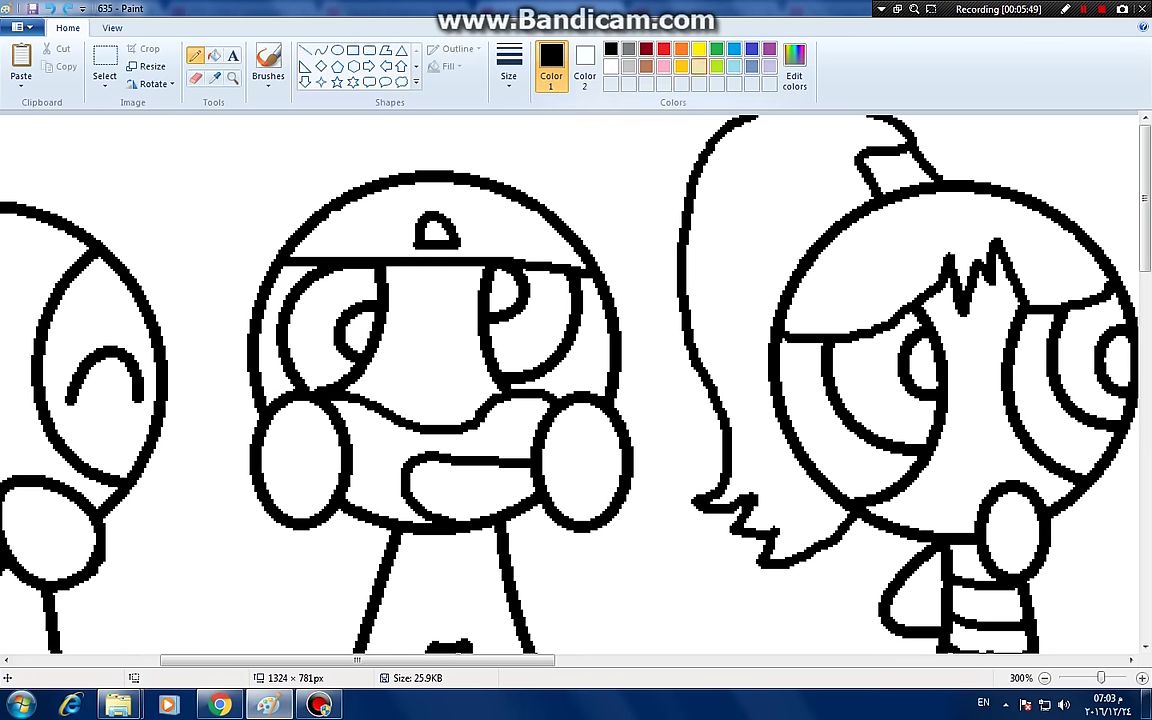
click(699, 66)
mouse_move(612, 401)
mouse_down()
mouse_move(681, 408)
mouse_move(740, 335)
mouse_move(635, 290)
mouse_move(567, 232)
mouse_move(728, 318)
mouse_move(740, 380)
mouse_move(615, 405)
mouse_up()
click(49, 8)
- Remove the ponytail line inside the cap bill by filling it with white, and fill the bill outline with black
click(214, 56)
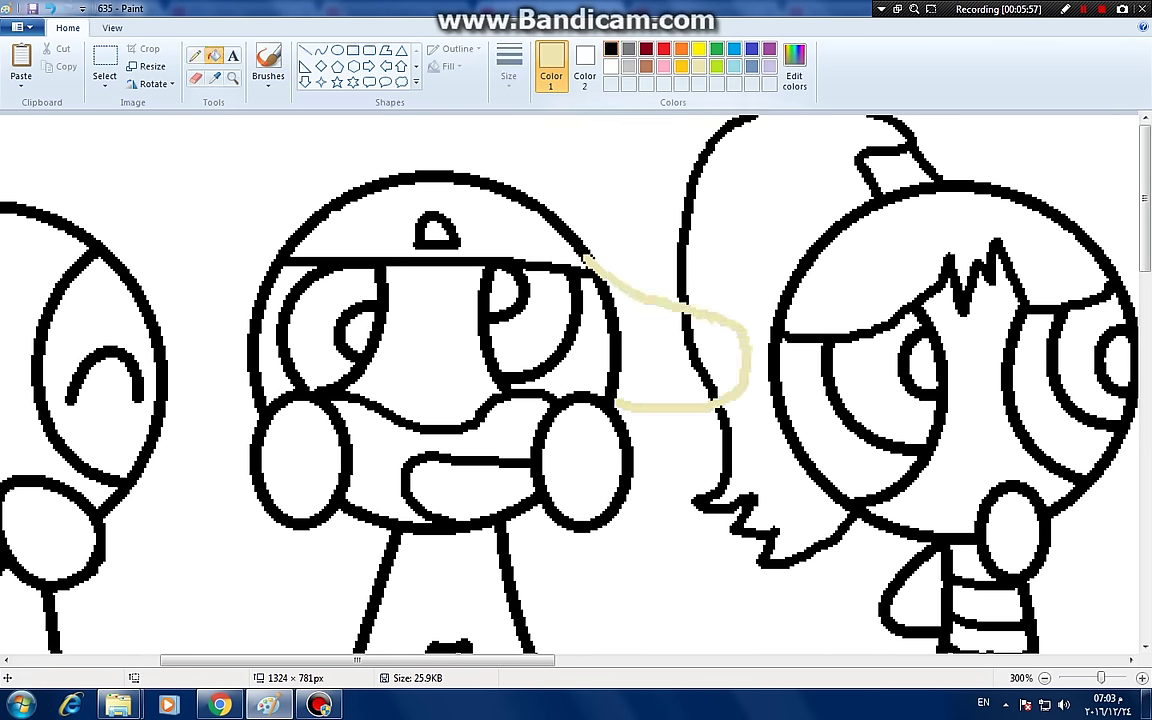
click(610, 48)
right_click(706, 384)
click(686, 308)
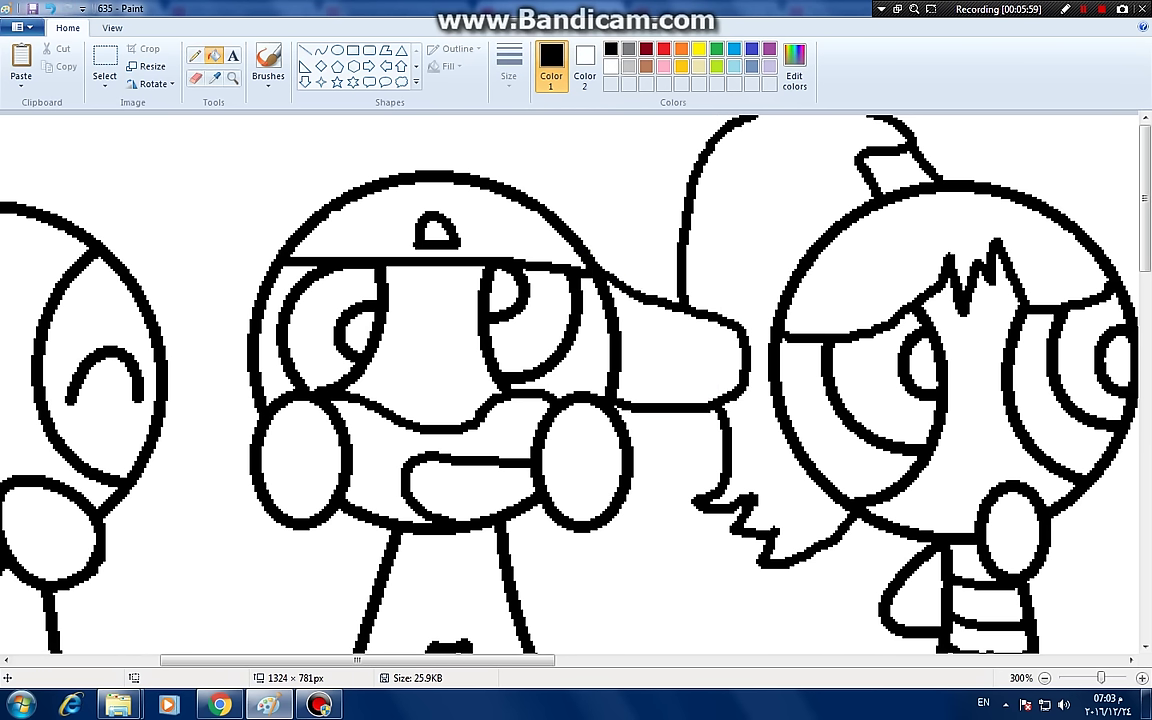
- Draw the capped character's waistline, two torso stripes, shoe lines and small boxy strap details on both legs in black
click(195, 56)
scroll(500, 385, down, 2)
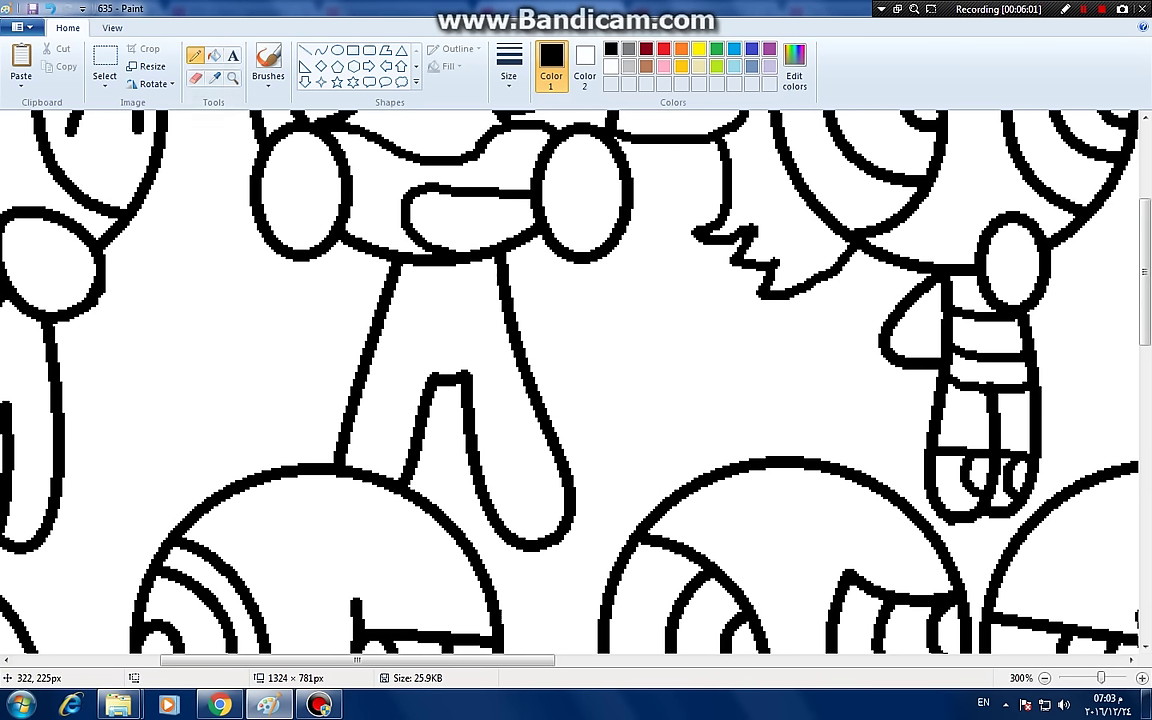
drag(444, 376, 372, 378)
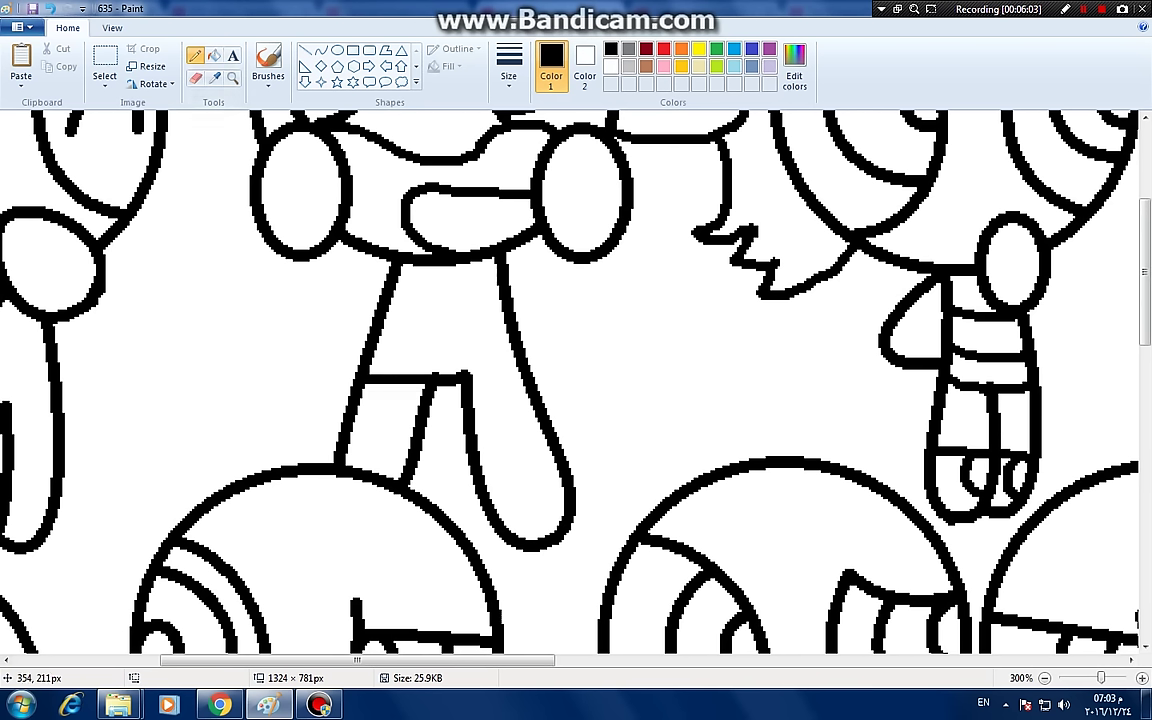
key(ctrl+z)
drag(510, 351, 362, 357)
mouse_move(326, 435)
mouse_down()
mouse_move(410, 447)
mouse_move(370, 420)
mouse_up()
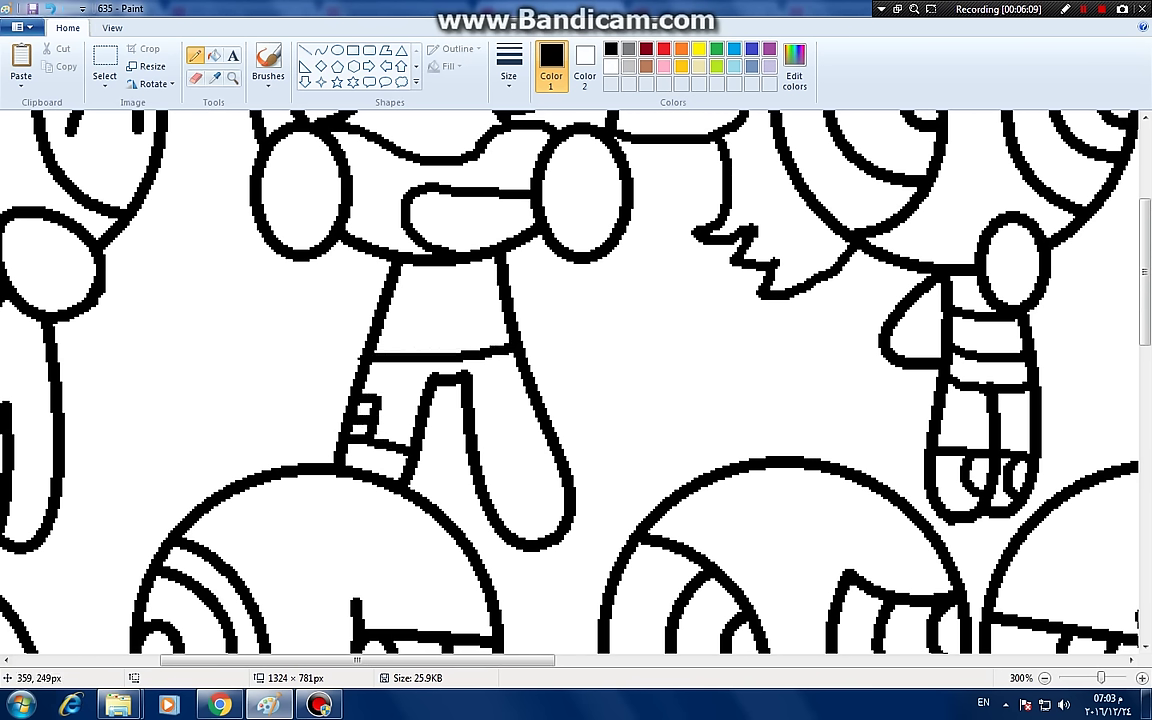
mouse_move(484, 487)
mouse_down()
mouse_move(556, 458)
mouse_move(489, 431)
mouse_up()
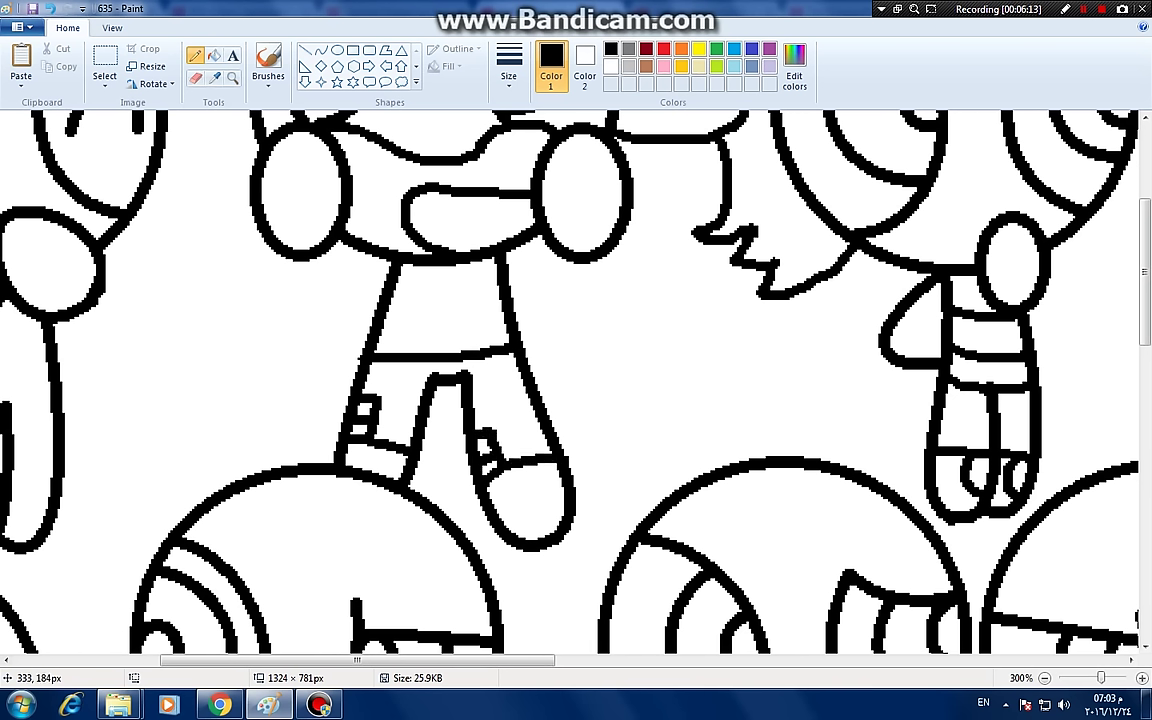
mouse_move(385, 290)
mouse_down()
mouse_move(492, 287)
mouse_move(435, 323)
mouse_move(380, 323)
mouse_up()
- Draw jagged long hair behind the capped character's body and legs, and add a curved glove line across each hand
mouse_move(580, 262)
mouse_down()
mouse_move(655, 345)
mouse_move(640, 415)
mouse_move(583, 513)
mouse_up()
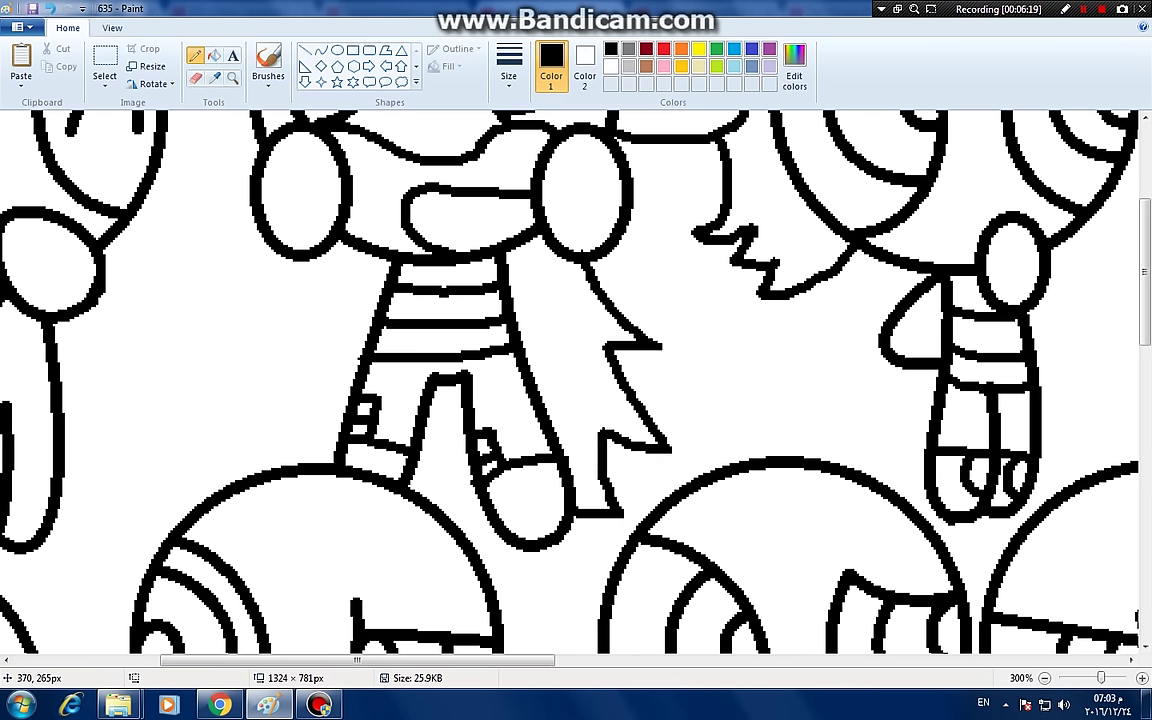
drag(448, 484, 473, 462)
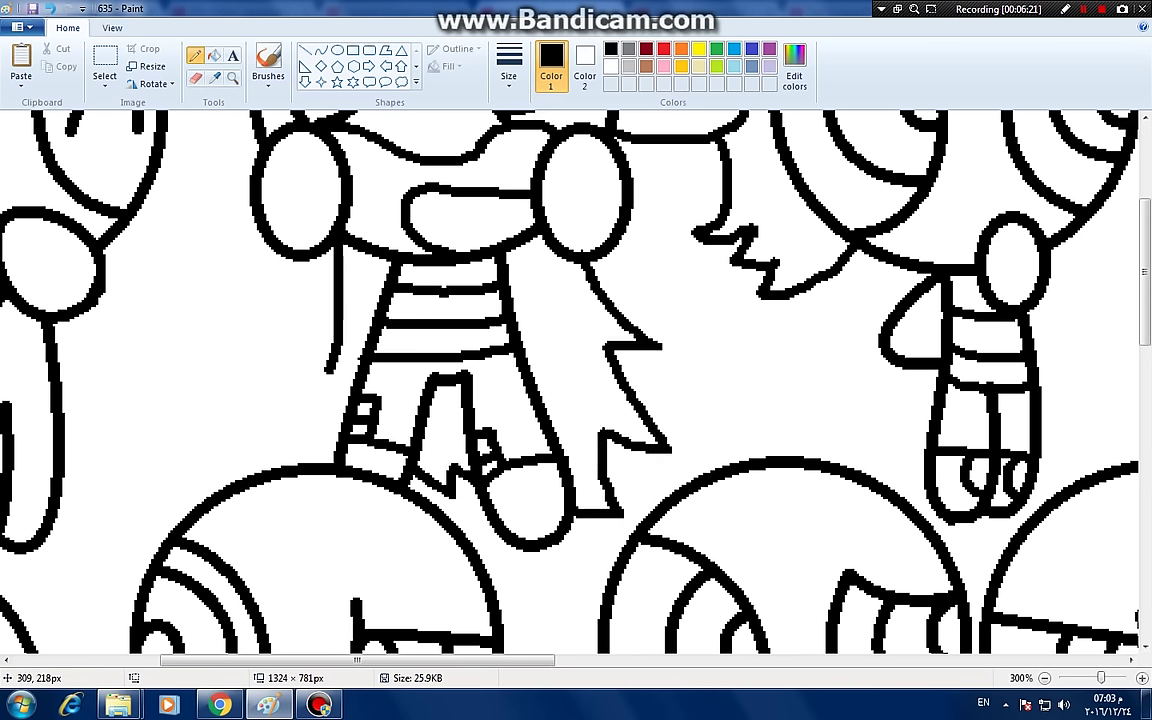
scroll(440, 200, up, 3)
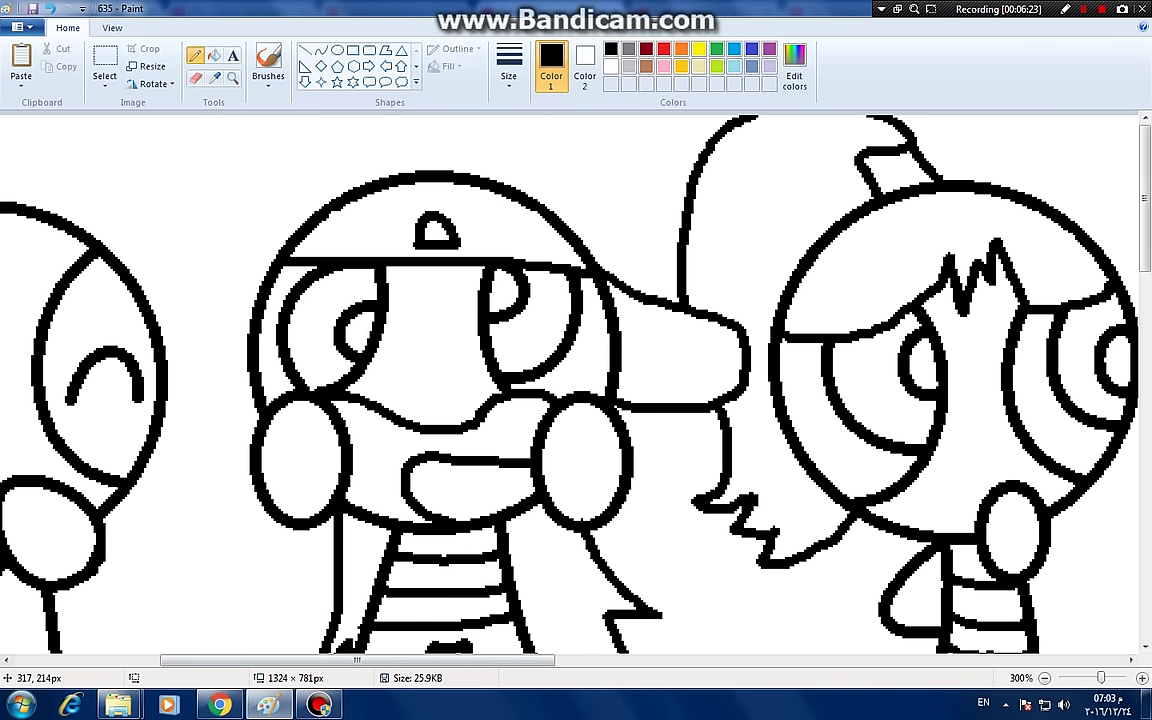
drag(258, 446, 343, 450)
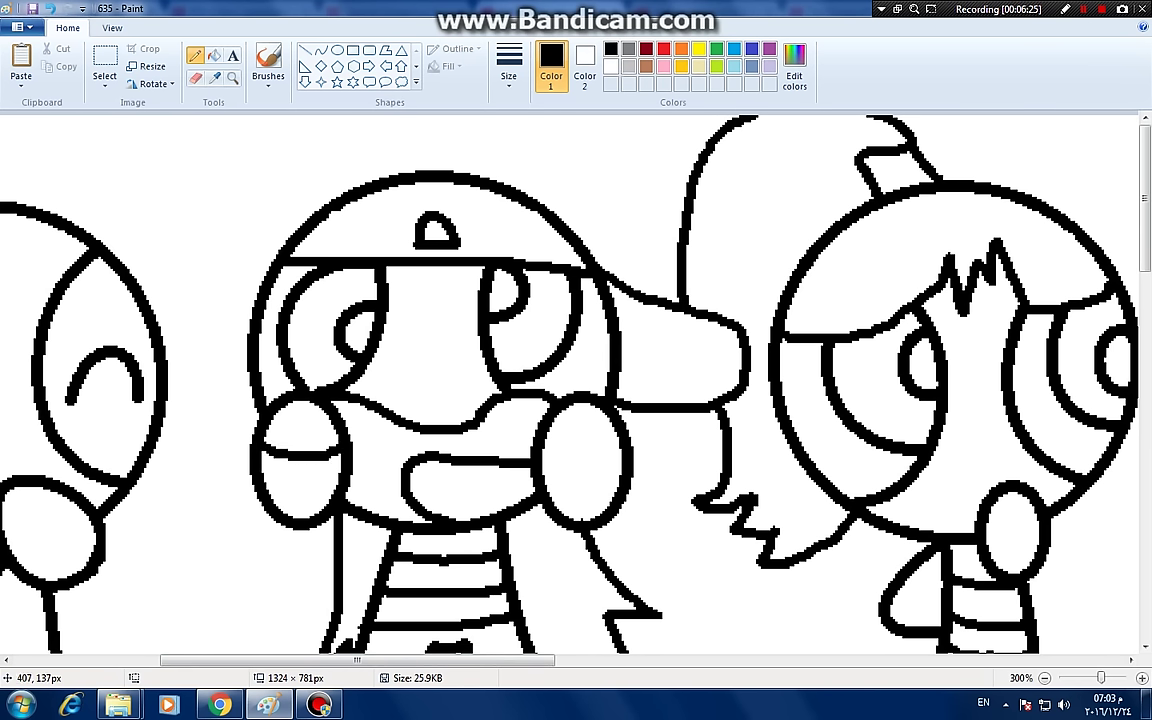
drag(546, 445, 625, 443)
- Draw a large black hair bow with a knot and two loops on top of the head of the character with closed smiling eyes
scroll(545, 600, down, 2)
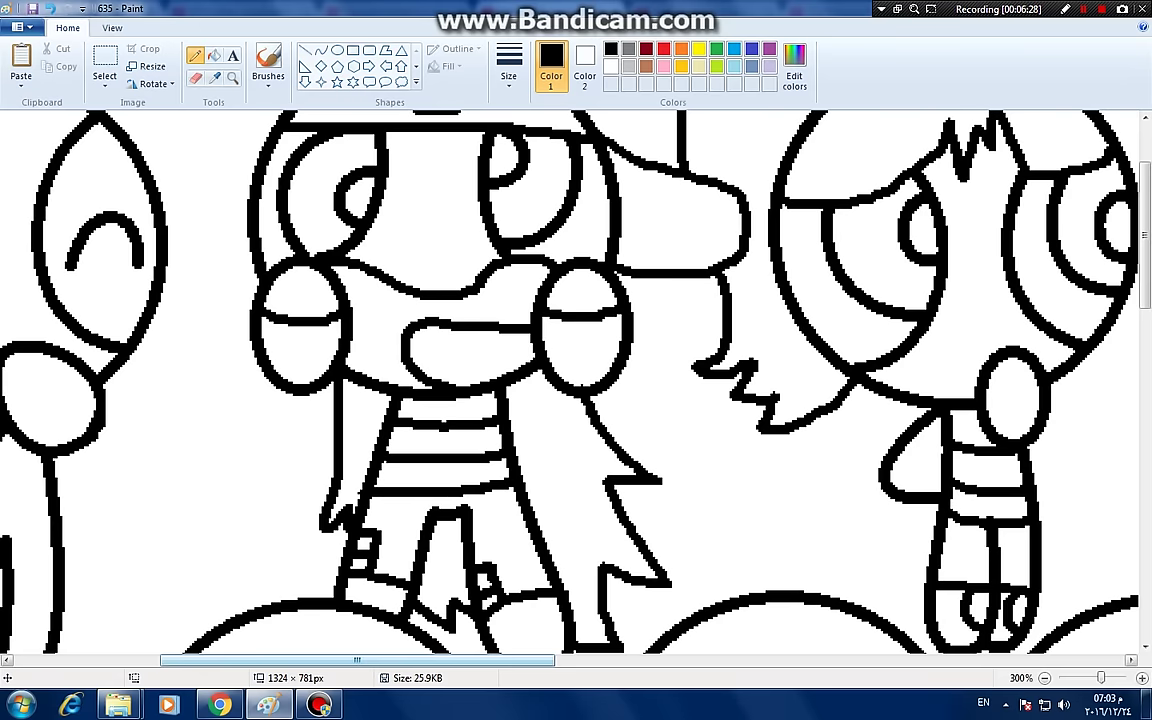
drag(540, 660, 394, 660)
scroll(570, 380, up, 2)
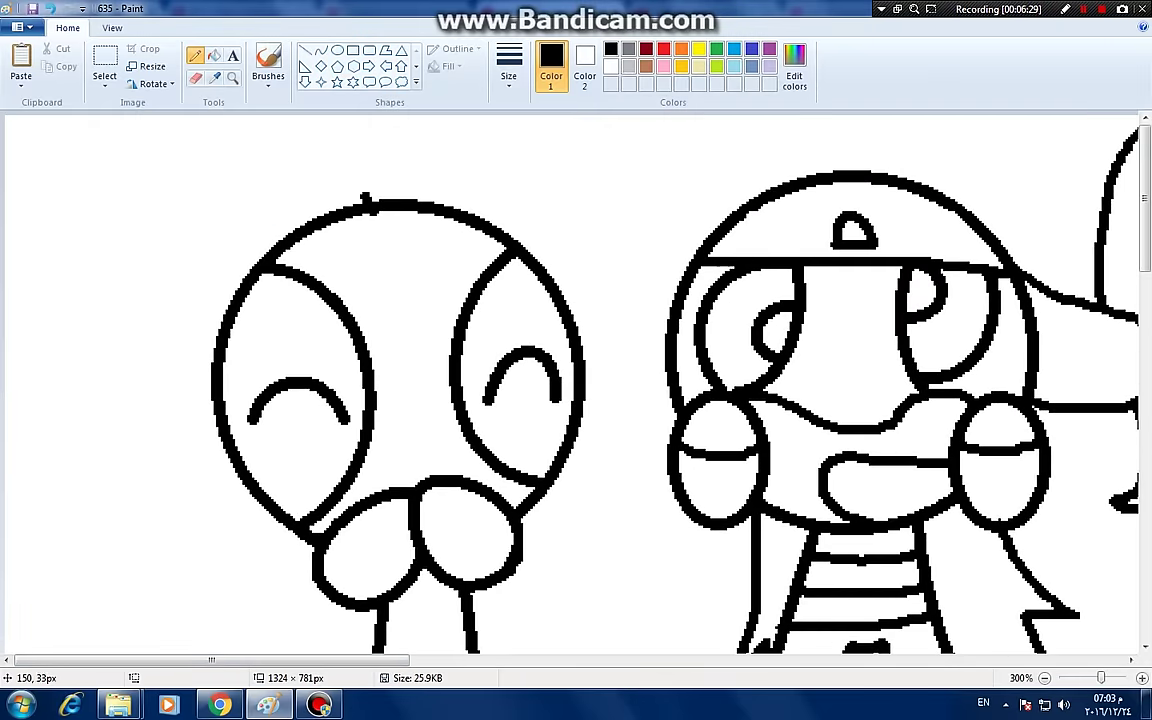
mouse_move(368, 200)
mouse_down()
mouse_move(333, 186)
mouse_move(306, 200)
mouse_move(310, 218)
mouse_move(168, 145)
mouse_move(145, 235)
mouse_move(218, 332)
mouse_up()
mouse_move(370, 192)
mouse_down()
mouse_move(405, 125)
mouse_move(503, 180)
mouse_move(512, 232)
mouse_up()
- Draw curved stripes across both loops of the hair bow
drag(365, 135, 455, 148)
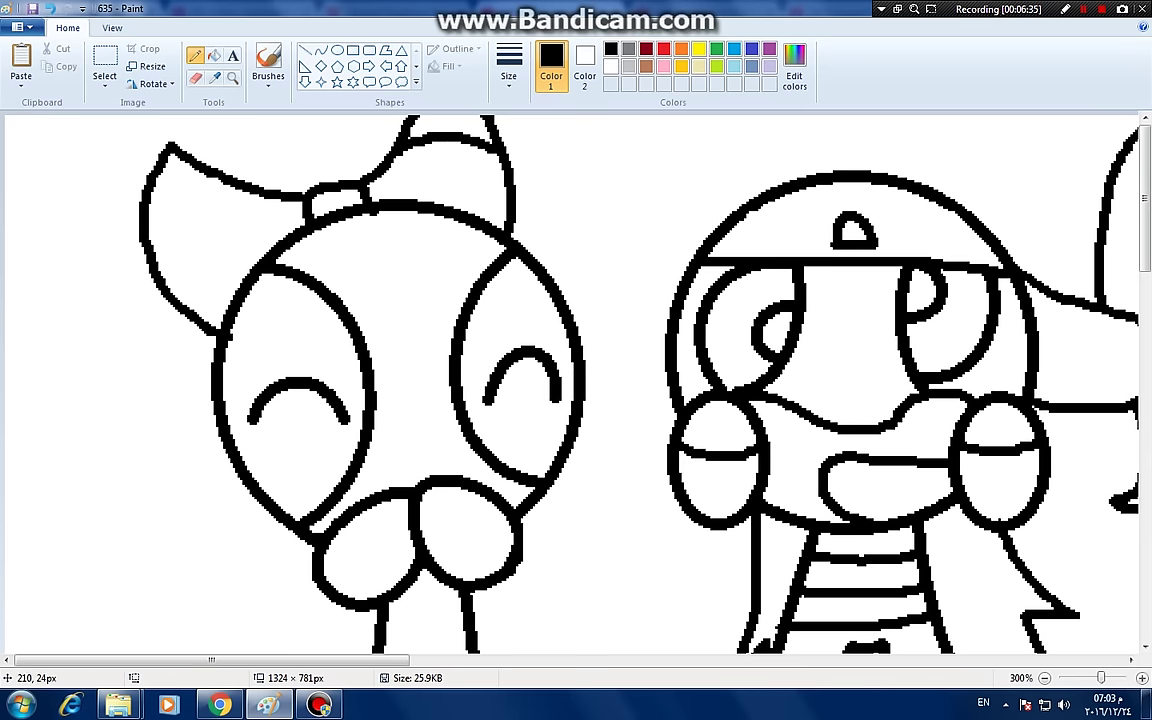
drag(494, 191, 456, 210)
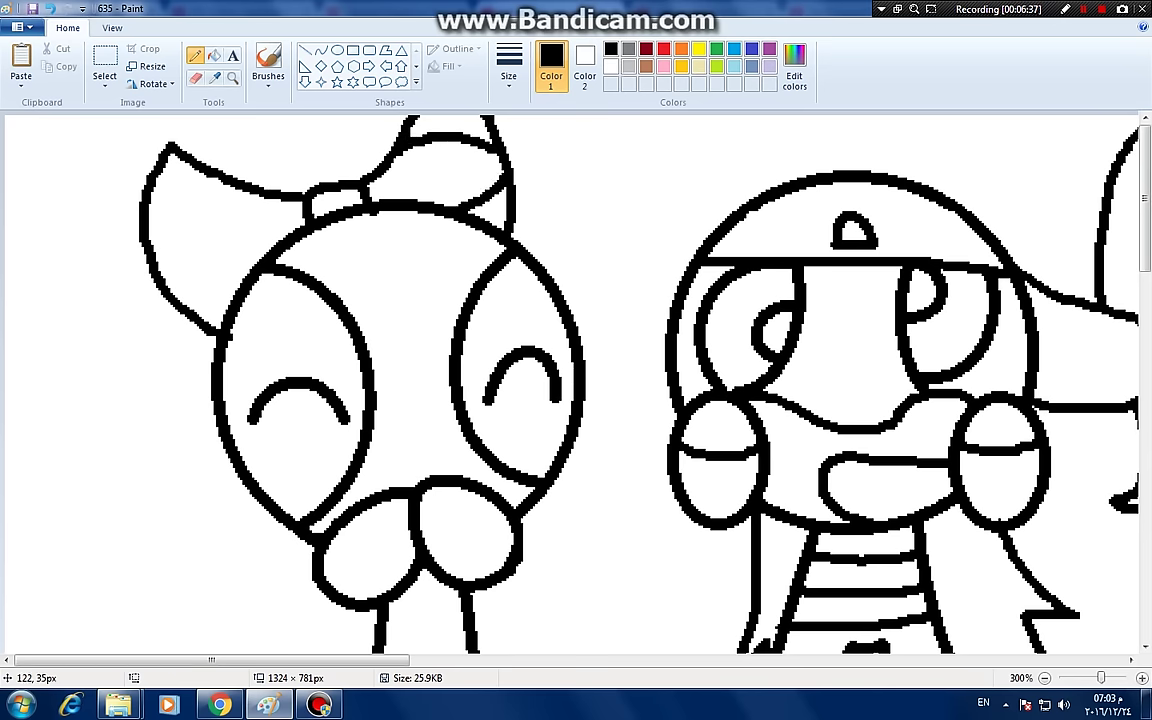
mouse_move(325, 193)
mouse_down()
mouse_move(195, 192)
mouse_move(142, 238)
mouse_up()
drag(248, 271, 158, 292)
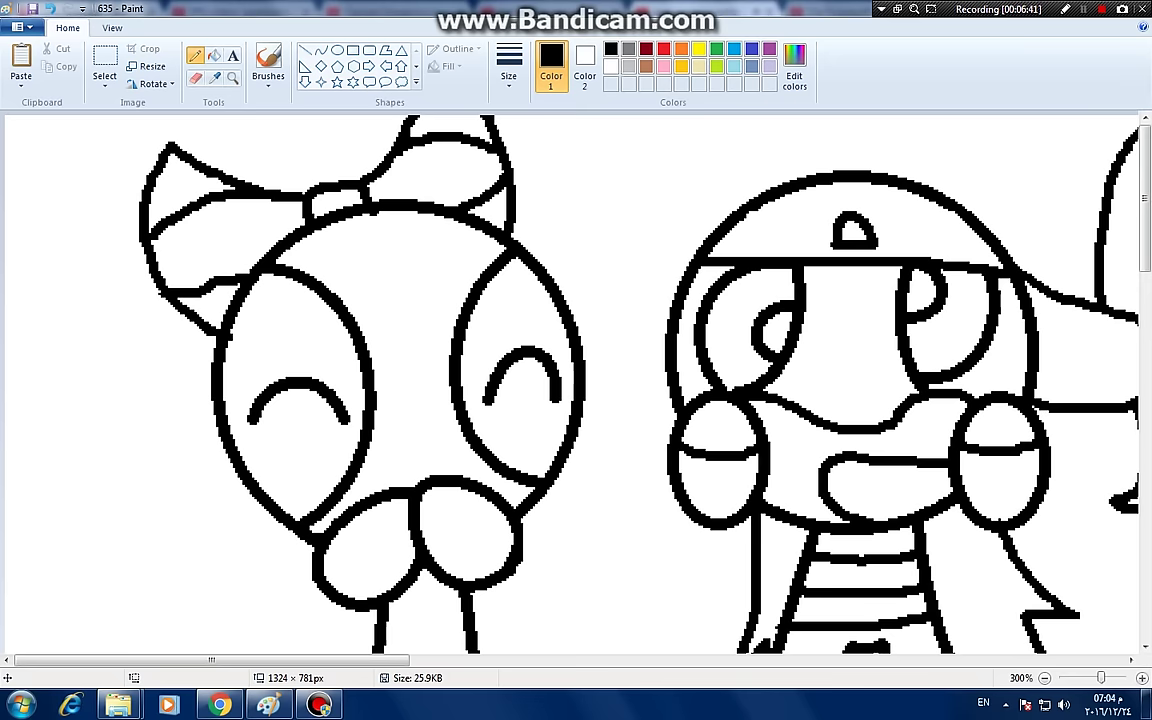
- Draw a long ponytail from the bow's knot down beside the body, ending in a curled tip and returning to the chin
drag(340, 186, 235, 110)
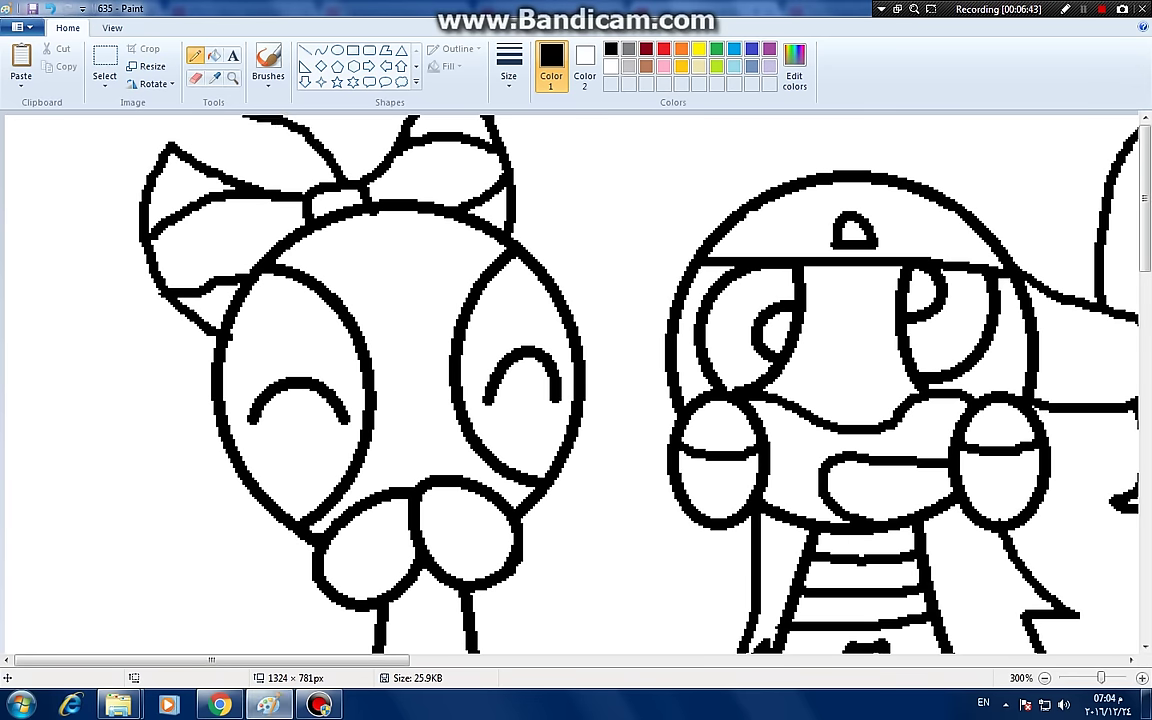
mouse_move(101, 108)
mouse_down()
mouse_move(14, 209)
mouse_move(79, 429)
mouse_up()
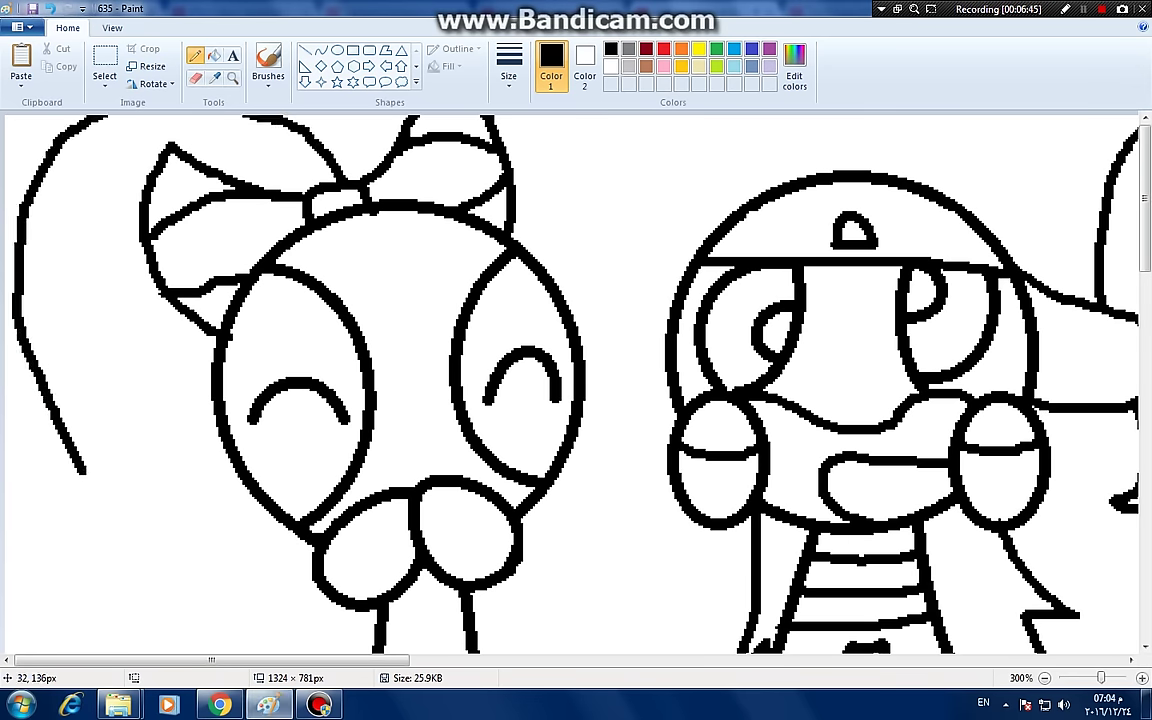
scroll(79, 429, down, 3)
mouse_move(84, 204)
mouse_down()
mouse_move(134, 440)
mouse_move(58, 448)
mouse_move(87, 537)
mouse_move(245, 493)
mouse_move(292, 268)
mouse_up()
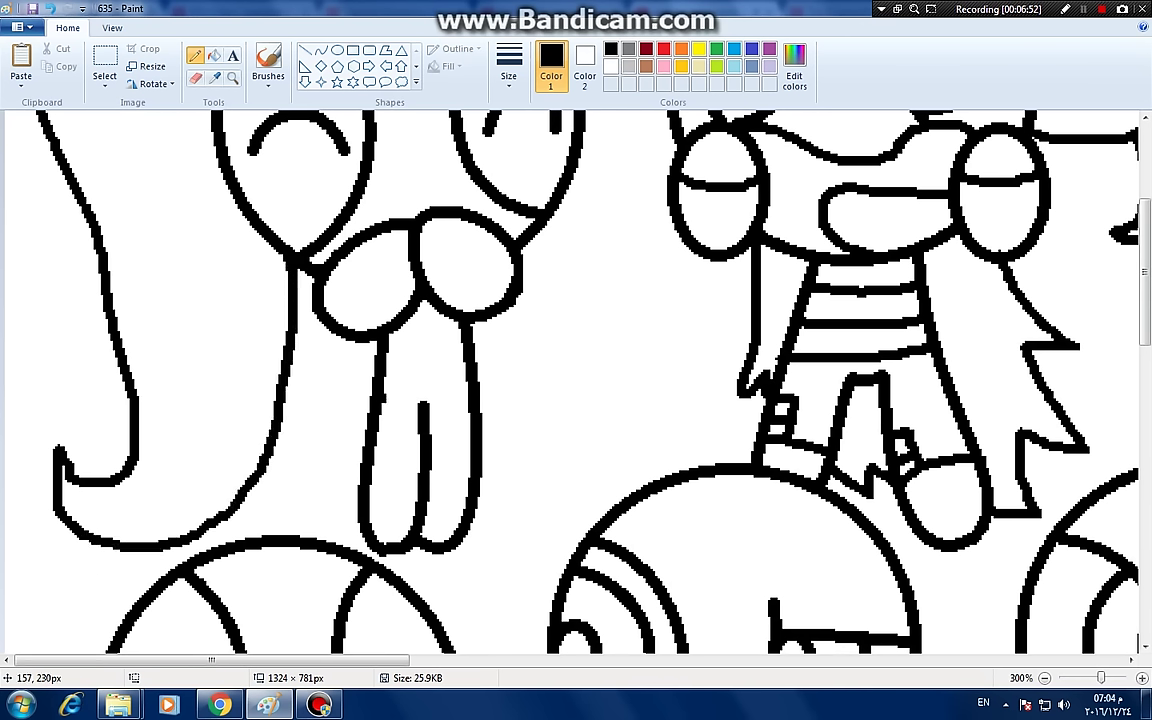
- Draw the bow-wearing character's waistline, torso stripes, shoe line across both legs and small curved shoe details
drag(385, 399, 462, 399)
mouse_move(374, 480)
mouse_down()
mouse_move(472, 489)
mouse_move(449, 510)
mouse_move(456, 532)
mouse_move(393, 499)
mouse_move(410, 528)
mouse_up()
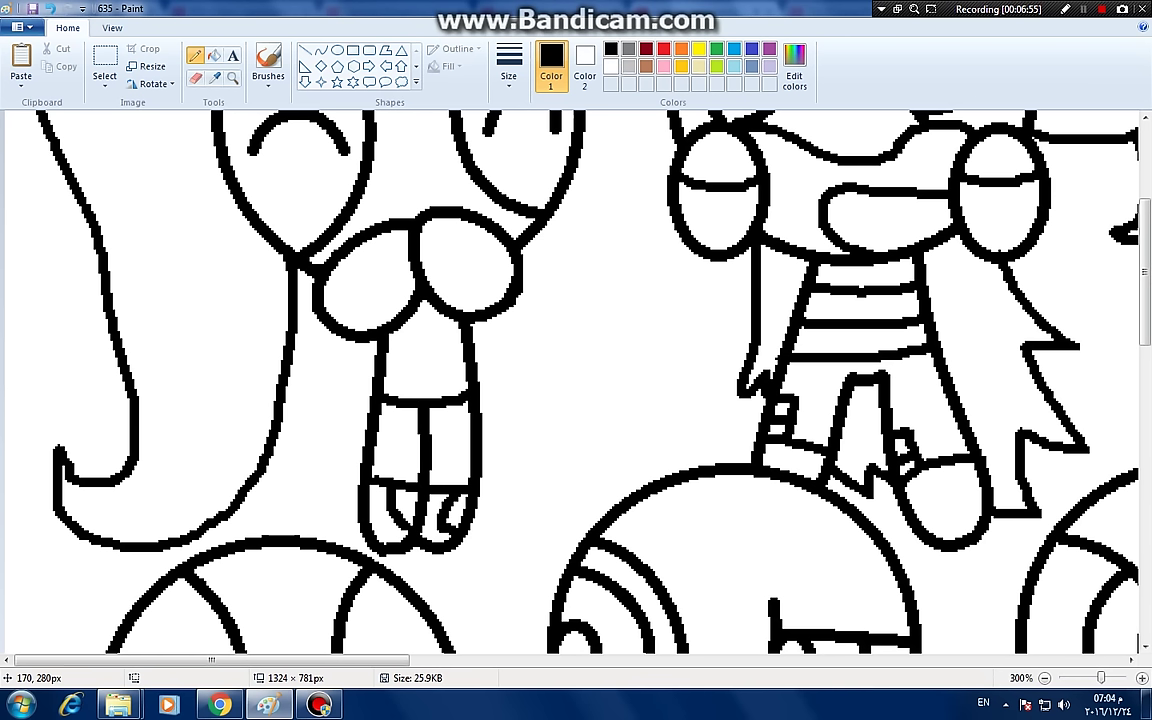
click(48, 8)
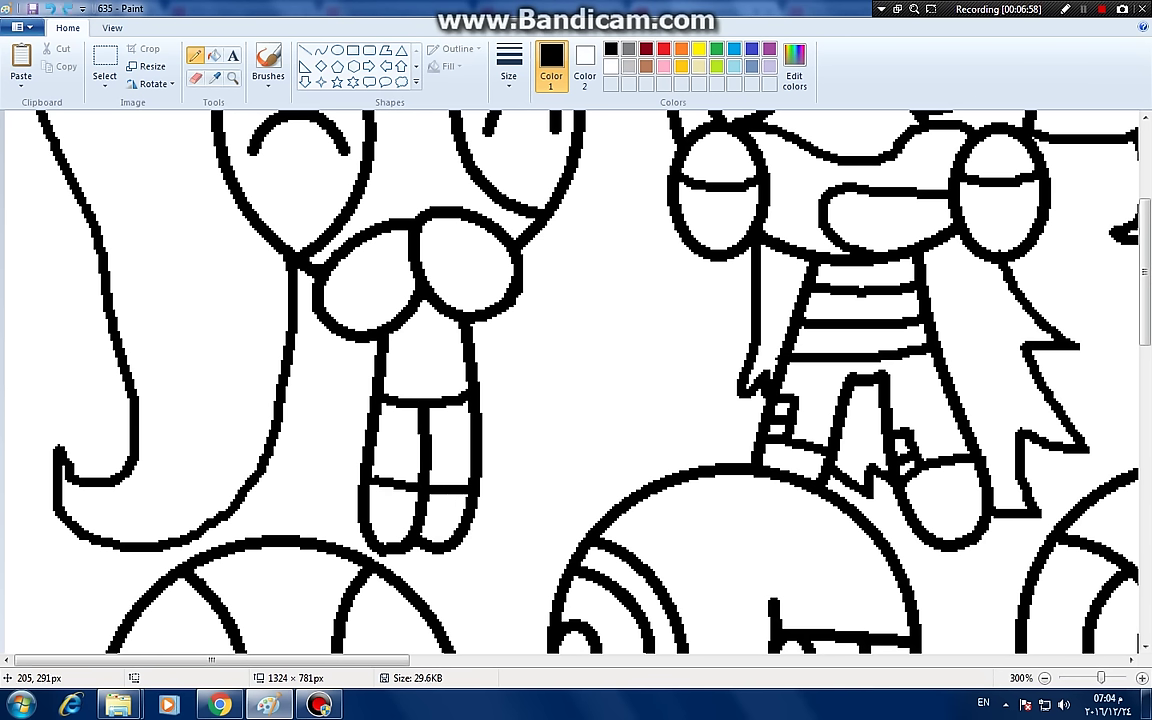
drag(441, 491, 450, 526)
drag(385, 488, 410, 490)
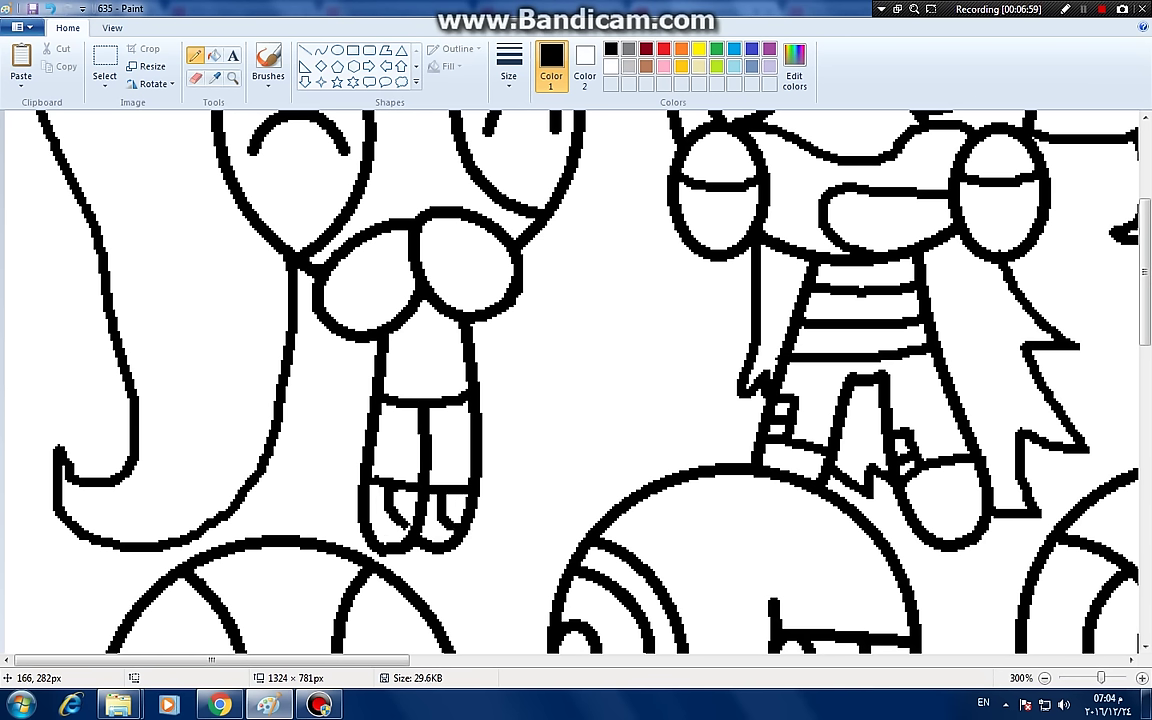
mouse_move(396, 338)
mouse_down()
mouse_move(462, 336)
mouse_move(420, 376)
mouse_move(378, 374)
mouse_up()
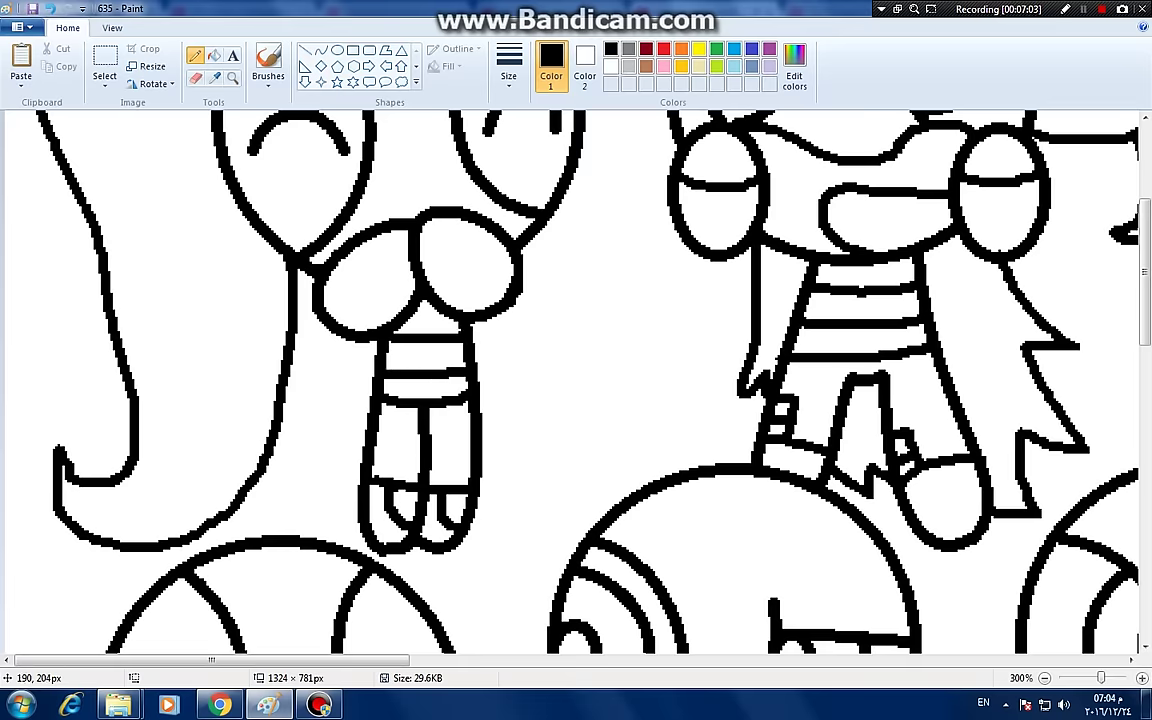
- Draw two flared blue skirt sides as curves along the body of the open-mouthed laughing character
scroll(597, 360, up, 2)
scroll(597, 362, down, 2)
scroll(570, 380, down, 10)
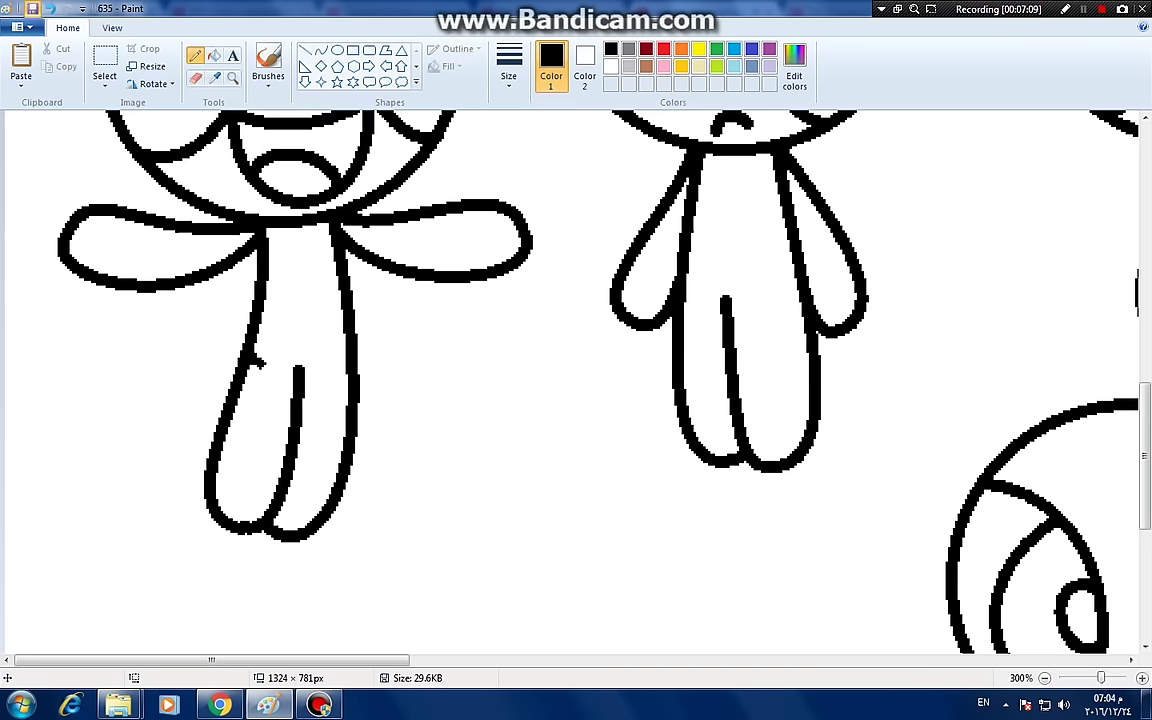
click(734, 48)
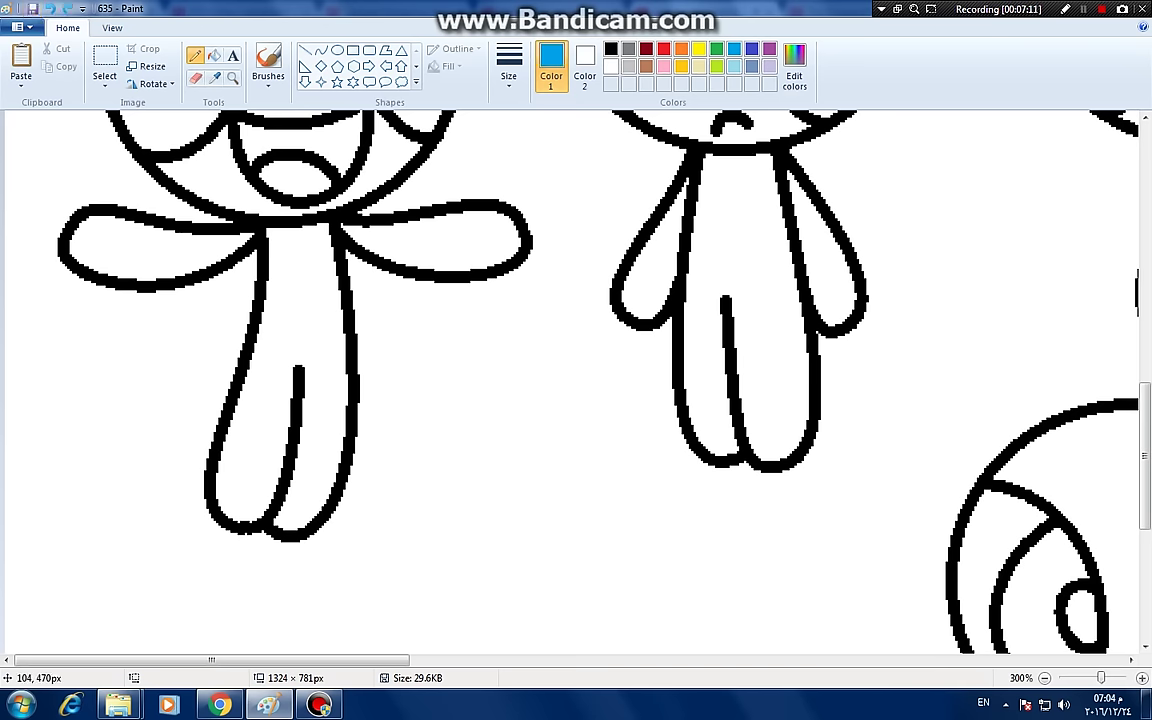
mouse_move(263, 293)
mouse_down()
mouse_move(206, 373)
mouse_move(316, 396)
mouse_move(403, 383)
mouse_up()
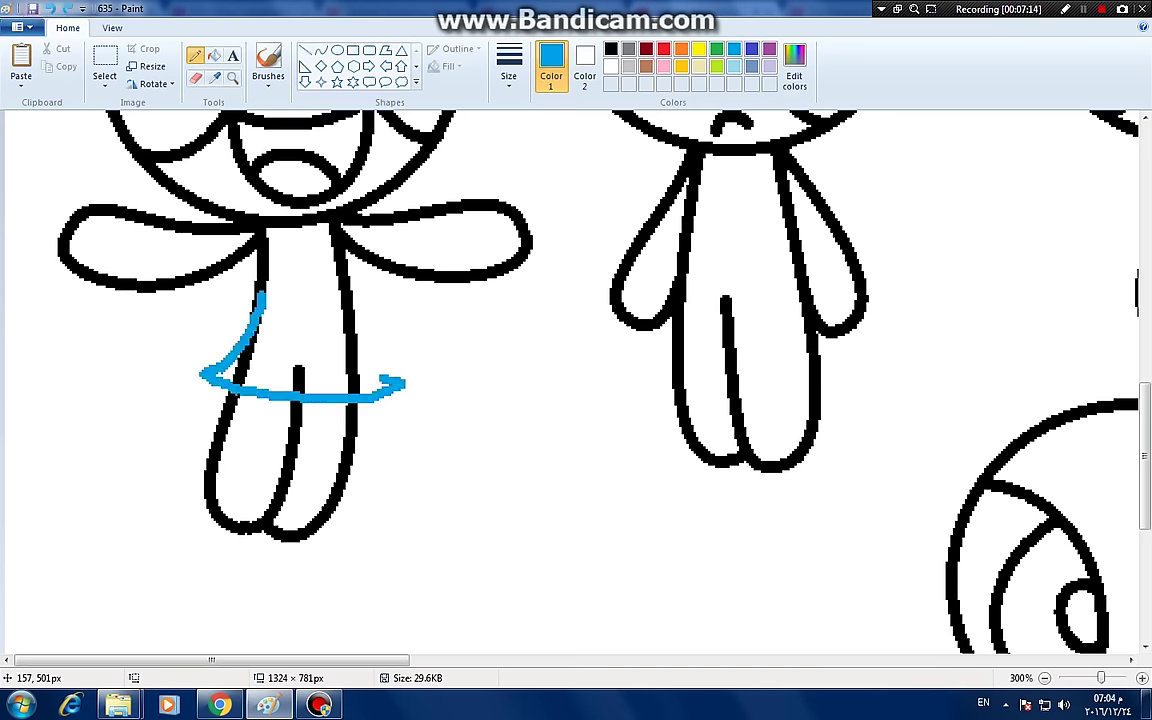
click(48, 8)
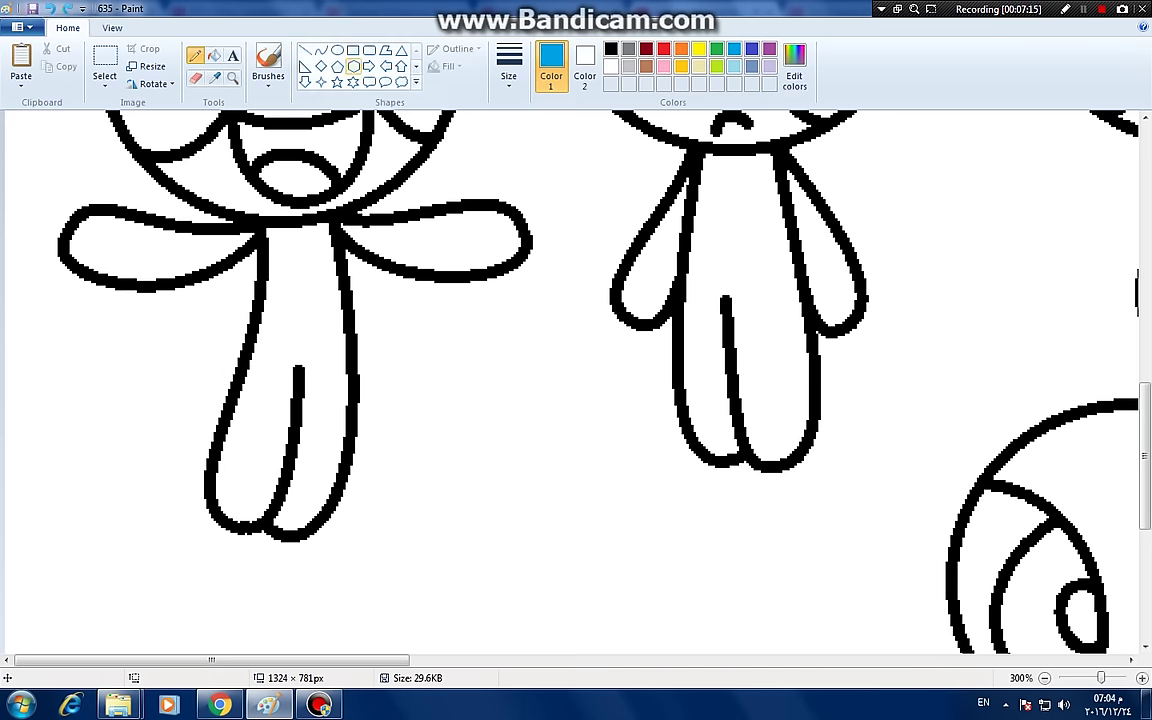
click(320, 50)
mouse_move(265, 268)
mouse_down()
mouse_move(221, 390)
mouse_move(209, 385)
mouse_up()
mouse_move(238, 328)
mouse_down()
mouse_move(262, 333)
mouse_move(255, 326)
mouse_move(241, 347)
mouse_up()
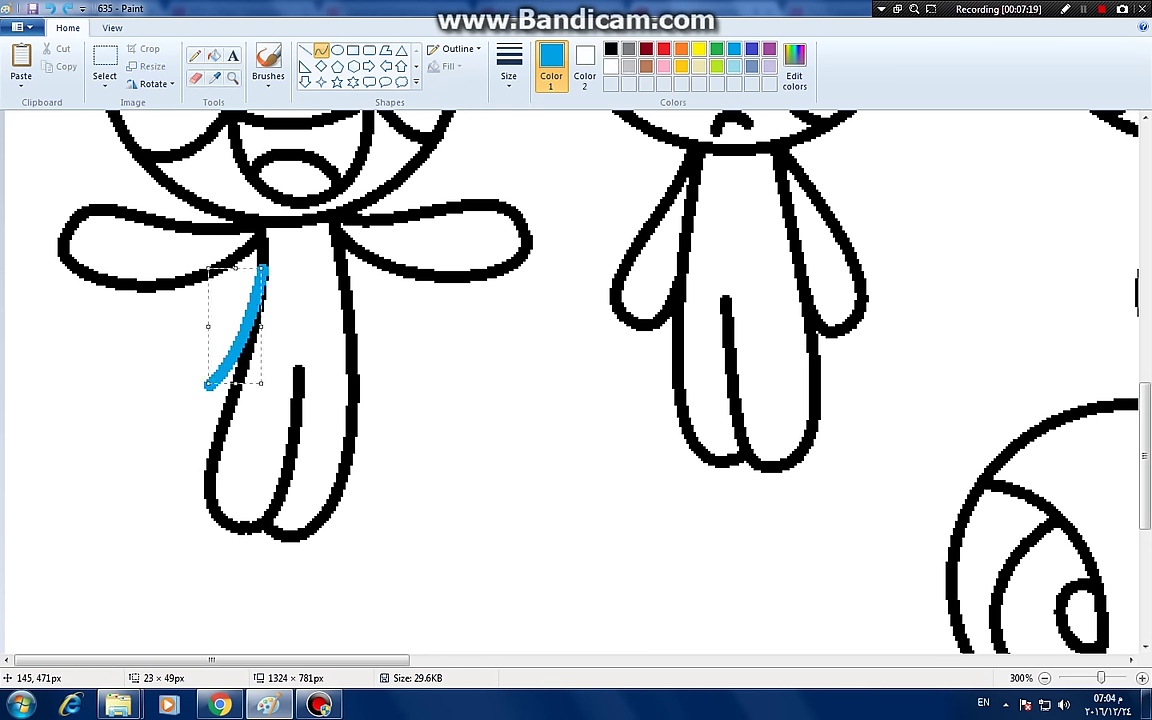
drag(339, 258, 397, 383)
drag(375, 342, 353, 340)
- Close the blue skirt with a downward-curved hem and a slightly curved waistline
drag(206, 386, 400, 384)
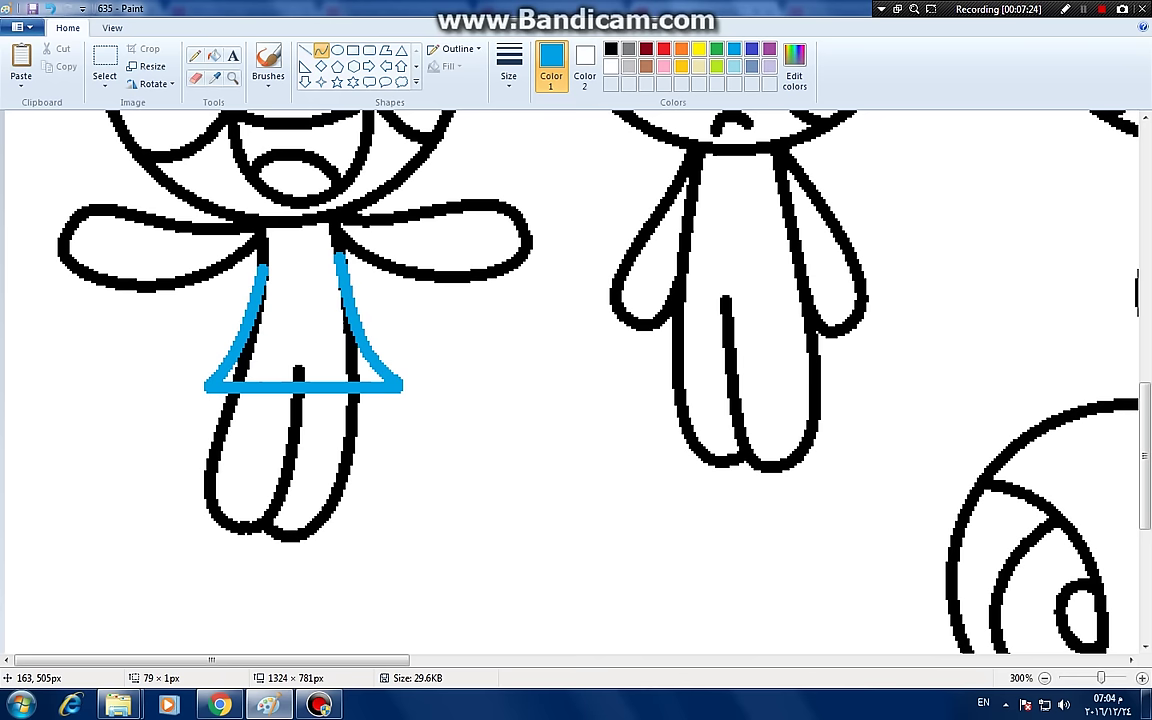
drag(300, 388, 304, 405)
drag(256, 322, 356, 329)
drag(315, 326, 318, 333)
- Fill the black leg and body lines inside the skirt with white and recolor the blue skirt outline black
click(214, 57)
click(611, 48)
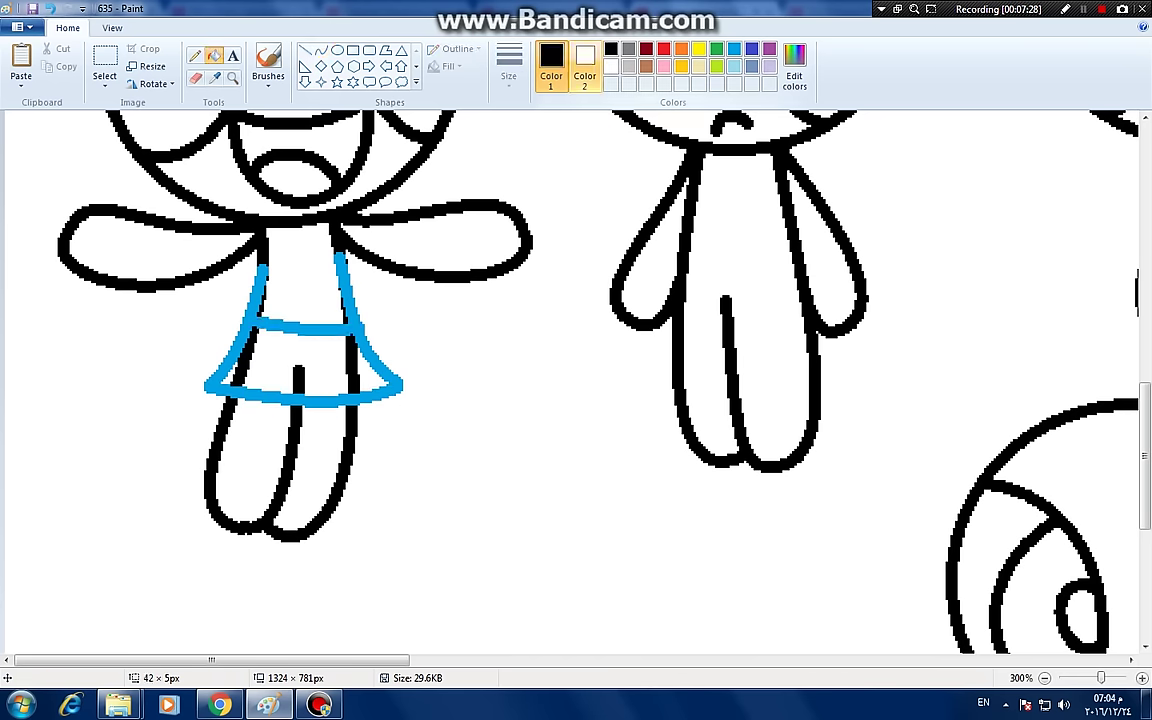
click(315, 355)
right_click(315, 355)
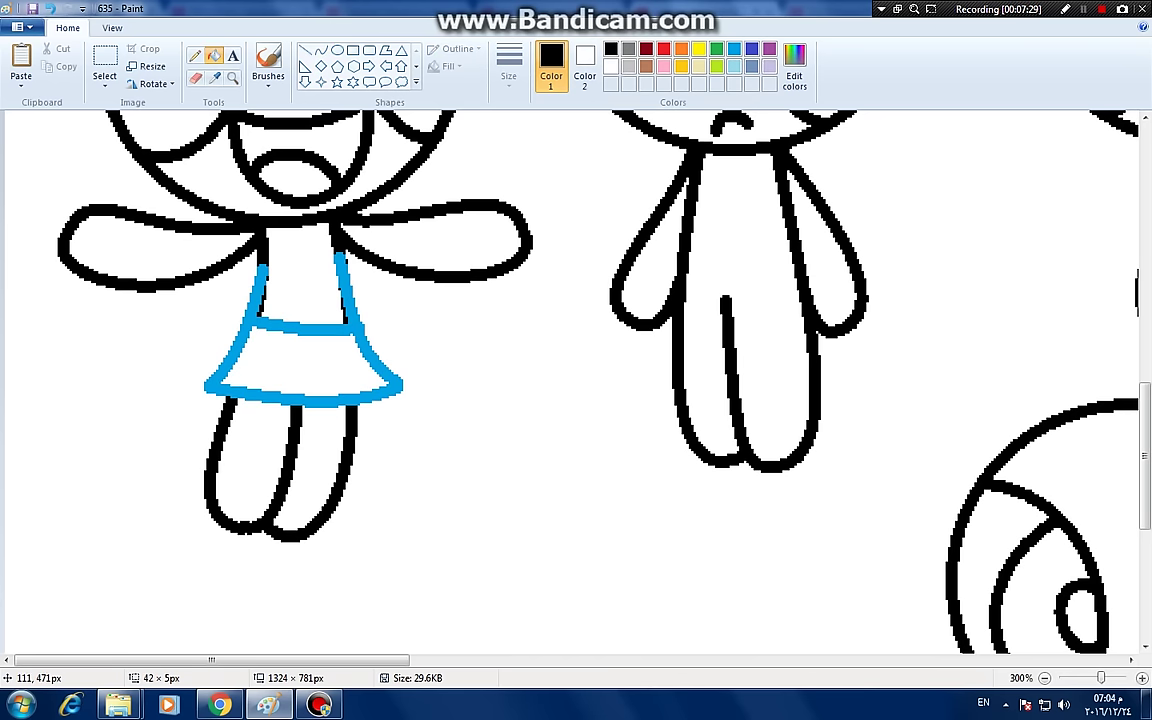
click(252, 300)
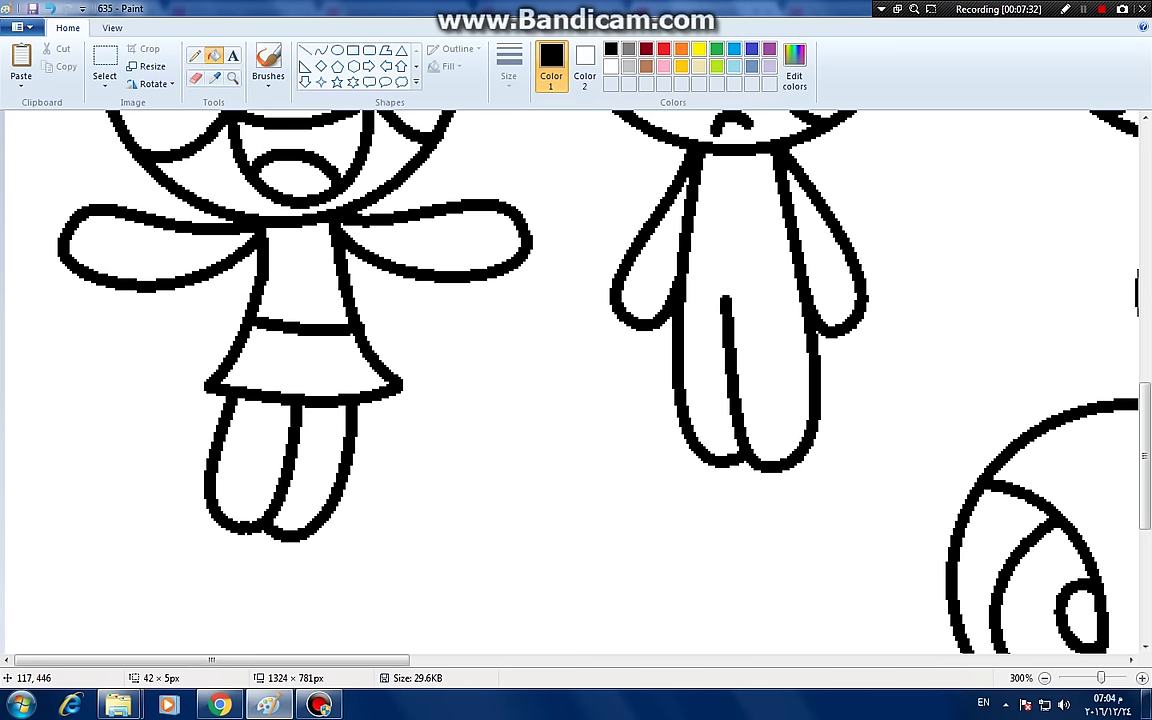
- Draw a zigzag collar and a small round button on the skirt-wearing character's chest
click(195, 56)
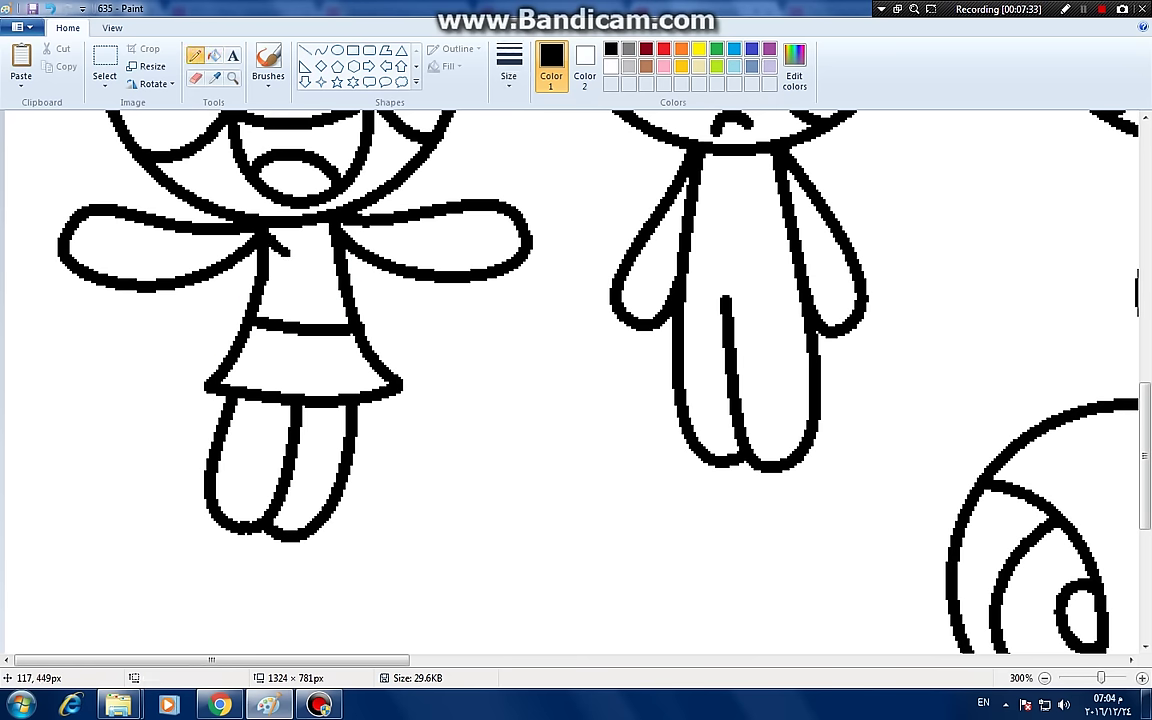
mouse_move(268, 236)
mouse_down()
mouse_move(295, 263)
mouse_move(330, 238)
mouse_up()
drag(301, 278, 300, 280)
- Draw crossing vertical and horizontal lines over the skirt for a plaid pattern, and add a second button beneath the first
drag(274, 332, 259, 395)
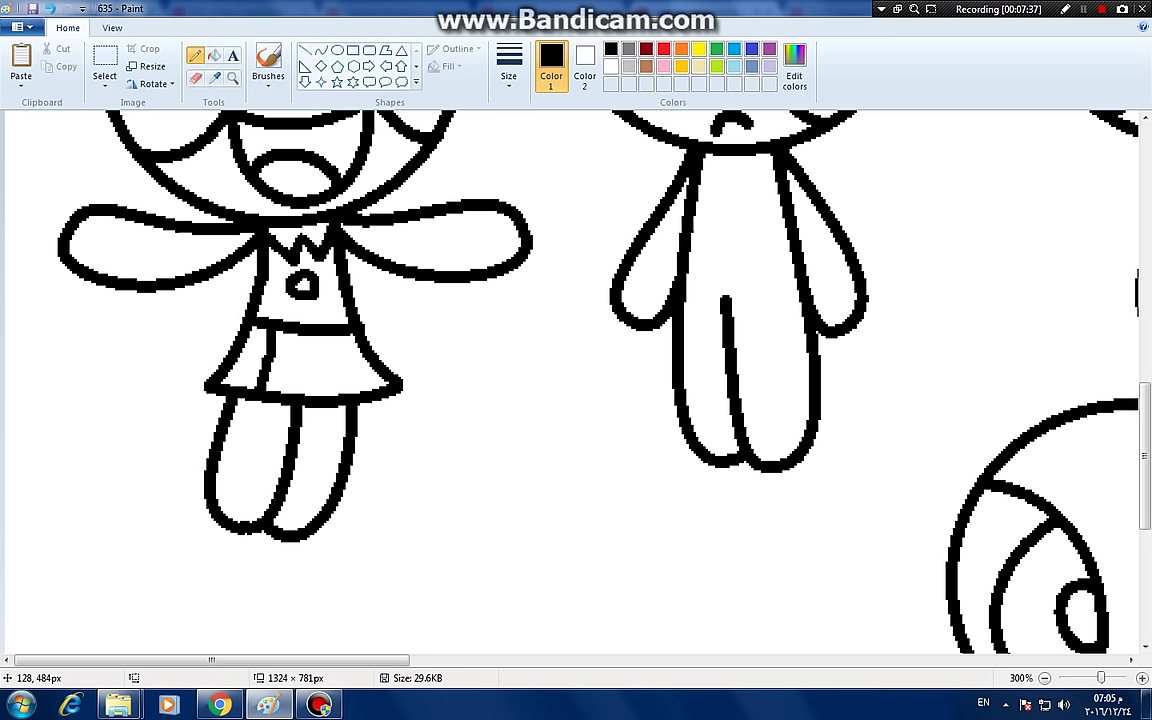
mouse_move(285, 325)
mouse_down()
mouse_move(283, 392)
mouse_move(313, 360)
mouse_move(314, 395)
mouse_up()
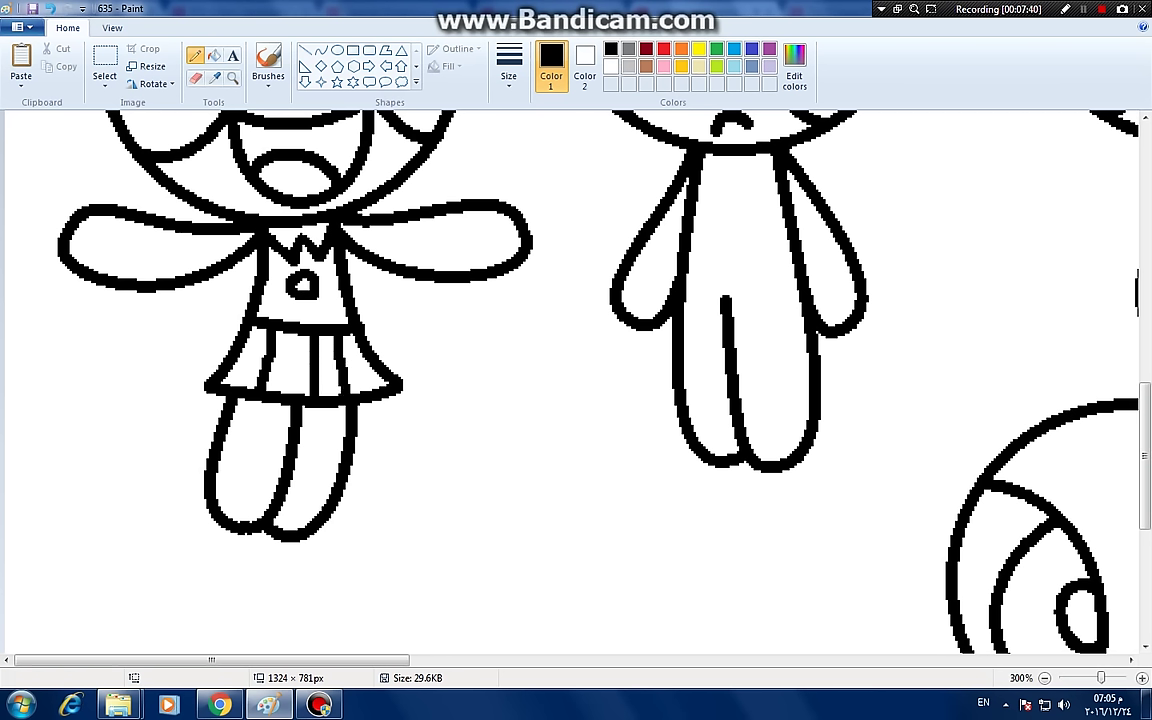
mouse_move(242, 349)
mouse_down()
mouse_move(330, 352)
mouse_move(360, 372)
mouse_move(372, 357)
mouse_move(320, 387)
mouse_move(212, 368)
mouse_up()
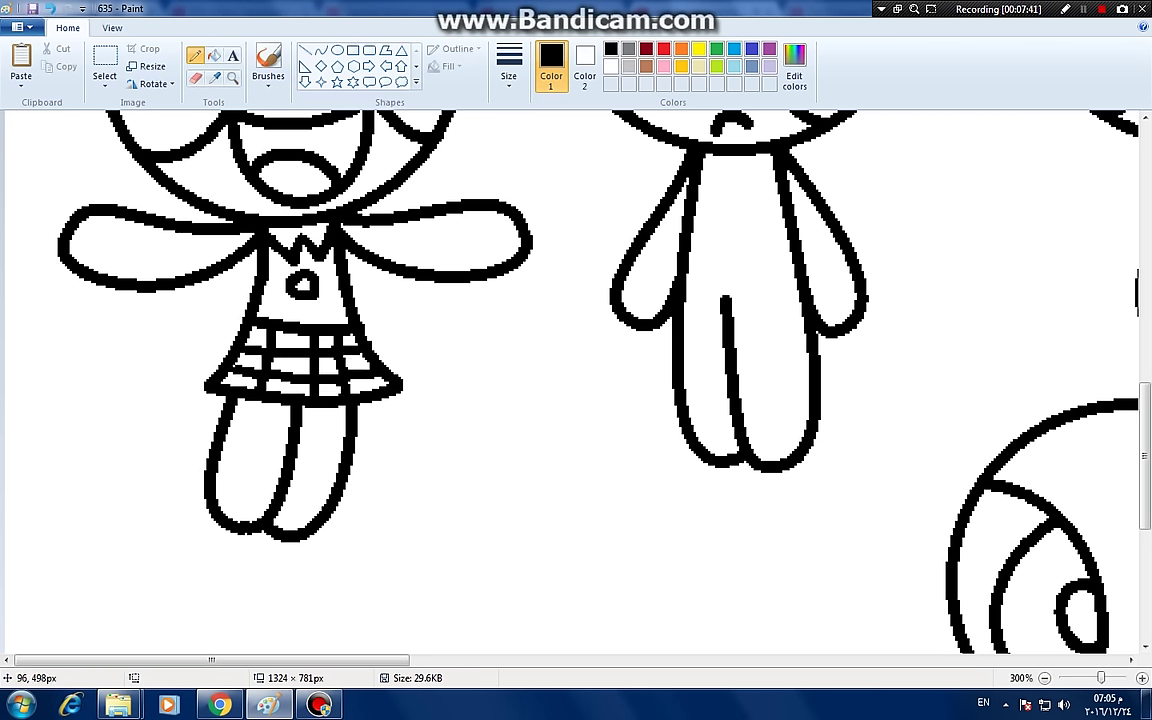
mouse_move(303, 302)
mouse_down()
mouse_move(294, 314)
mouse_move(318, 308)
mouse_up()
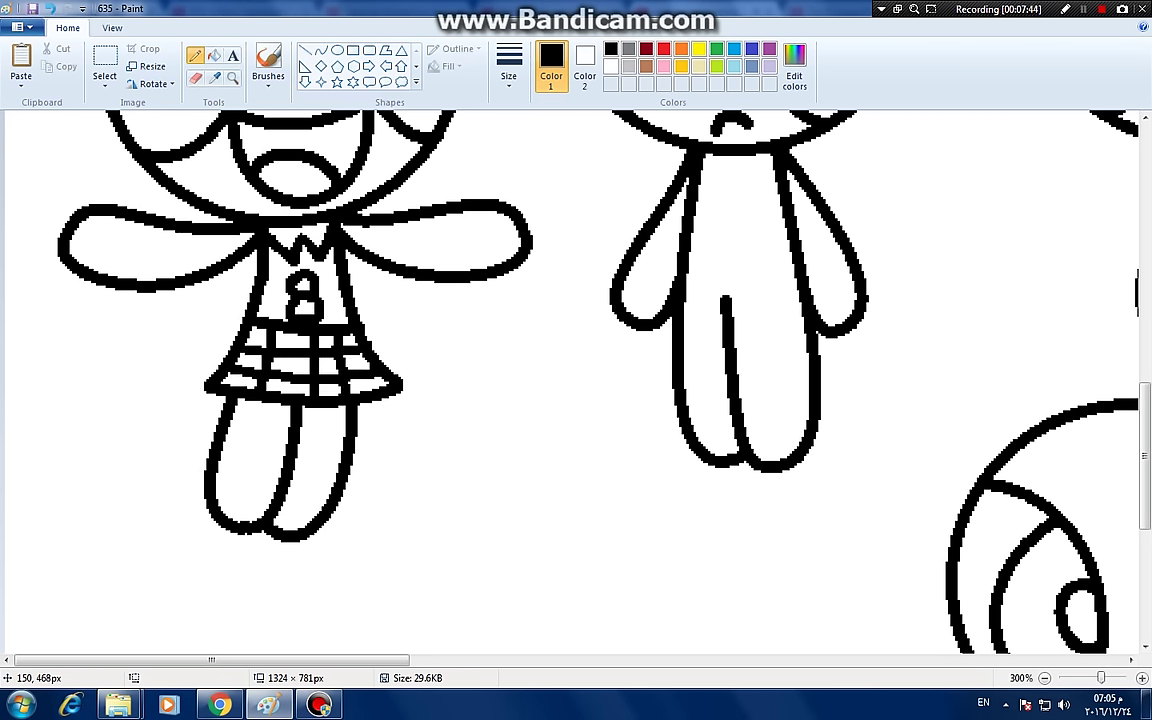
- Draw shoe lines on both feet of the laughing character and long hair with jagged ends hanging behind the body
scroll(362, 280, up, 1)
scroll(358, 285, down, 1)
mouse_move(222, 446)
mouse_down()
mouse_move(265, 475)
mouse_move(341, 475)
mouse_move(305, 492)
mouse_move(322, 516)
mouse_move(257, 514)
mouse_up()
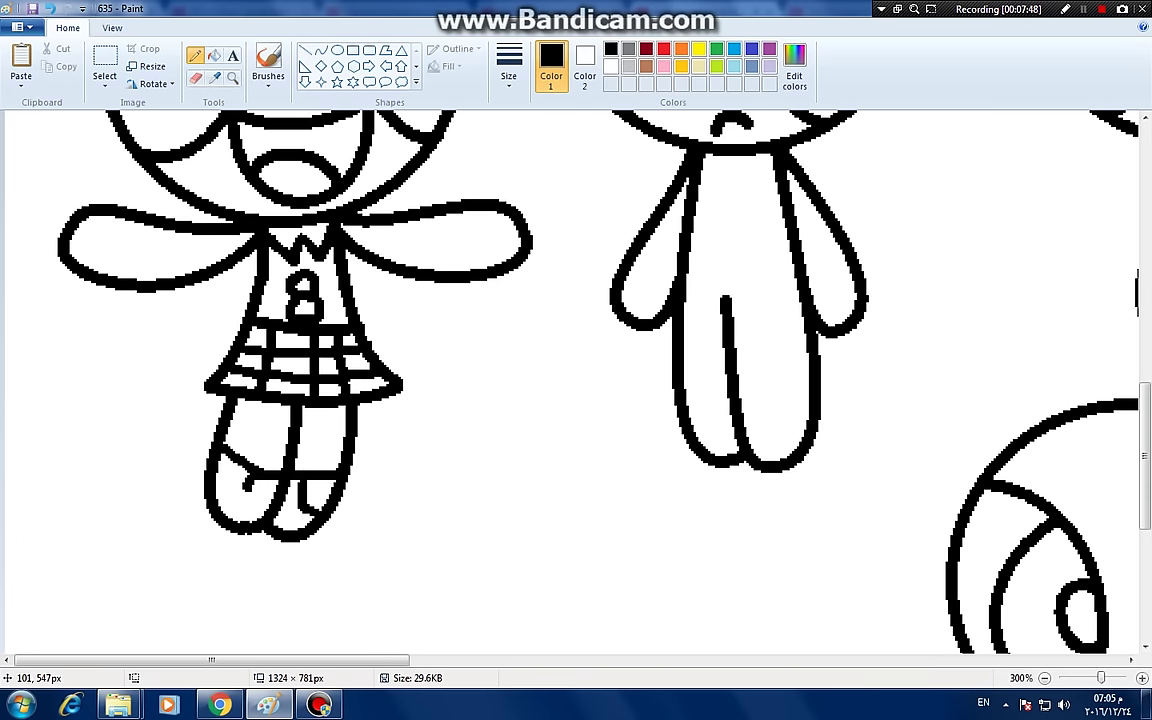
drag(112, 118, 114, 205)
mouse_move(93, 285)
mouse_down()
mouse_move(69, 347)
mouse_move(120, 443)
mouse_move(145, 550)
mouse_move(325, 632)
mouse_move(404, 630)
mouse_move(452, 440)
mouse_move(390, 276)
mouse_up()
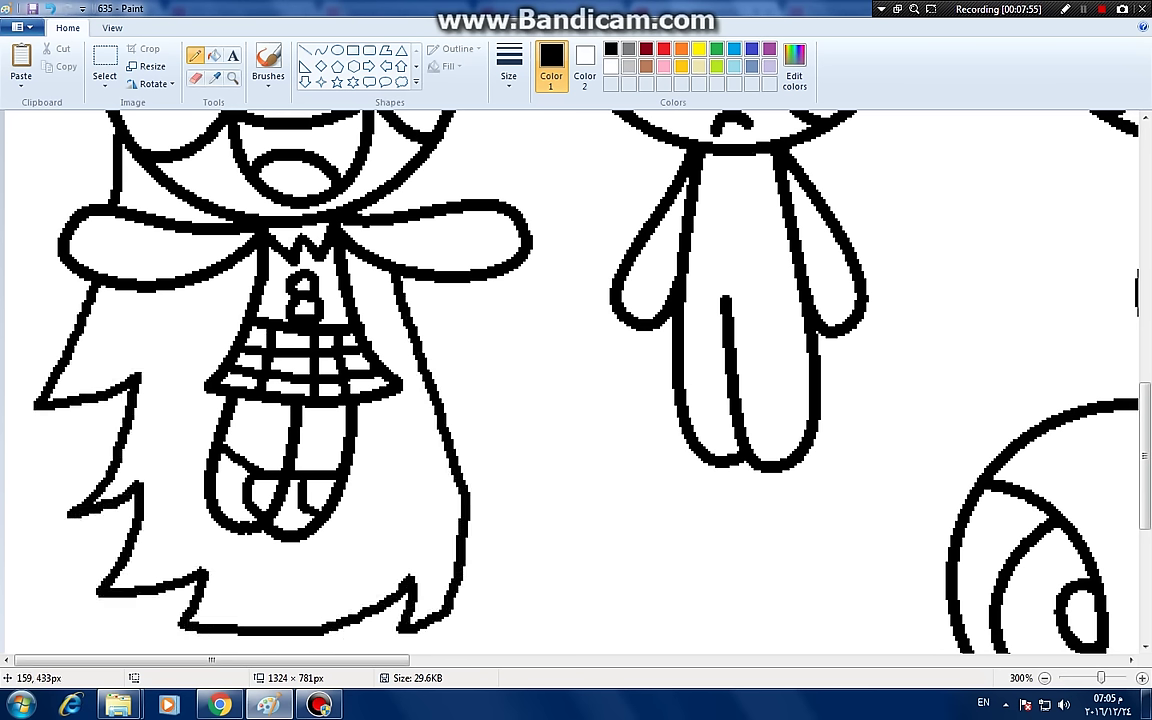
- Draw a jagged pink fringe line across the laughing character's forehead
scroll(480, 320, up, 5)
scroll(470, 315, down, 1)
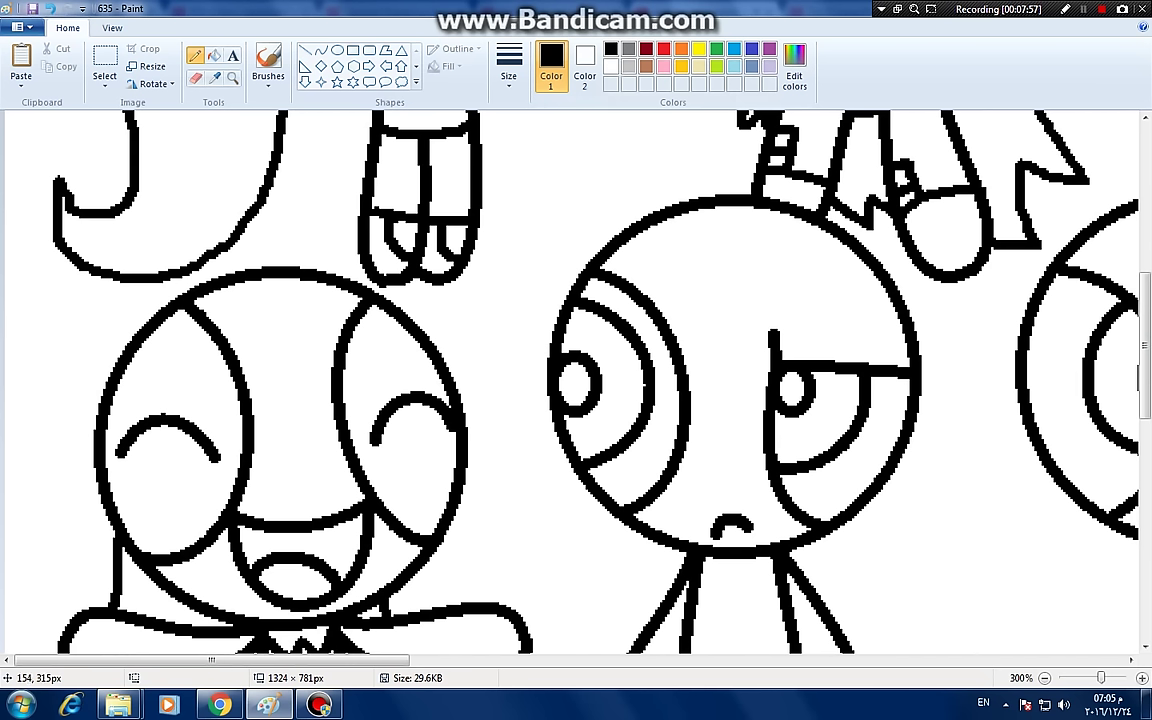
click(663, 66)
mouse_move(185, 373)
mouse_down()
mouse_move(236, 397)
mouse_move(302, 346)
mouse_move(356, 398)
mouse_move(363, 371)
mouse_move(450, 387)
mouse_up()
- Detach the eye outlines from the head outline, fill their parts above the fringe white, and recolor the fringe line black
click(610, 49)
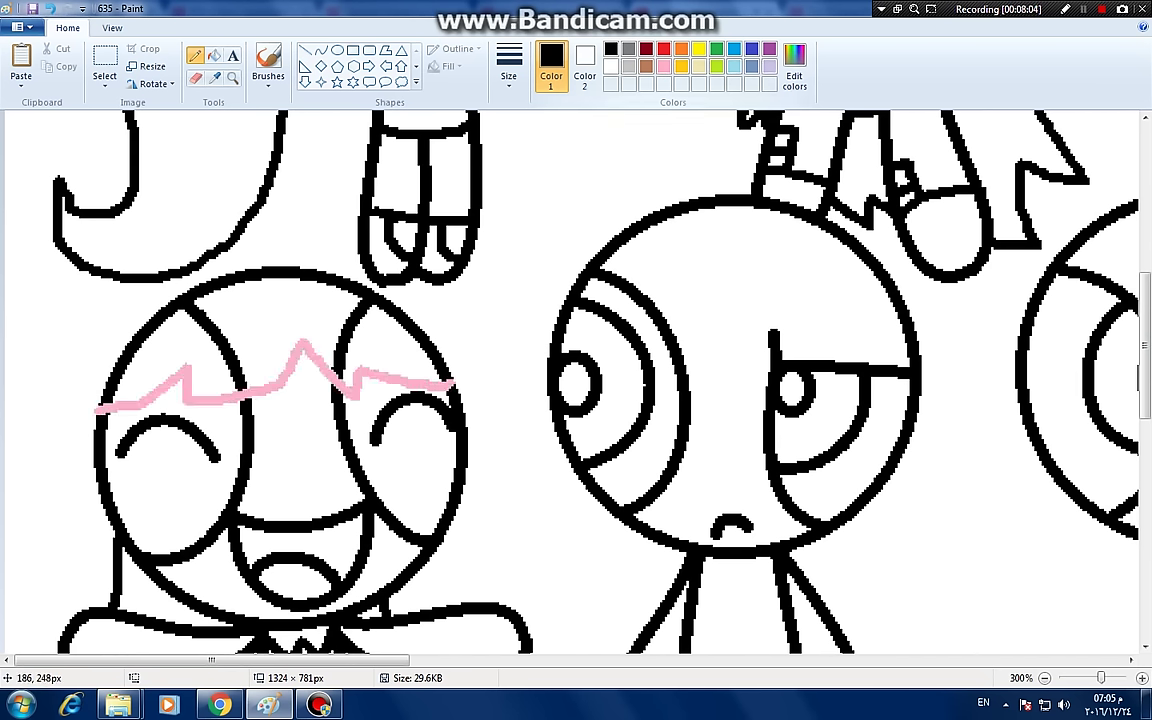
drag(357, 298, 372, 312)
drag(186, 300, 197, 312)
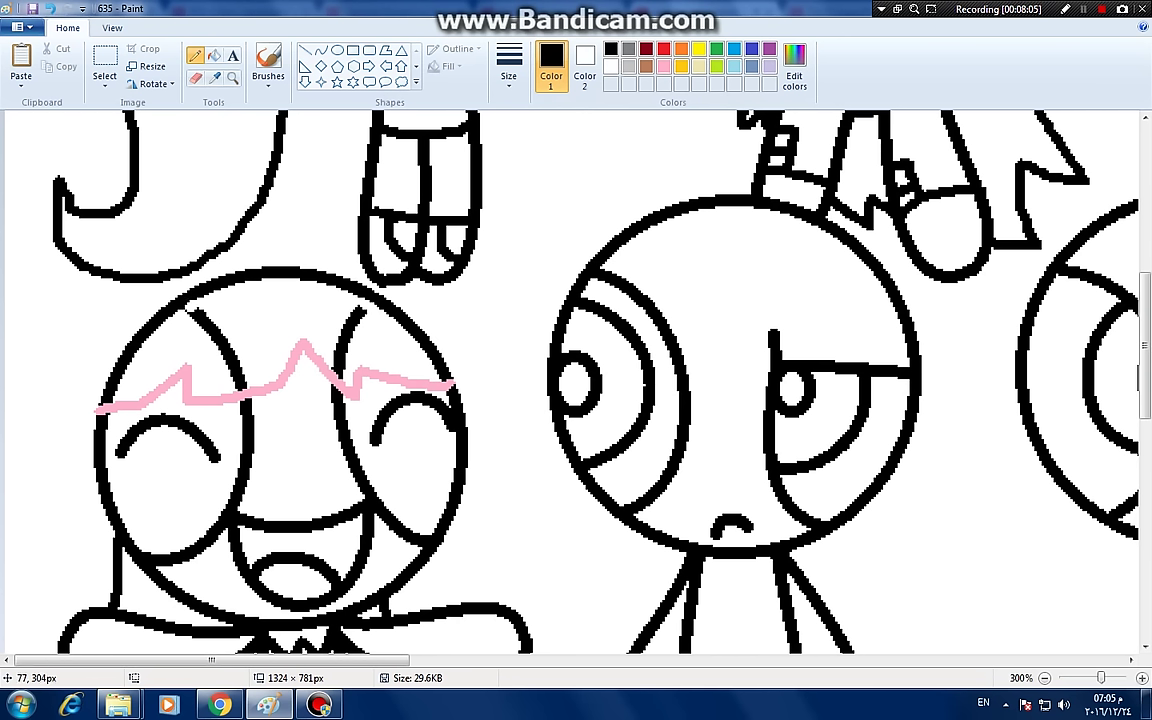
click(214, 56)
right_click(219, 339)
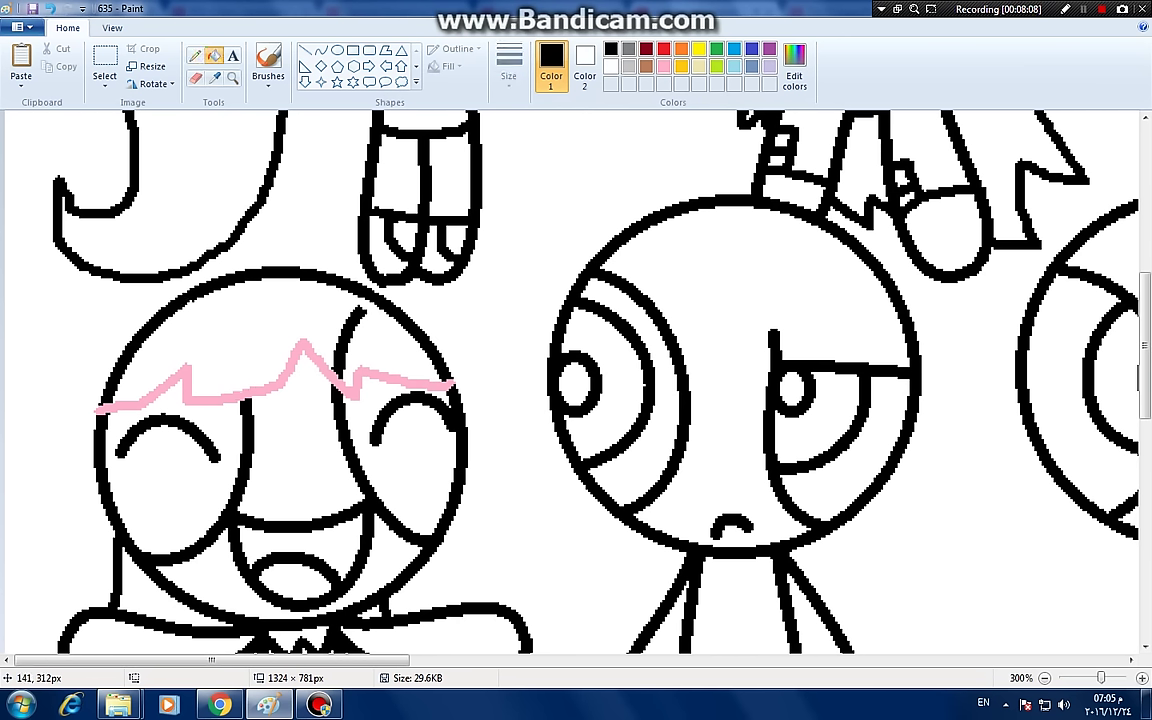
right_click(345, 325)
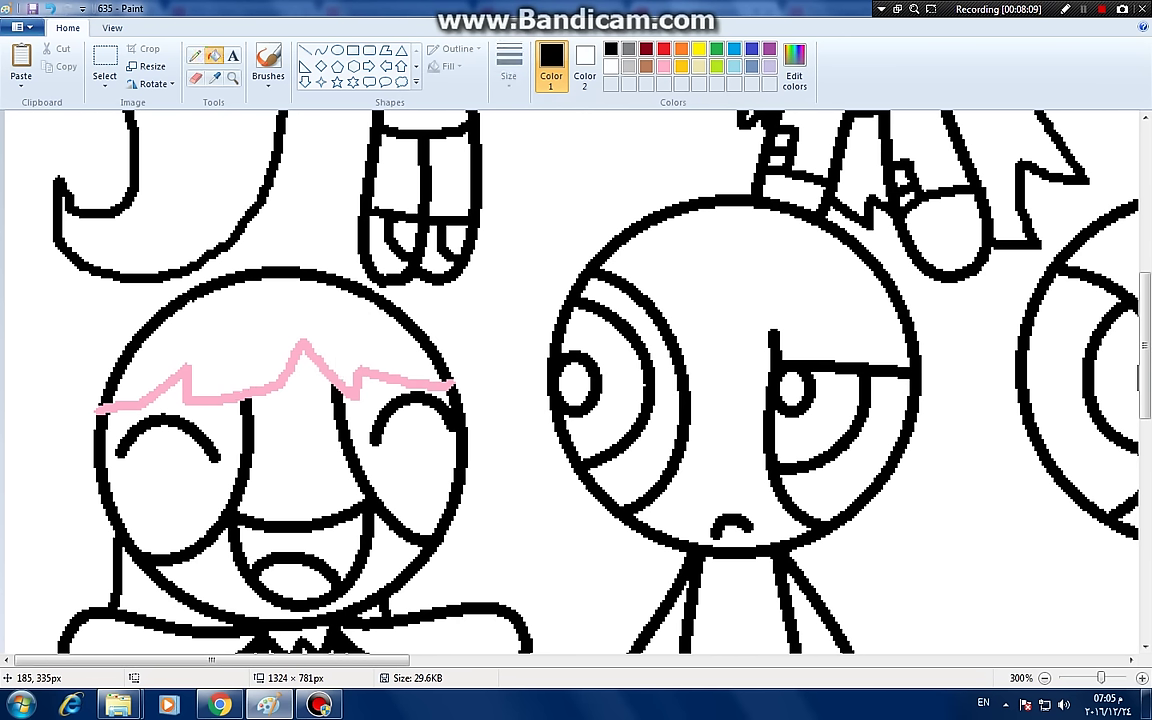
click(449, 385)
- Draw two long pigtails with jagged ends rising from the top of the laughing character's head and falling beside it
click(195, 56)
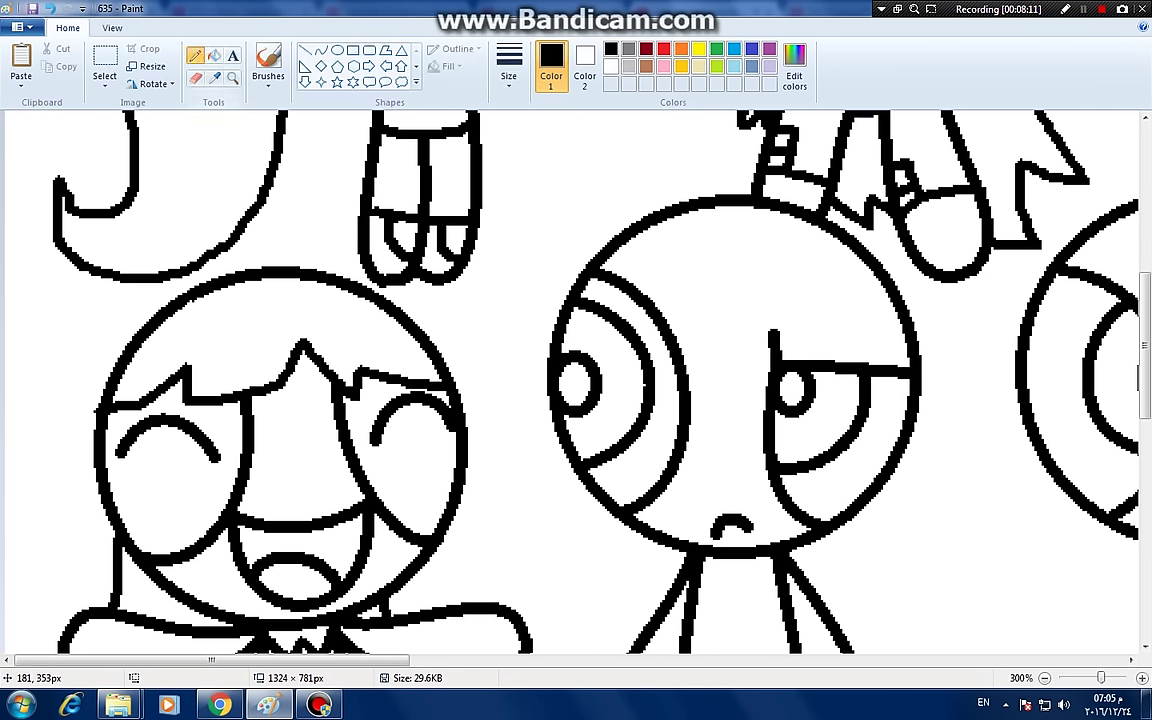
click(681, 48)
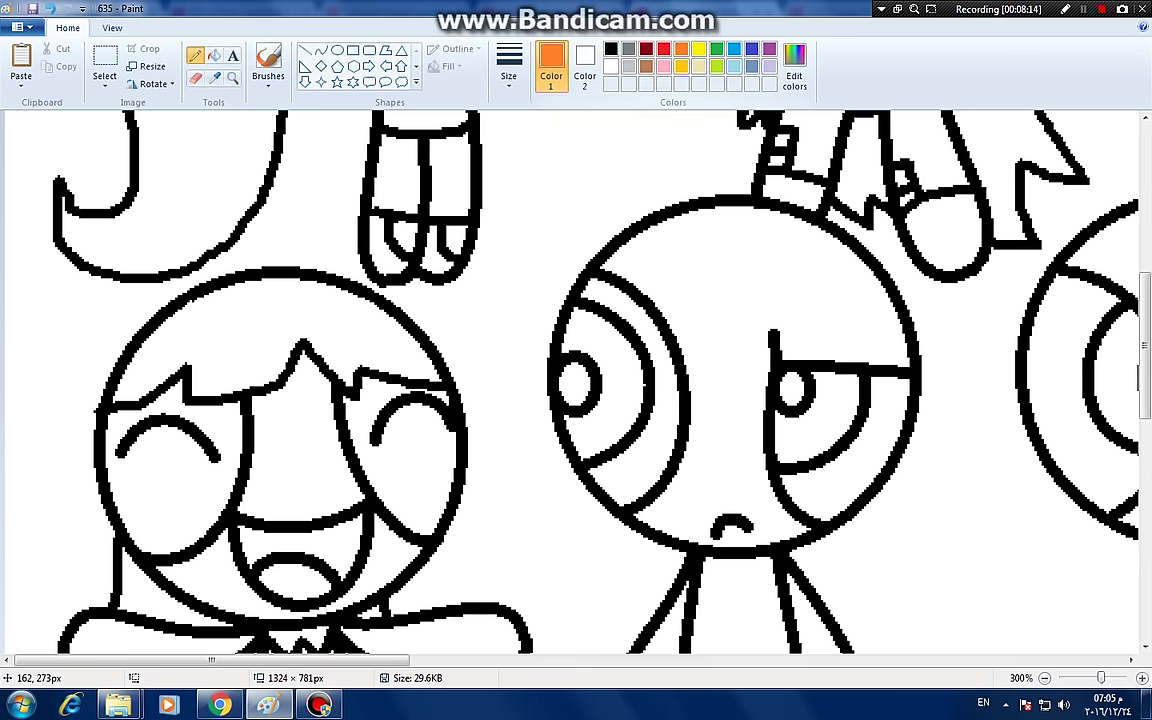
mouse_move(340, 280)
mouse_down()
mouse_move(356, 238)
mouse_move(458, 228)
mouse_move(561, 560)
mouse_move(545, 575)
mouse_move(480, 560)
mouse_move(450, 310)
mouse_move(365, 212)
mouse_up()
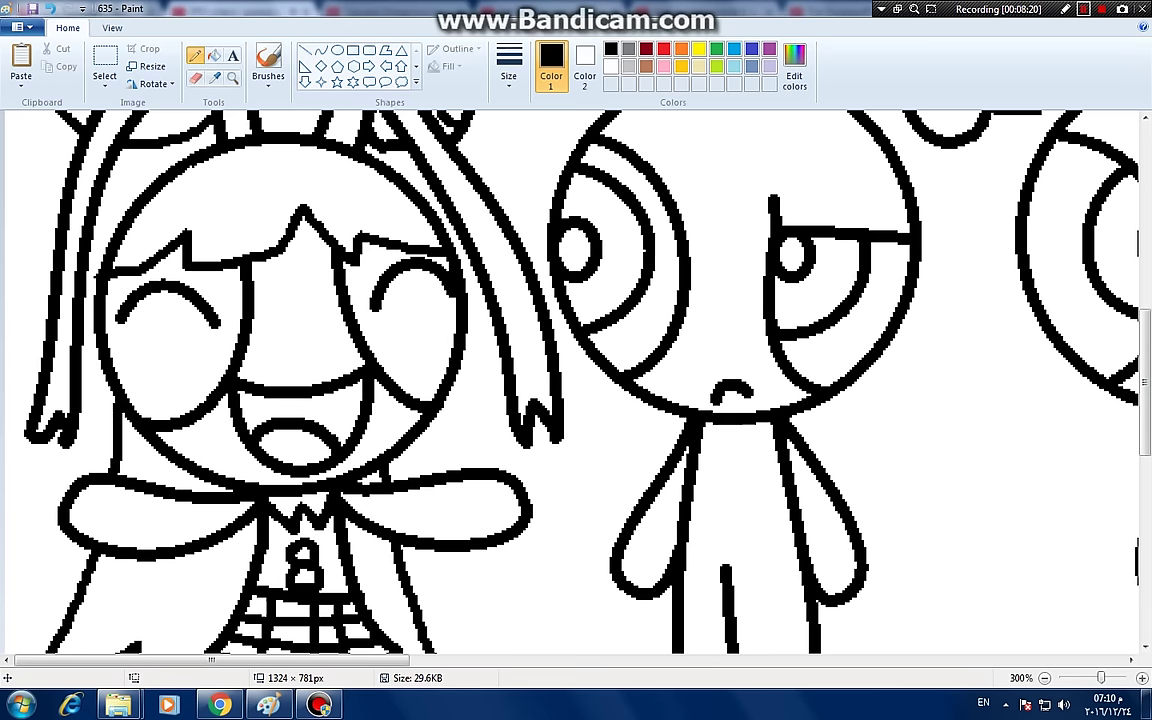
click(530, 245)
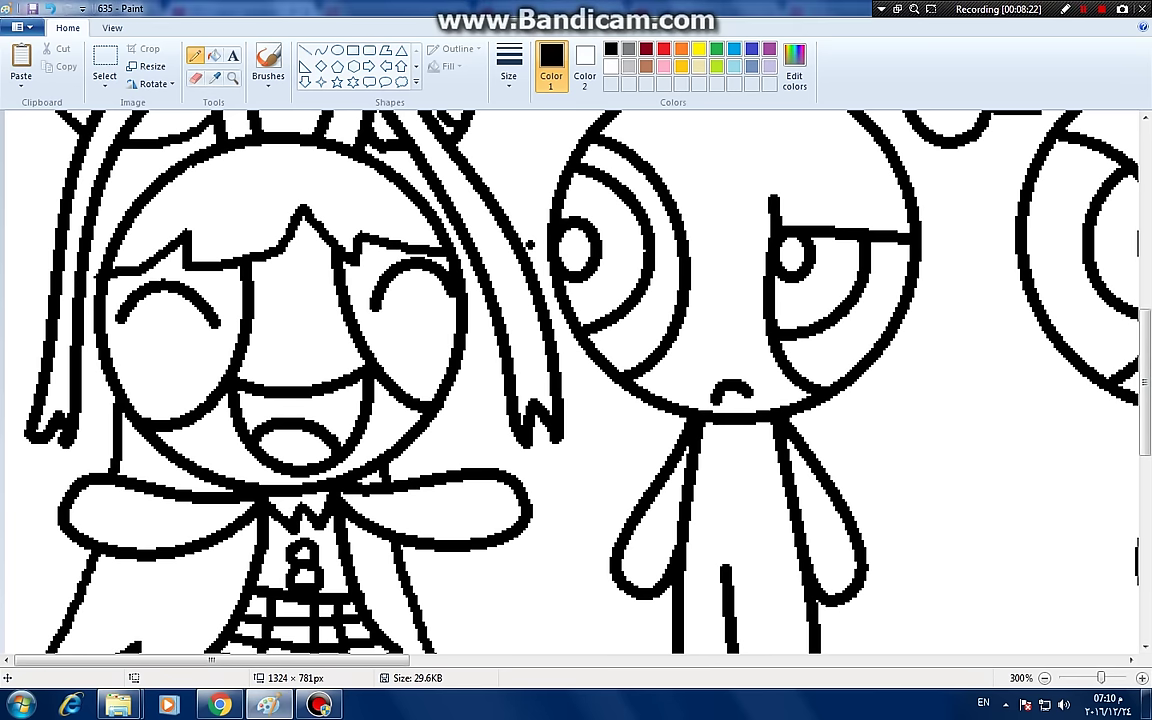
- Draw a peaked yellow fringe line across the bow-wearing character's forehead and erase the eye outlines above it
scroll(530, 243, up, 10)
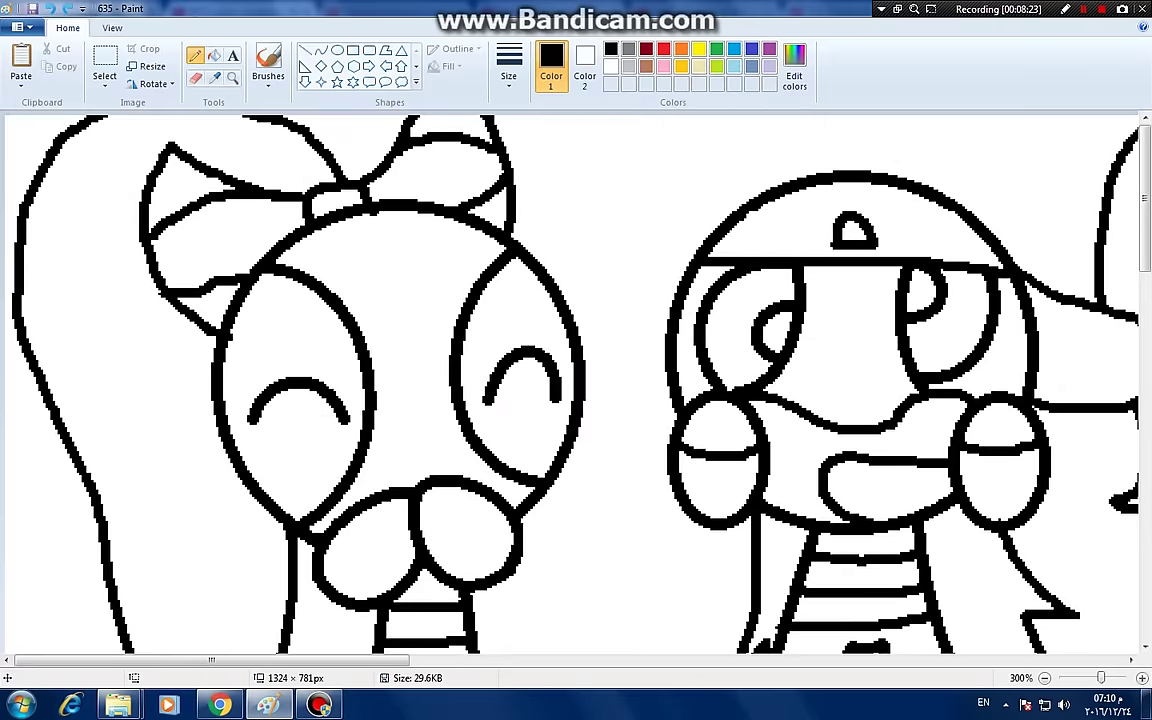
click(698, 49)
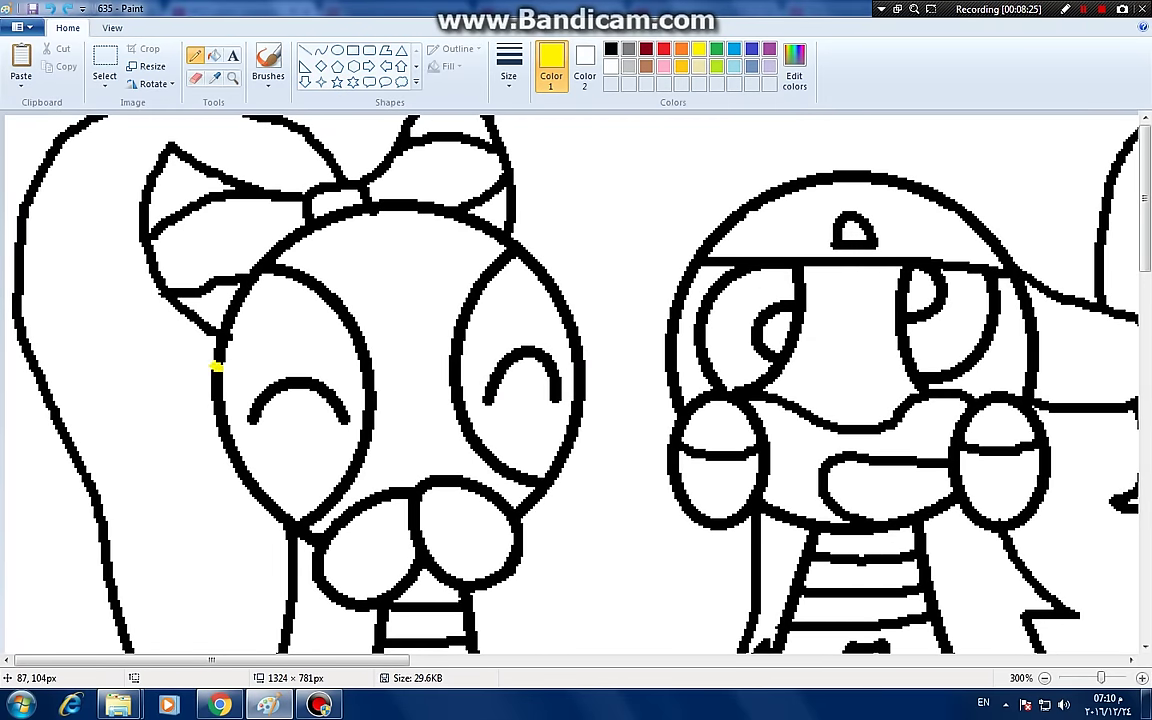
mouse_move(215, 367)
mouse_down()
mouse_move(267, 368)
mouse_move(337, 345)
mouse_move(405, 268)
mouse_move(463, 321)
mouse_move(568, 327)
mouse_up()
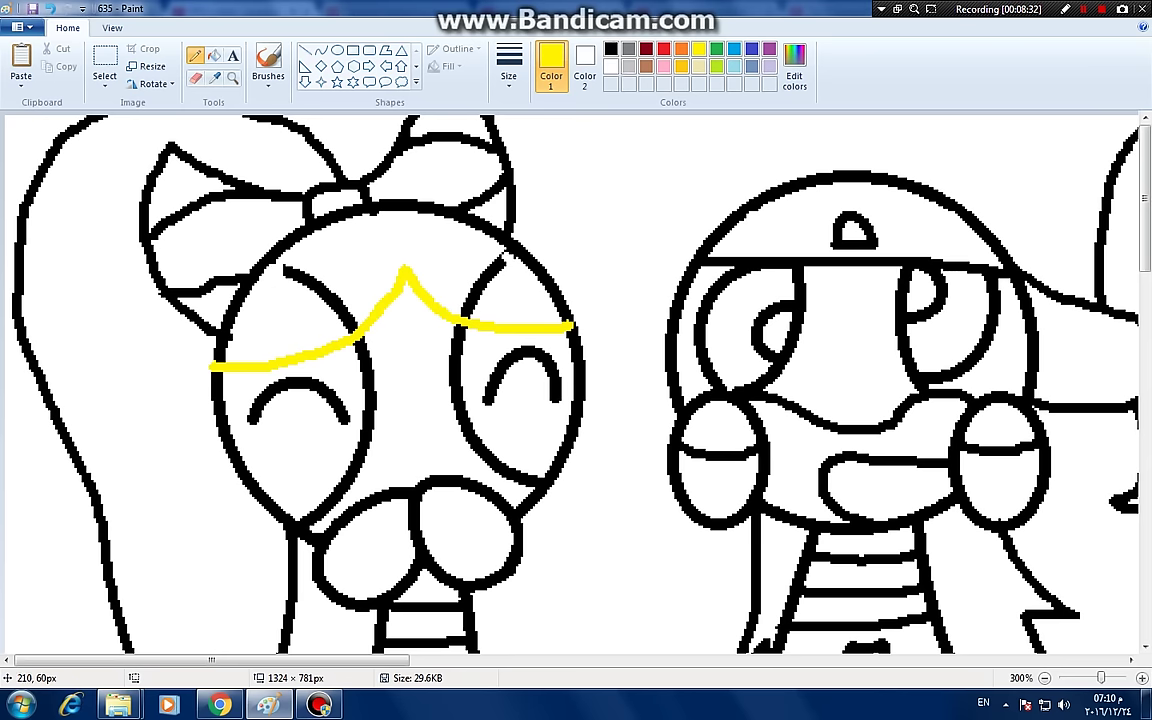
click(214, 56)
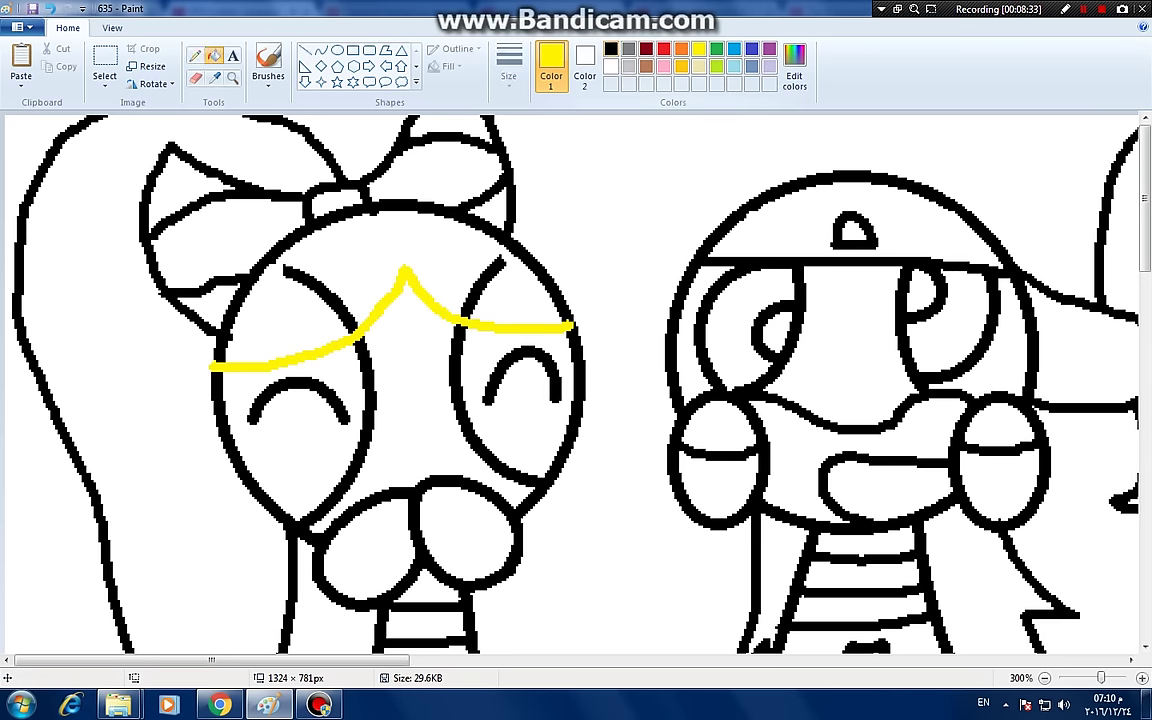
click(610, 49)
right_click(483, 283)
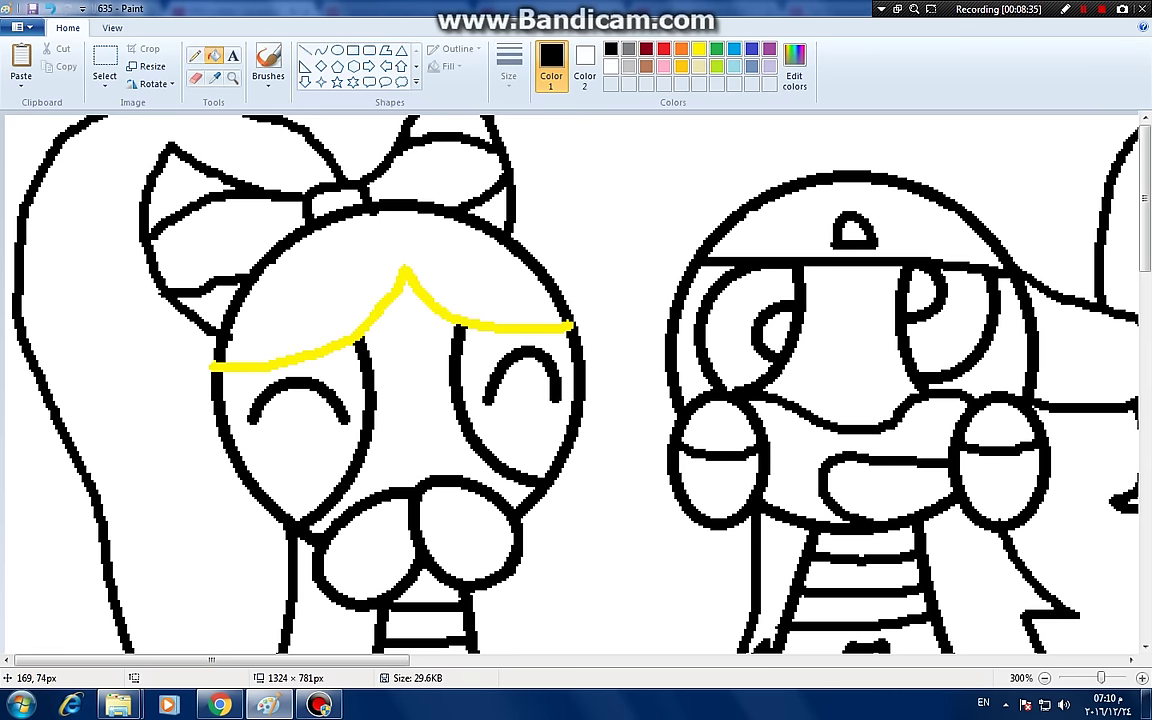
key(ctrl+z)
scroll(570, 385, down, 3)
click(195, 55)
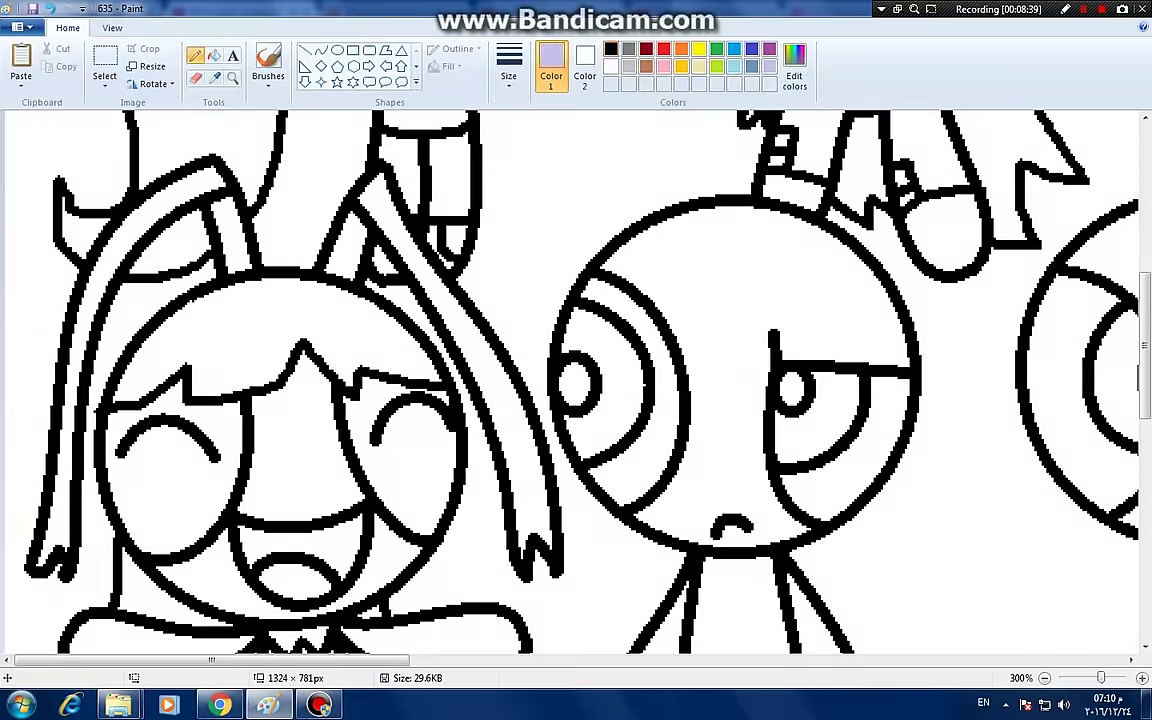
mouse_move(578, 282)
mouse_down()
mouse_move(688, 320)
mouse_move(696, 306)
mouse_up()
key(ctrl+z)
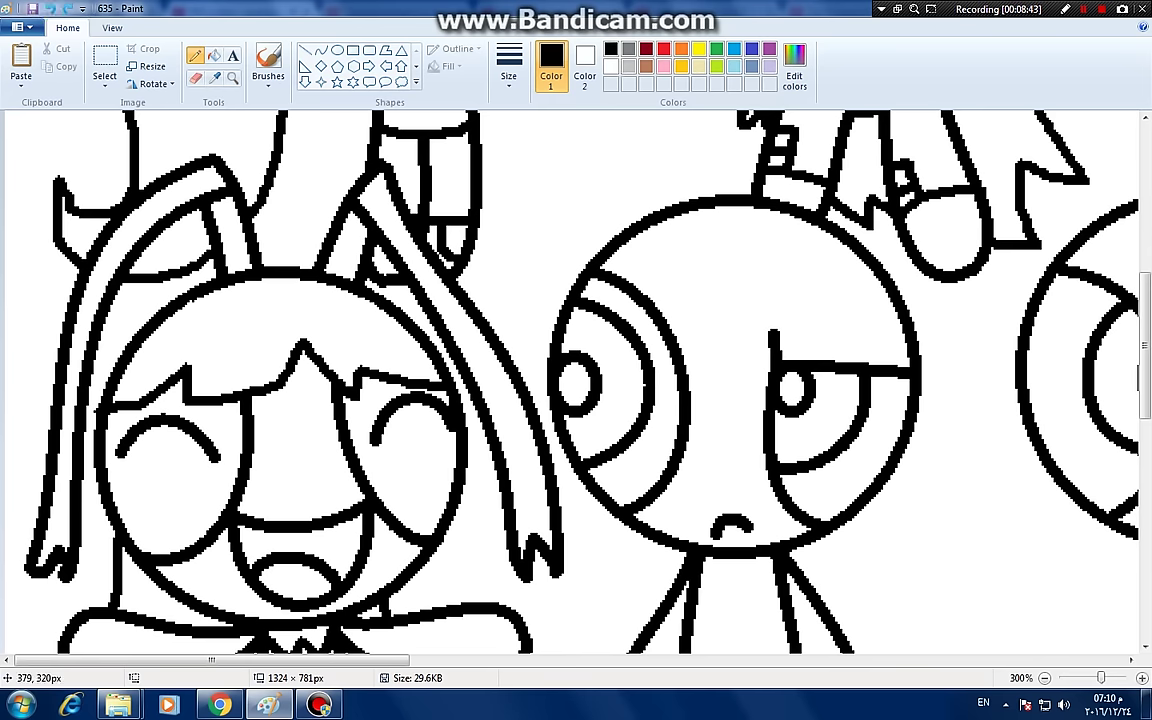
mouse_move(908, 346)
mouse_down()
mouse_move(660, 262)
mouse_move(533, 271)
mouse_up()
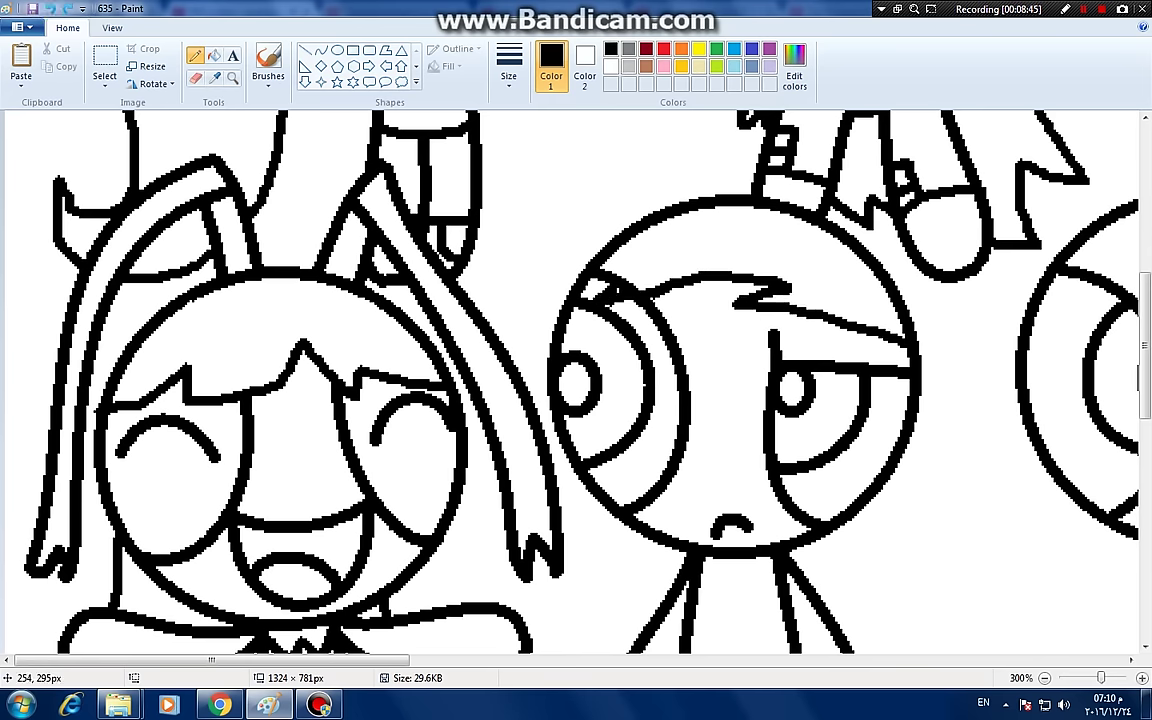
drag(610, 285, 527, 262)
click(48, 8)
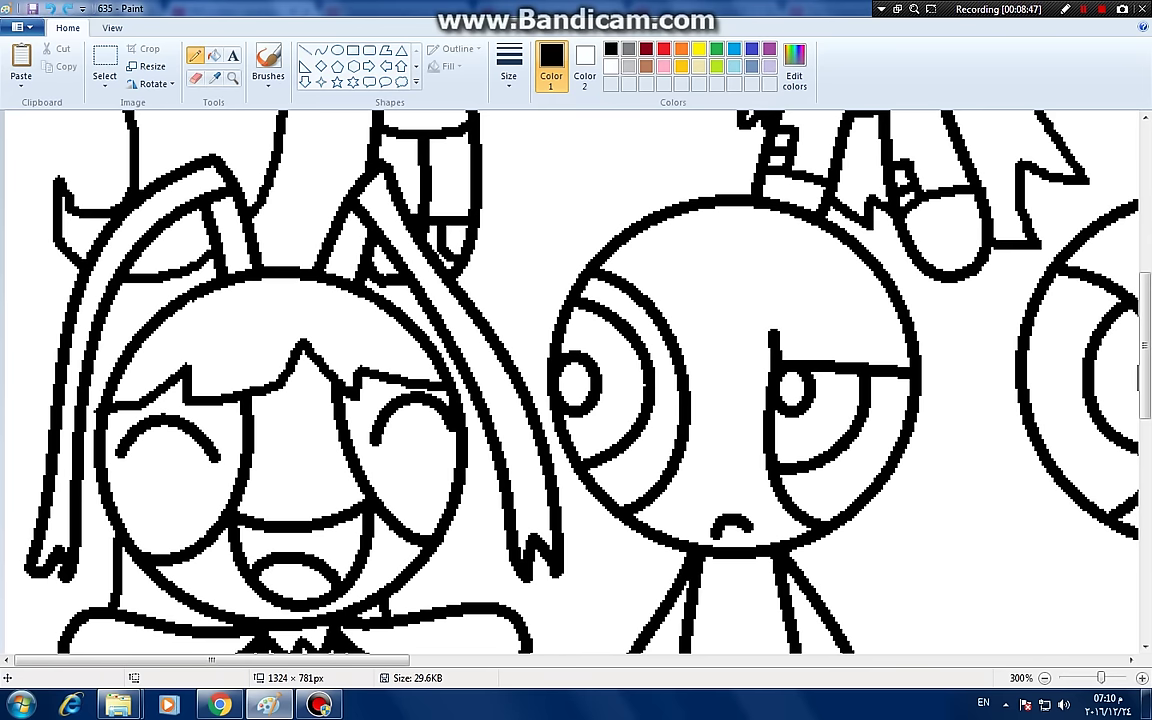
- Draw a jagged black fringe line of curved strands across the frowning character's forehead
click(321, 50)
mouse_move(905, 322)
mouse_down()
mouse_move(744, 305)
mouse_move(795, 272)
mouse_up()
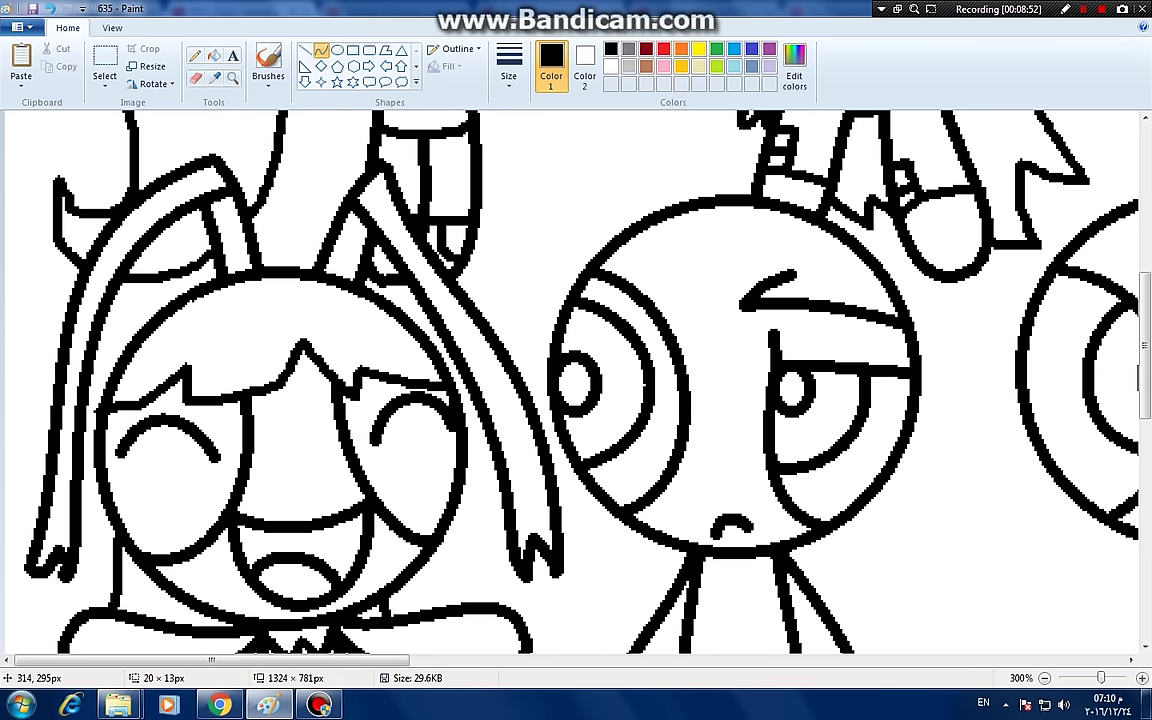
click(759, 281)
drag(788, 275, 641, 311)
mouse_move(699, 296)
mouse_down()
mouse_move(681, 287)
mouse_move(678, 258)
mouse_move(573, 301)
mouse_up()
click(672, 287)
click(637, 294)
click(637, 289)
click(687, 250)
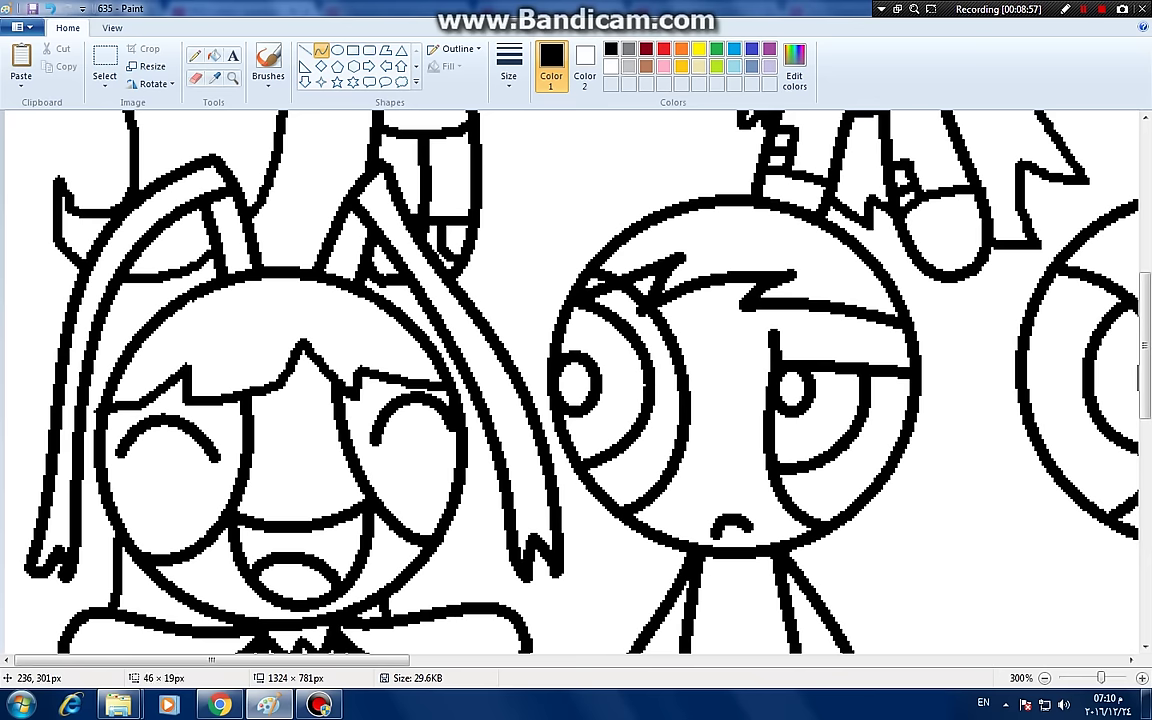
click(609, 291)
click(610, 276)
click(540, 190)
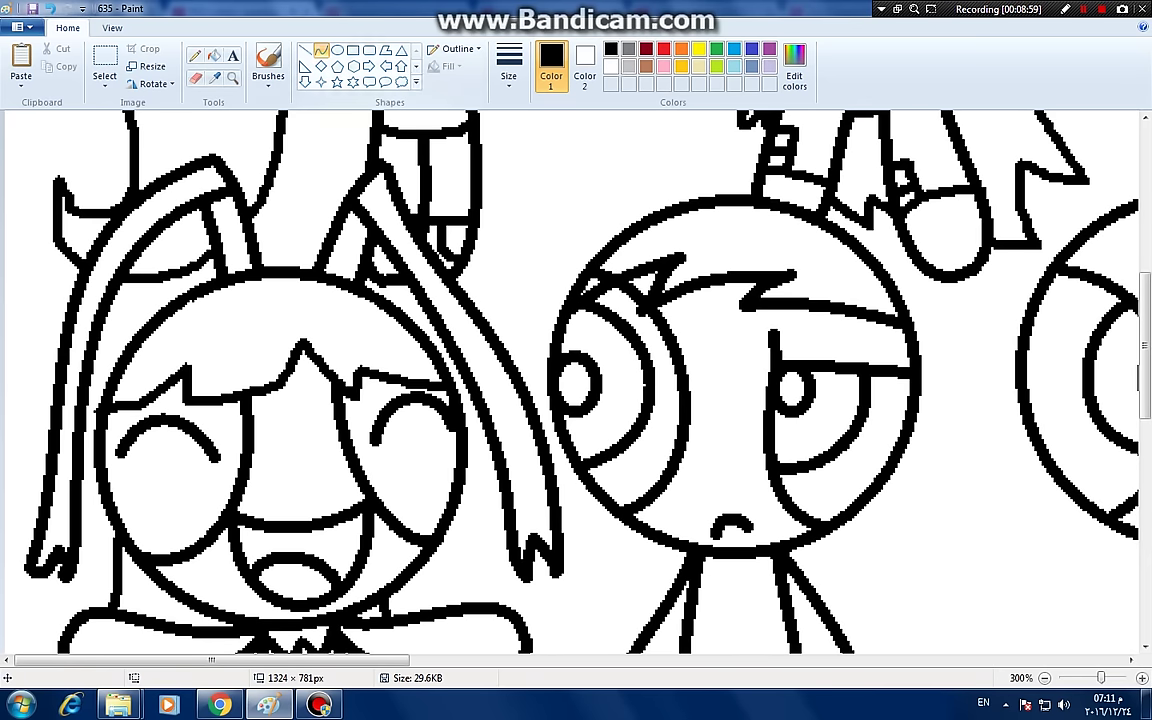
- Draw a spiky blue-gray hair outline with curves around the frowning character's head, with pointed tufts on top and at the side
drag(900, 450, 726, 166)
drag(840, 300, 1004, 316)
drag(940, 200, 924, 160)
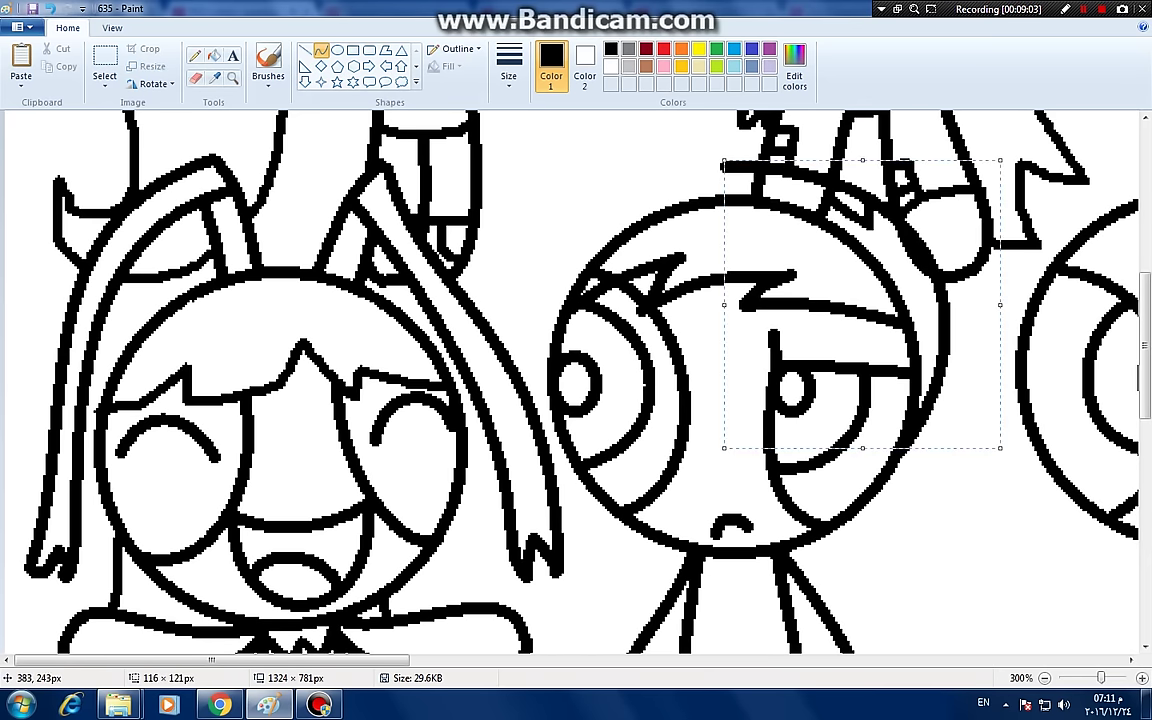
click(751, 66)
click(677, 196)
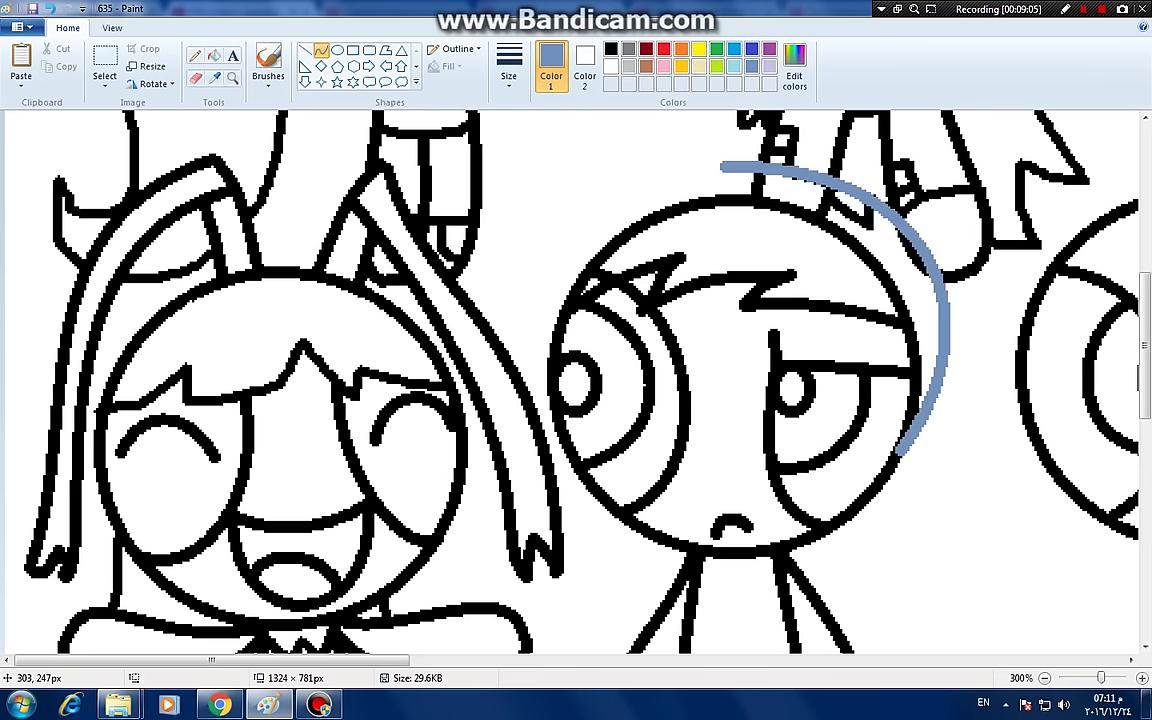
drag(725, 166, 775, 205)
mouse_move(756, 186)
mouse_down()
mouse_move(586, 195)
mouse_move(582, 167)
mouse_up()
click(688, 163)
mouse_move(653, 166)
mouse_down()
mouse_move(638, 154)
mouse_move(642, 213)
mouse_up()
mouse_move(628, 196)
mouse_down()
mouse_move(636, 189)
mouse_move(469, 419)
mouse_move(507, 418)
mouse_move(549, 378)
mouse_up()
click(518, 328)
click(500, 364)
- Remove the head outline and overlapping shoe and leg lines inside the frowning character's hair, and recolor the hair outline black
click(214, 56)
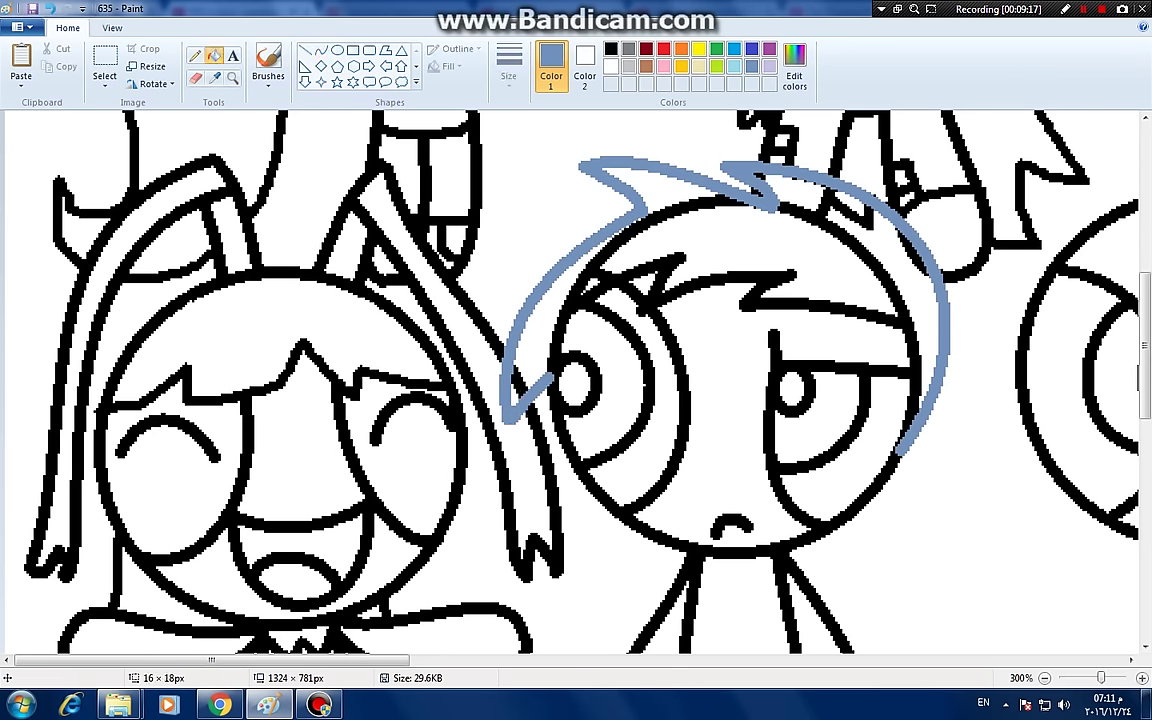
click(195, 56)
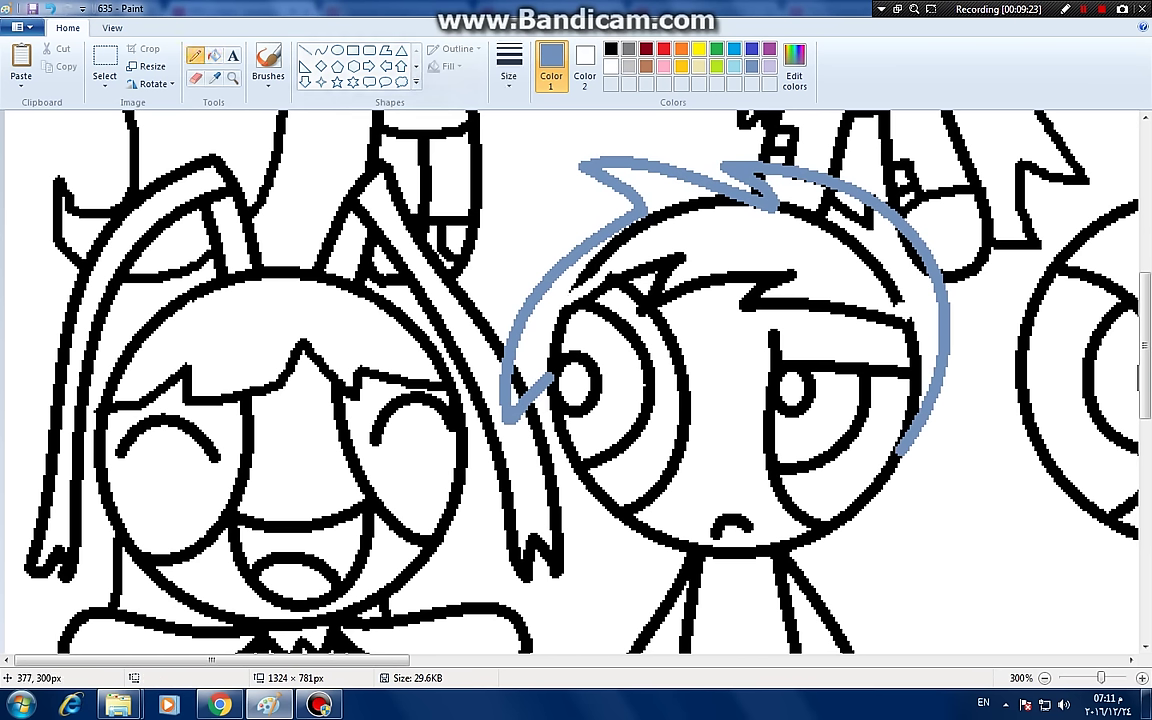
click(214, 56)
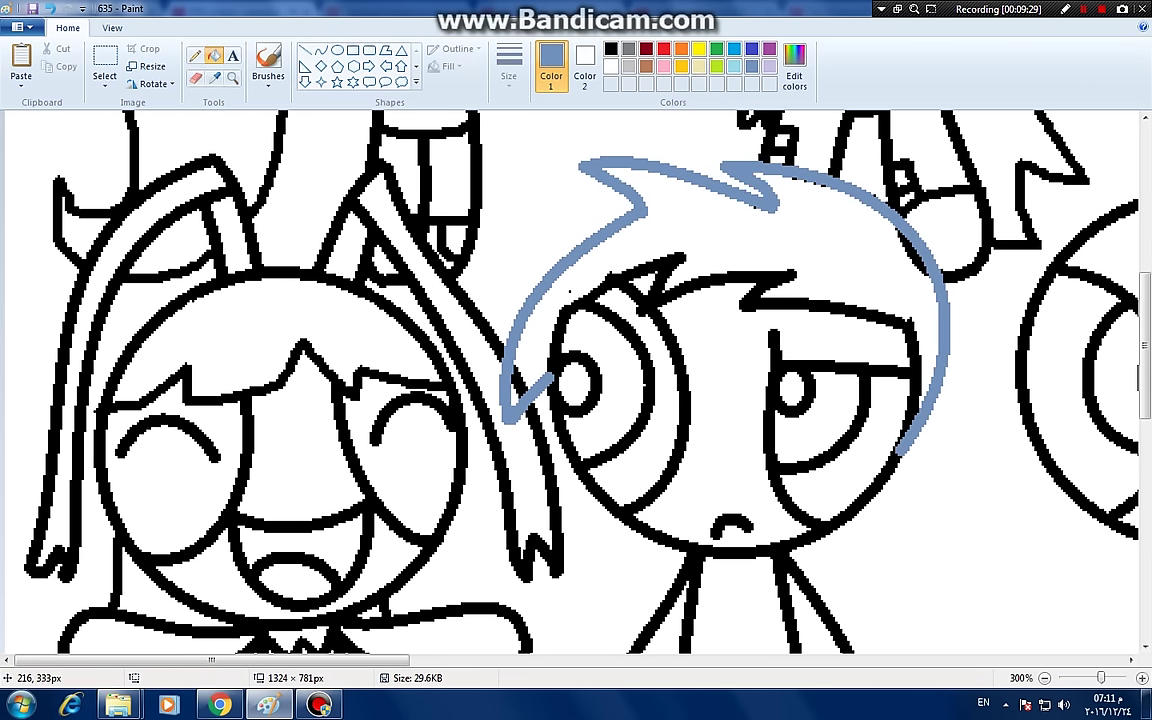
click(610, 48)
right_click(915, 254)
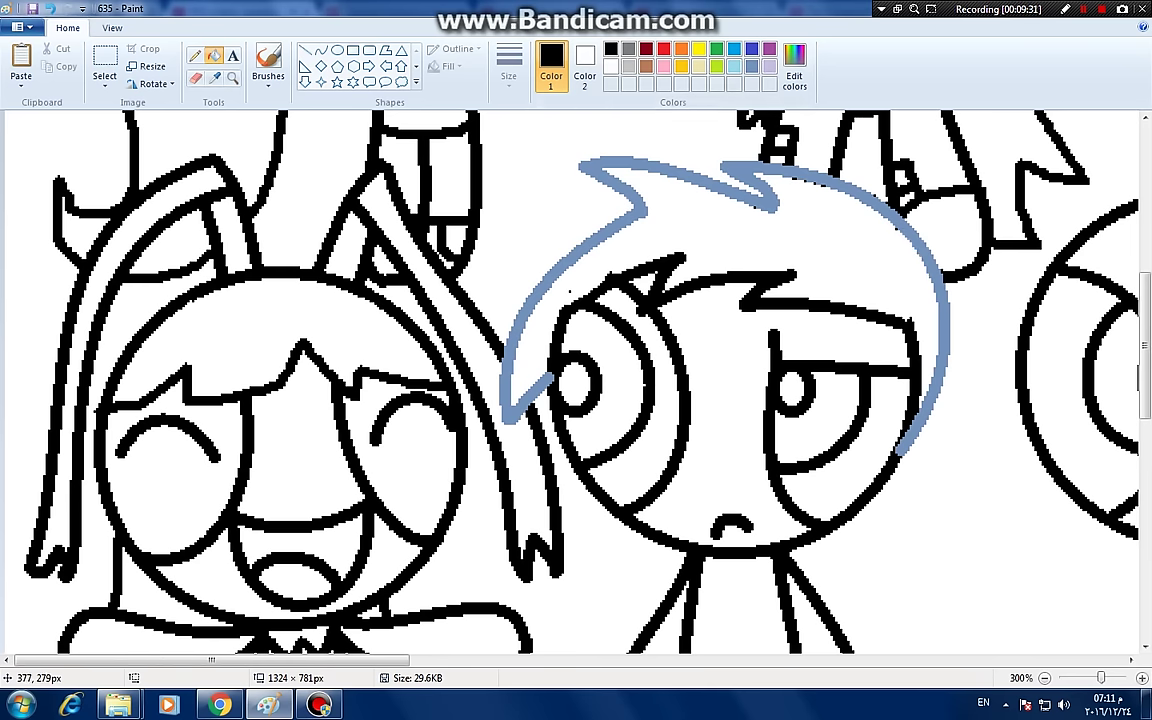
click(831, 179)
- Draw a black waistline across the frowning character's body between the arms
click(195, 55)
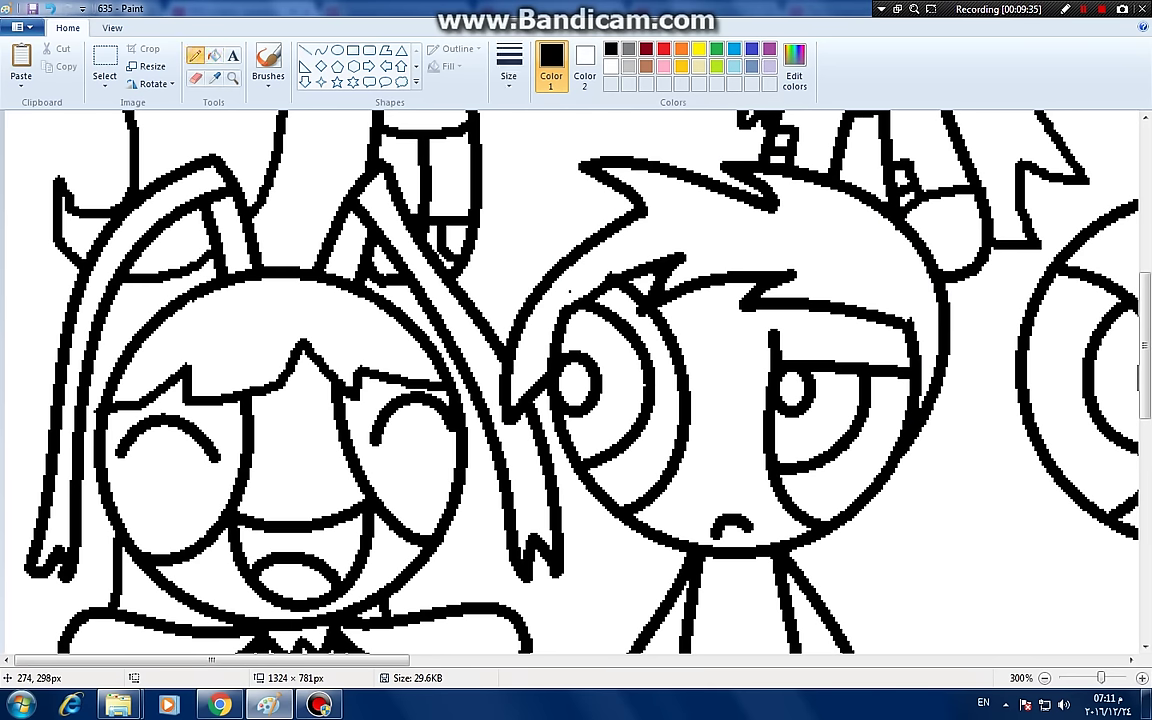
scroll(570, 290, down, 5)
drag(686, 422, 803, 428)
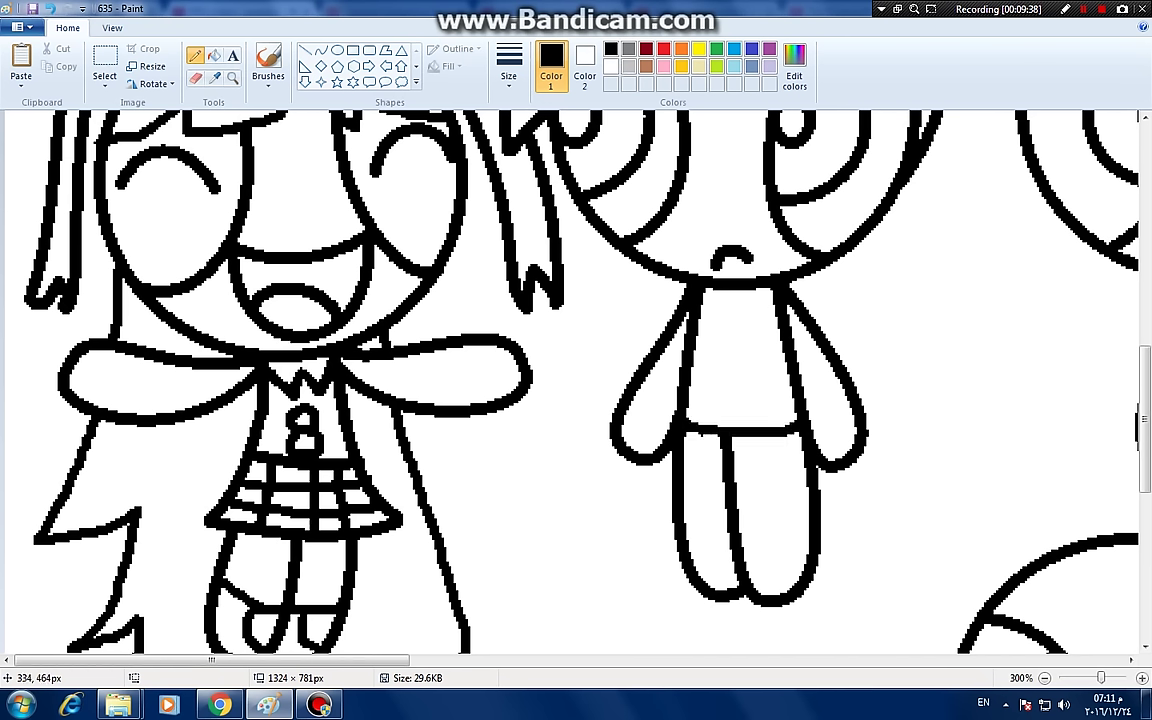
- Draw a slanted light blue belt with round studs and a pointed end across the frowning character's waist
click(734, 48)
mouse_move(812, 365)
mouse_down()
mouse_move(664, 381)
mouse_move(652, 405)
mouse_move(660, 419)
mouse_move(775, 418)
mouse_move(832, 396)
mouse_move(775, 372)
mouse_move(651, 405)
mouse_move(668, 443)
mouse_move(771, 423)
mouse_move(816, 394)
mouse_move(808, 358)
mouse_up()
click(50, 8)
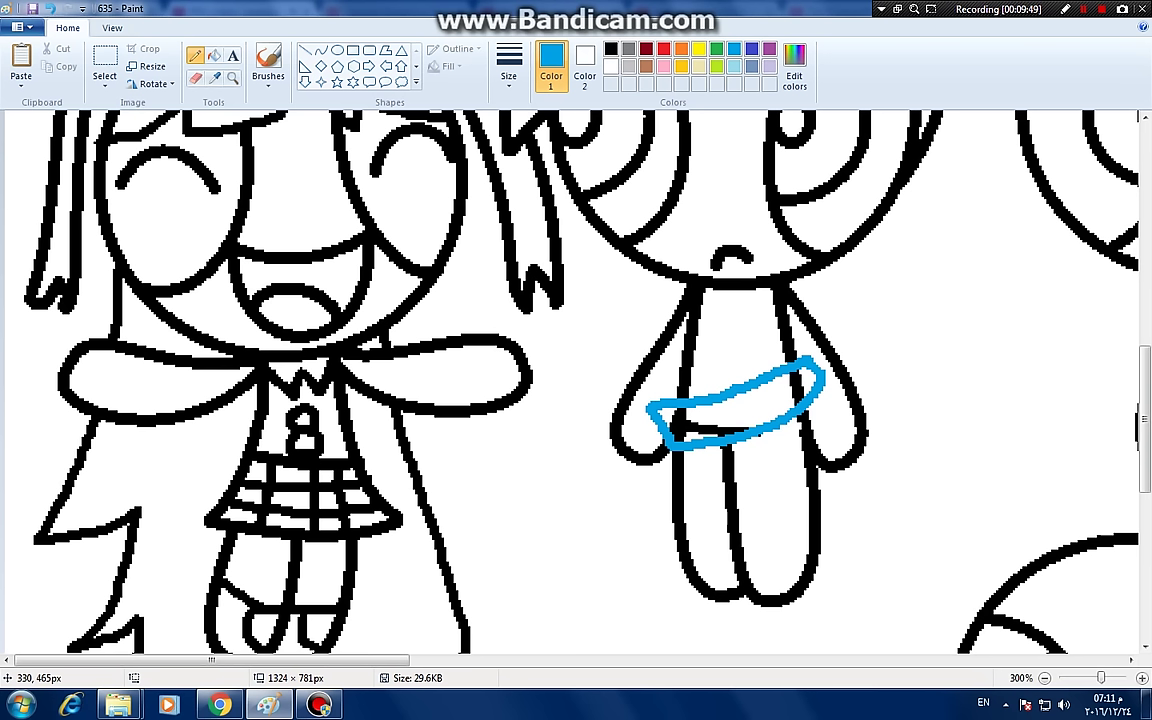
mouse_move(795, 374)
mouse_down()
mouse_move(795, 402)
mouse_move(801, 371)
mouse_up()
mouse_move(748, 400)
mouse_down()
mouse_move(733, 425)
mouse_move(745, 402)
mouse_move(684, 436)
mouse_move(696, 412)
mouse_move(640, 446)
mouse_move(677, 450)
mouse_up()
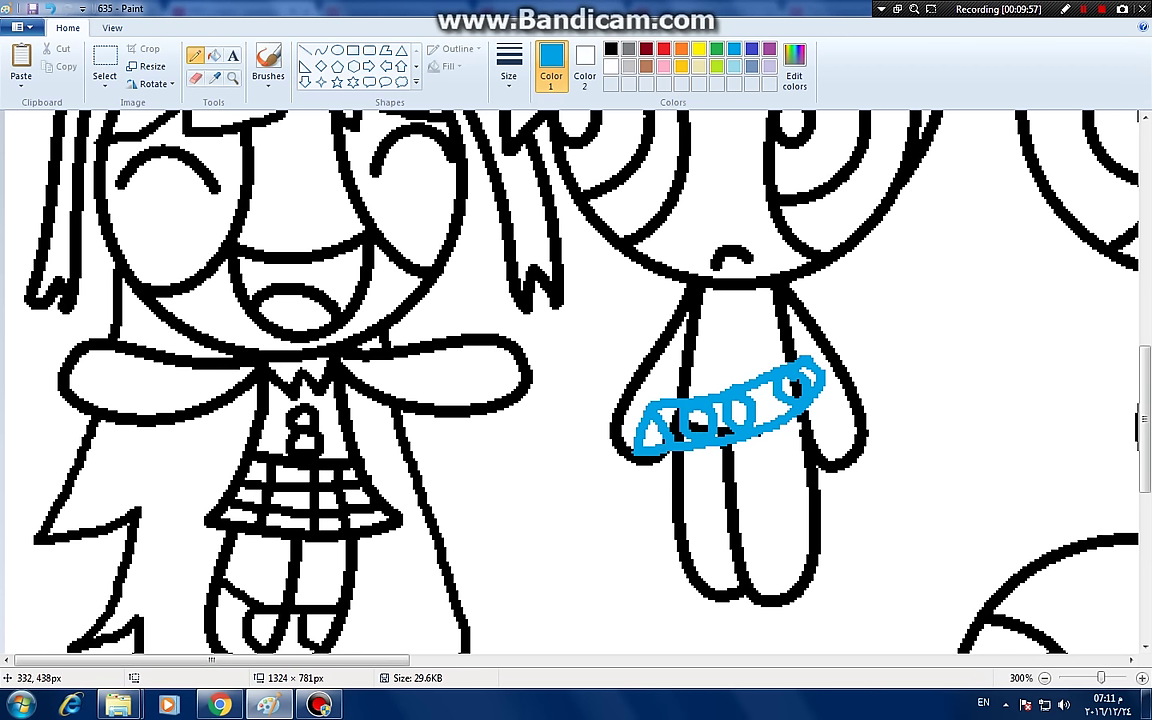